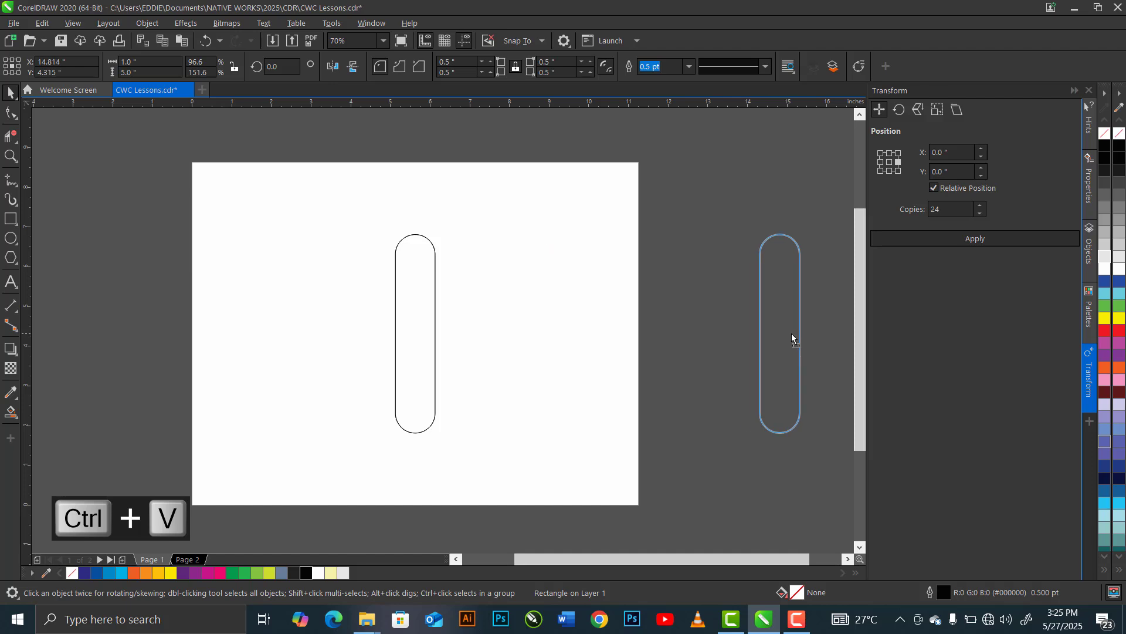
- Apply an outside contour to the rounded rectangle on the page with 4 steps, 0.35" offset and round corners
left_click(417, 339)
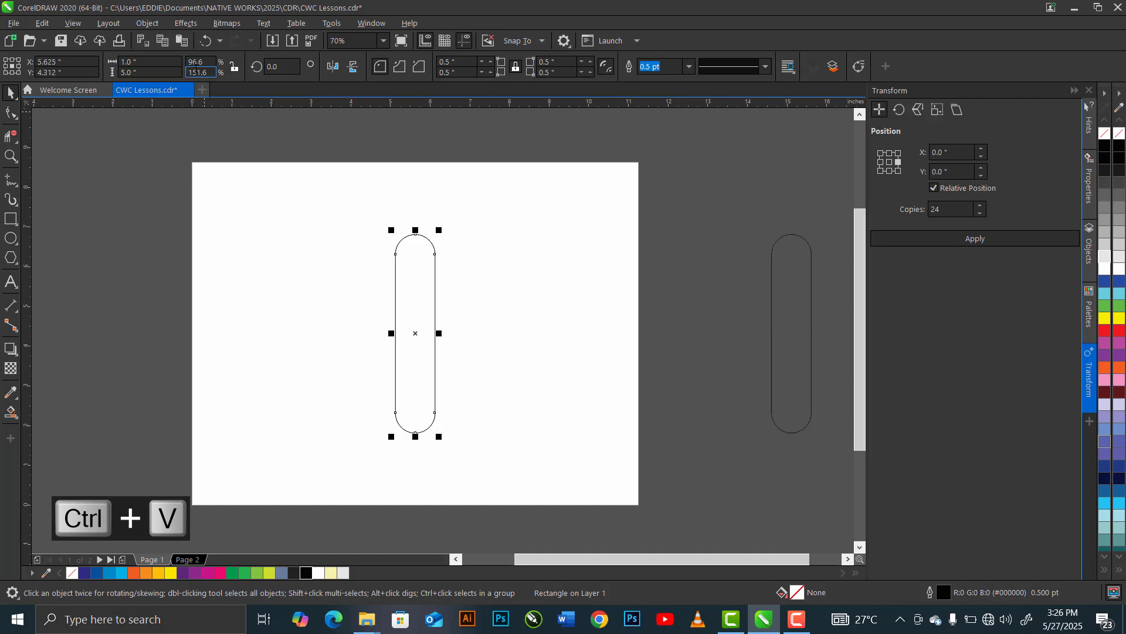
left_click(183, 22)
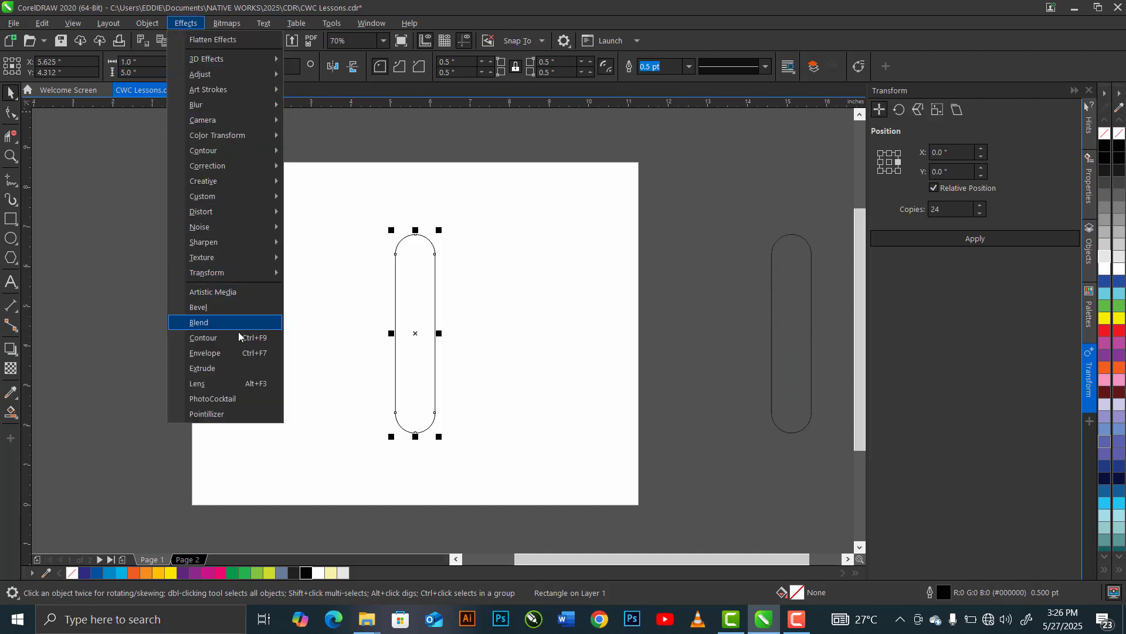
left_click(237, 340)
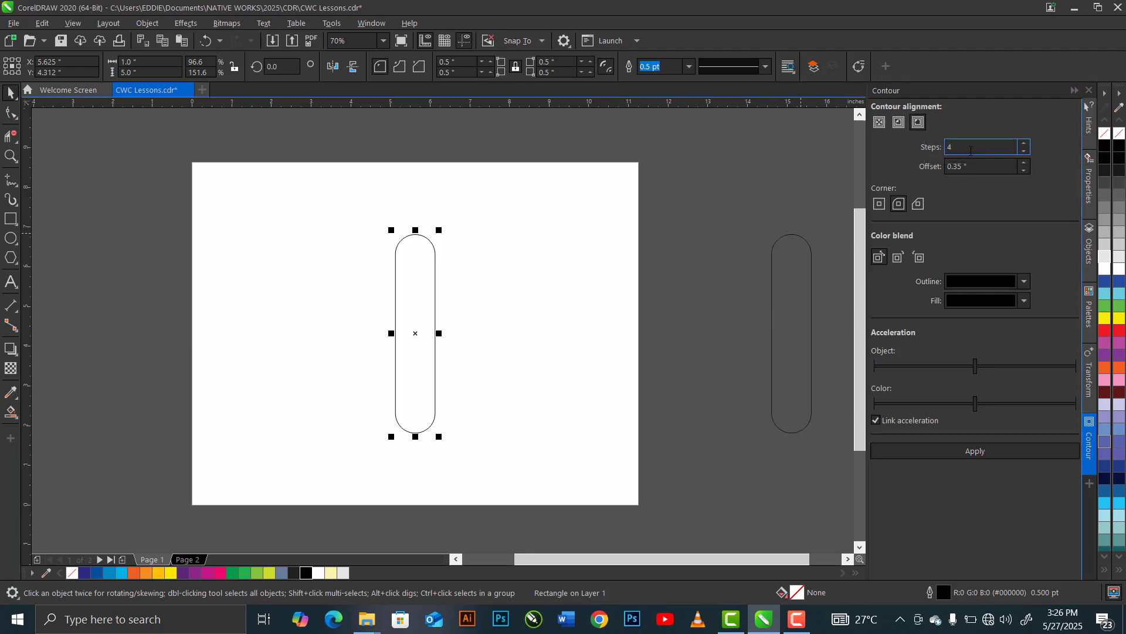
key("Tab")
type("0.35")
left_click(900, 210)
left_click(994, 453)
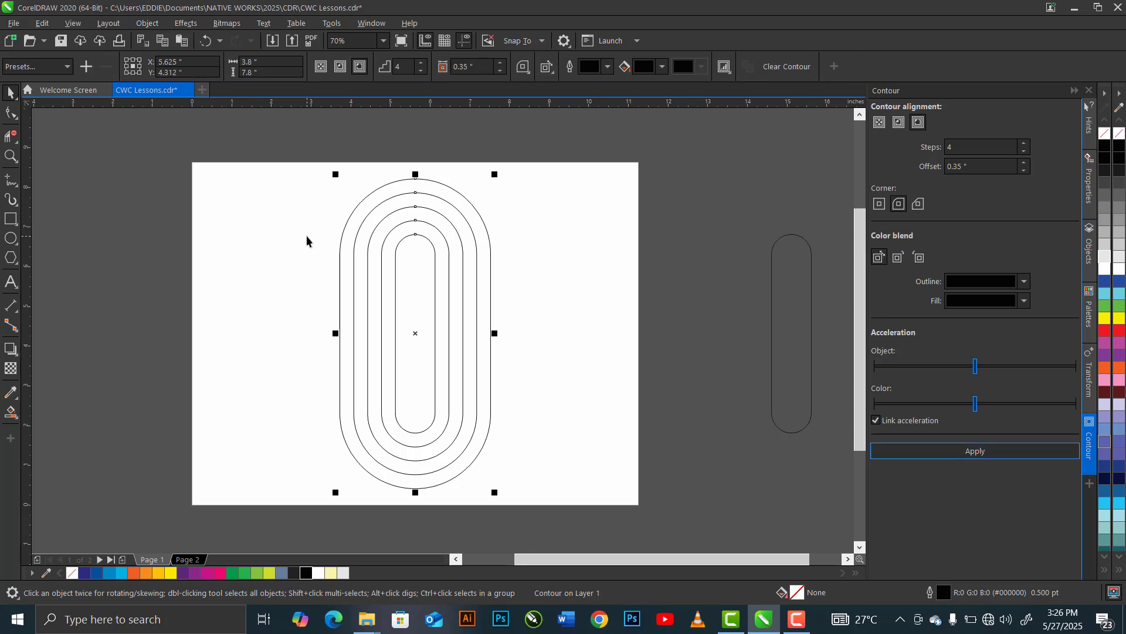
- Break the contour apart from the rounded rectangle and group all the resulting outlines
left_click(148, 24)
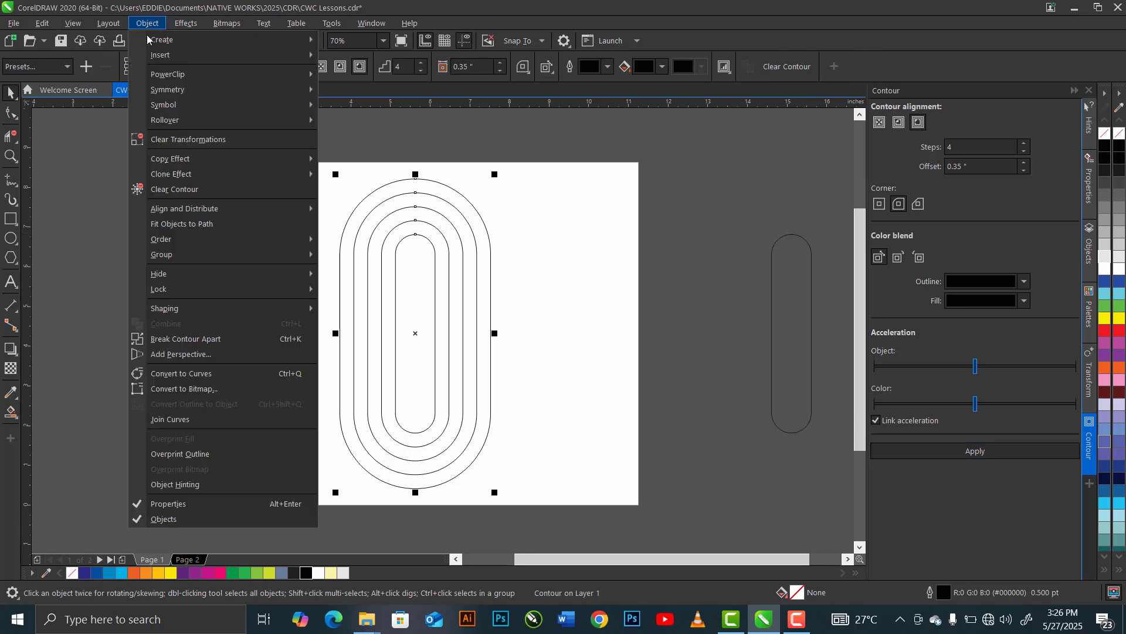
key("ctrl+k")
left_click(208, 340)
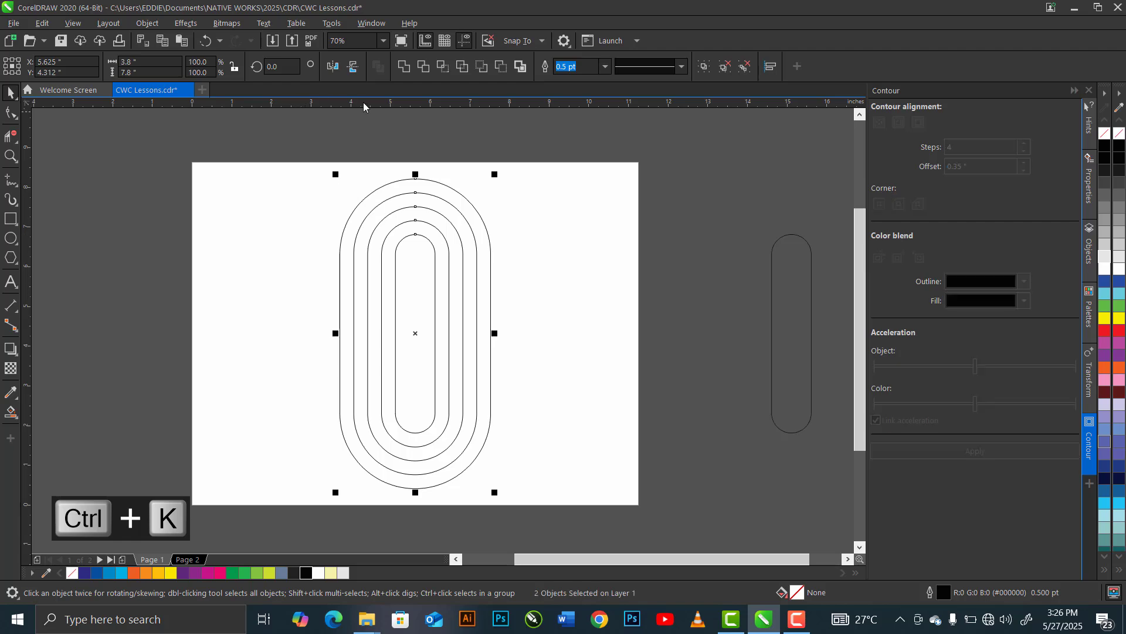
left_click(402, 217)
key("ctrl+g")
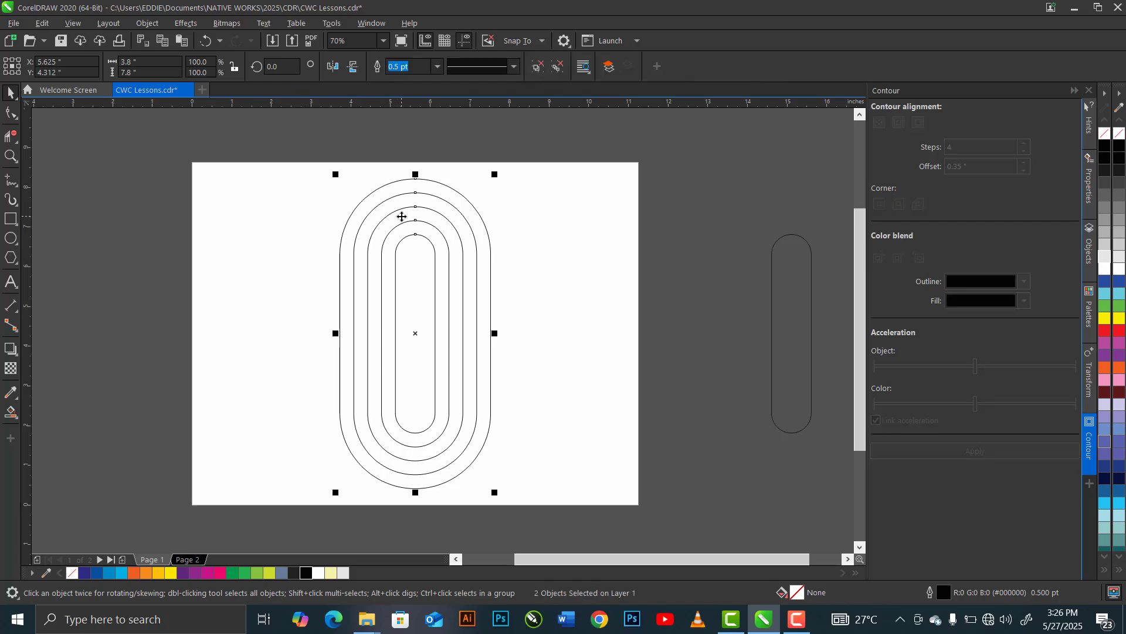
- Rotate the grouped outlines by 45 degrees
left_click_drag(286, 69, 242, 70)
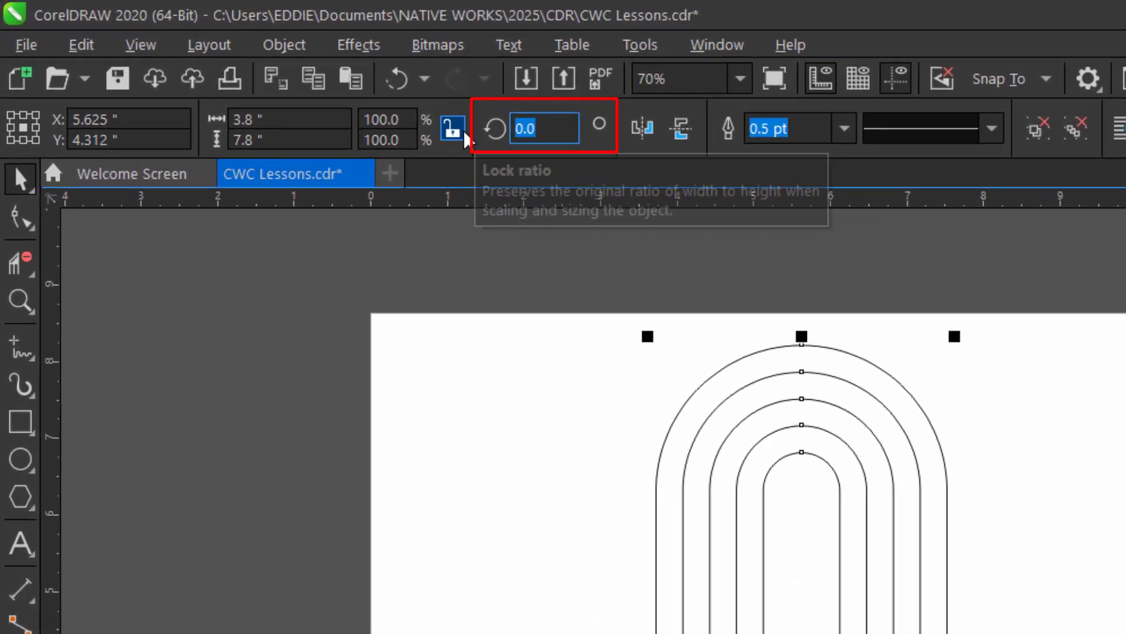
type("45")
key("Return")
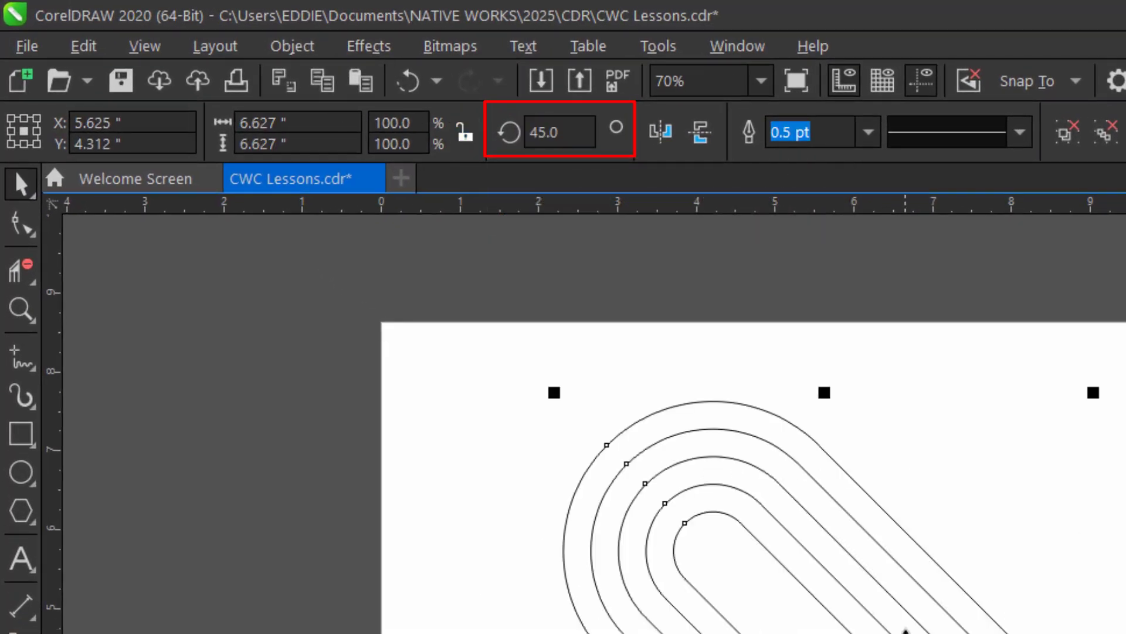
- Paste a horizontally mirrored copy of the rotated outlines in place and group it with the original
key("ctrl+c")
key("ctrl+v")
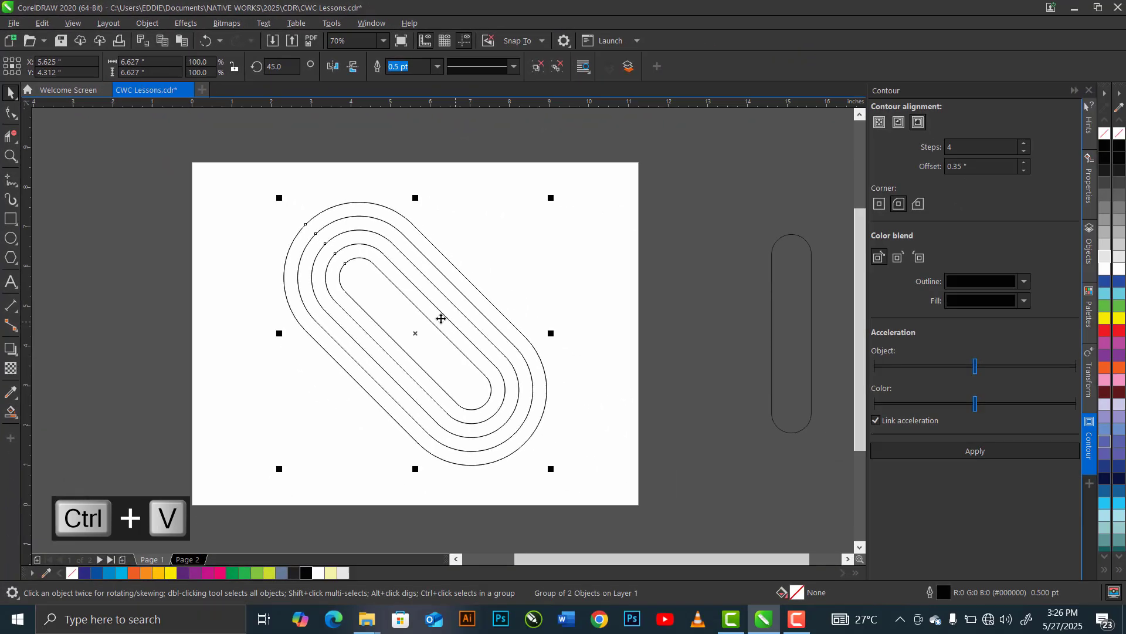
left_click(330, 69)
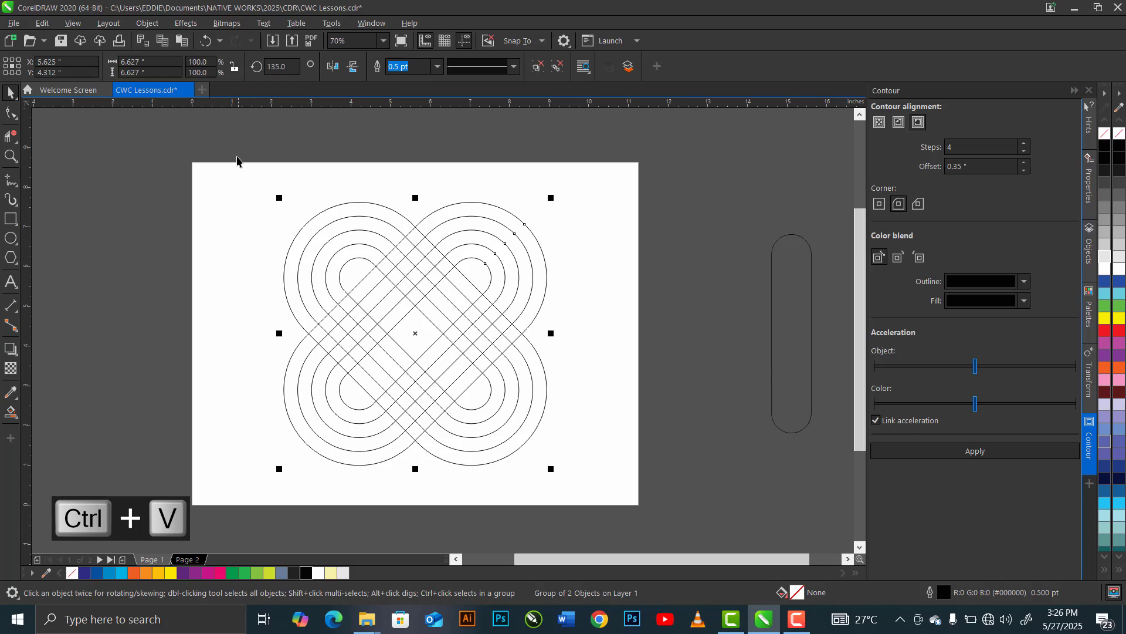
left_click_drag(219, 145, 629, 516)
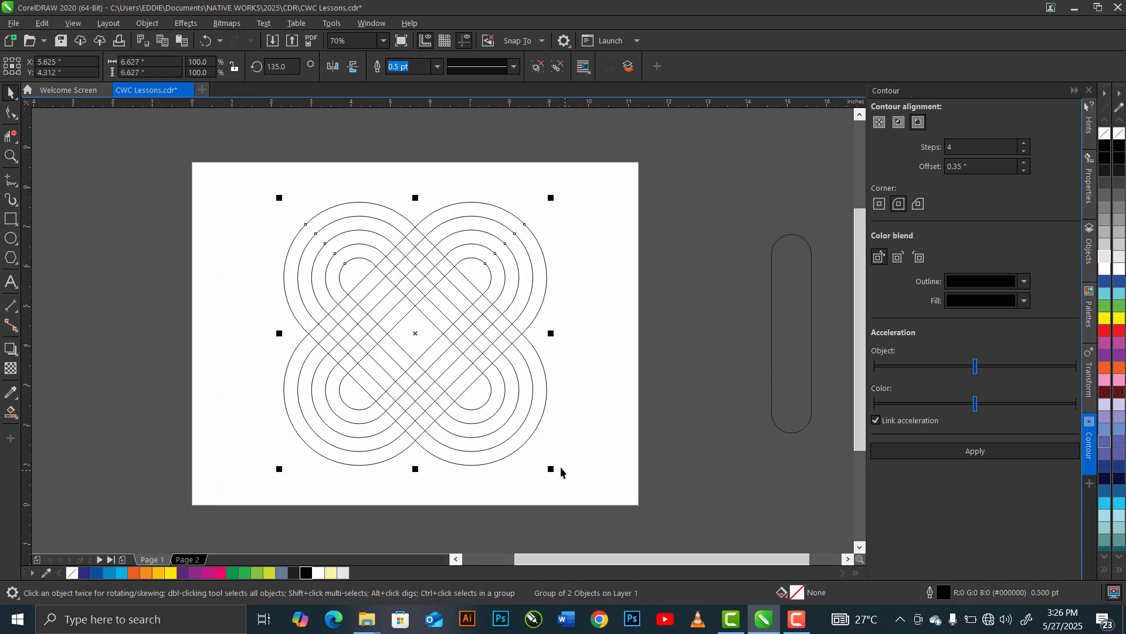
key("ctrl+g")
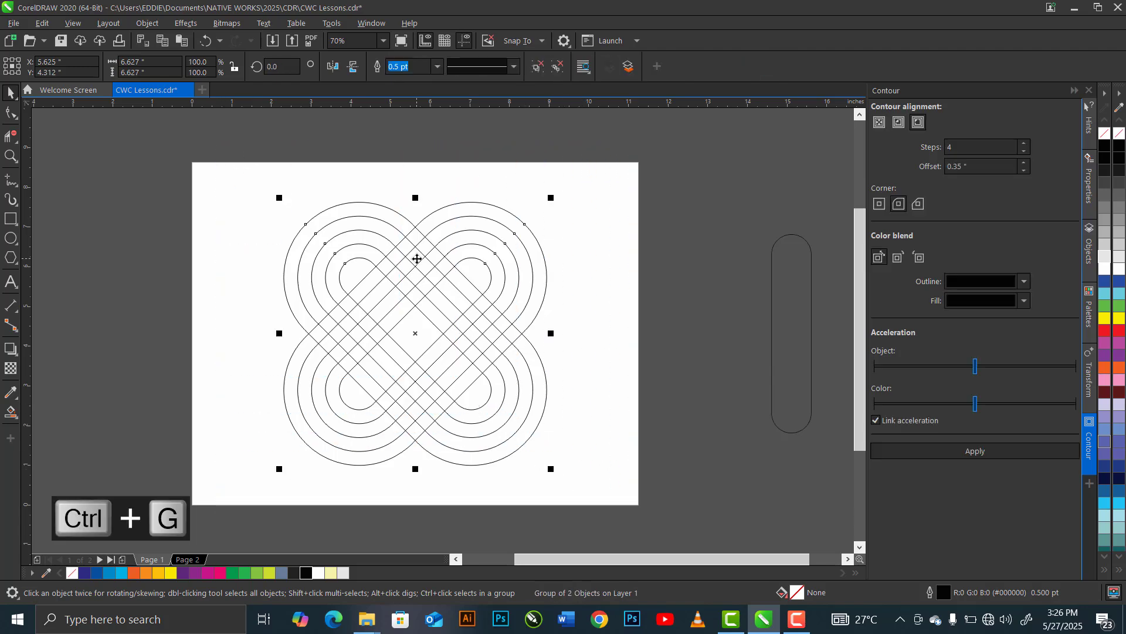
- With Virtual Segment Delete, remove the crossing segments at the upper intersection so the band of the upper-right loop passes over
scroll(415, 263, "up", 3)
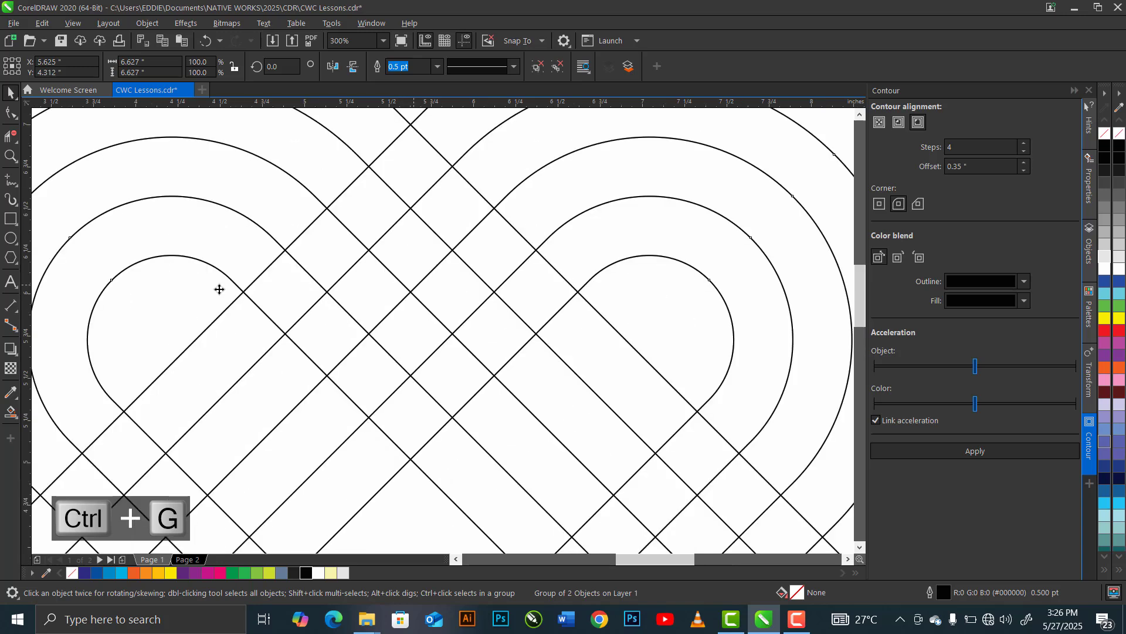
left_click(13, 138)
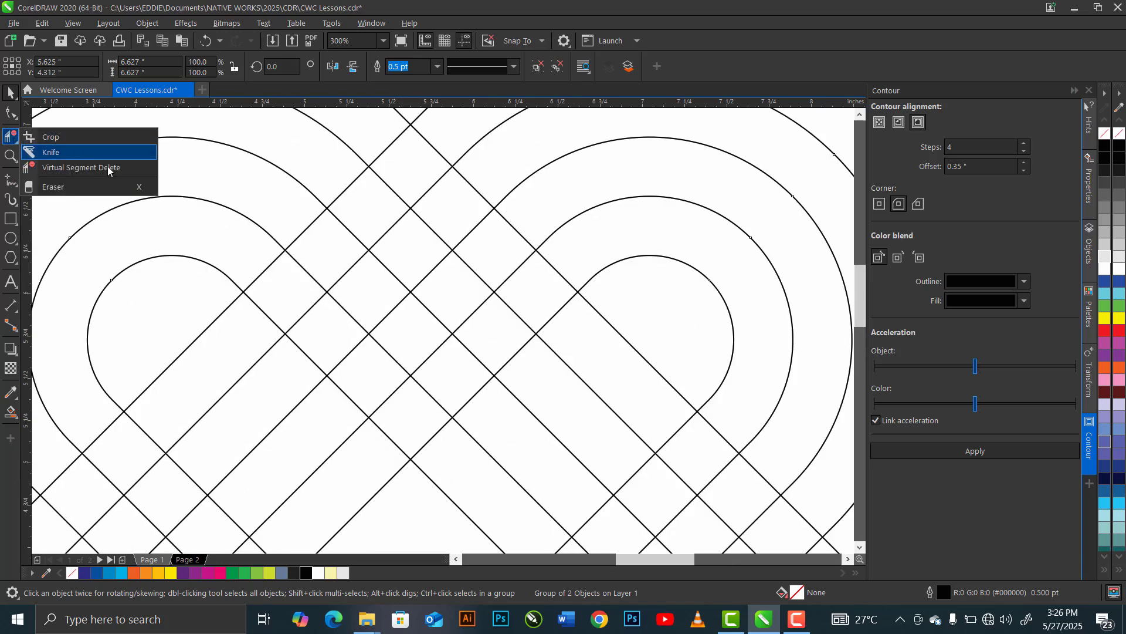
left_click(129, 168)
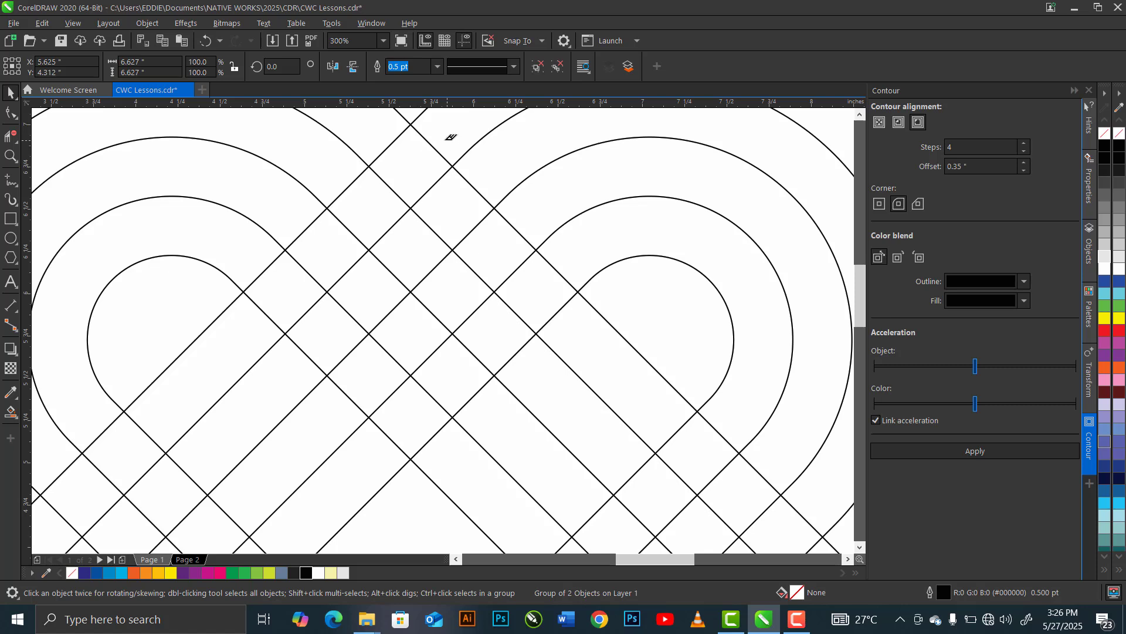
left_click(391, 190)
left_click(343, 224)
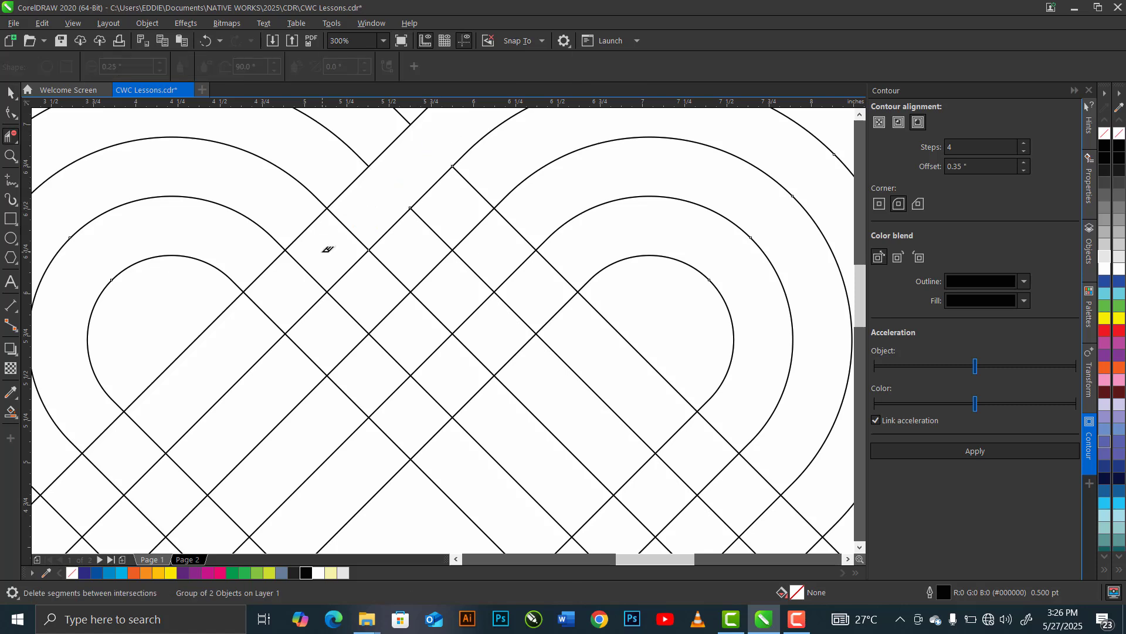
left_click(305, 271)
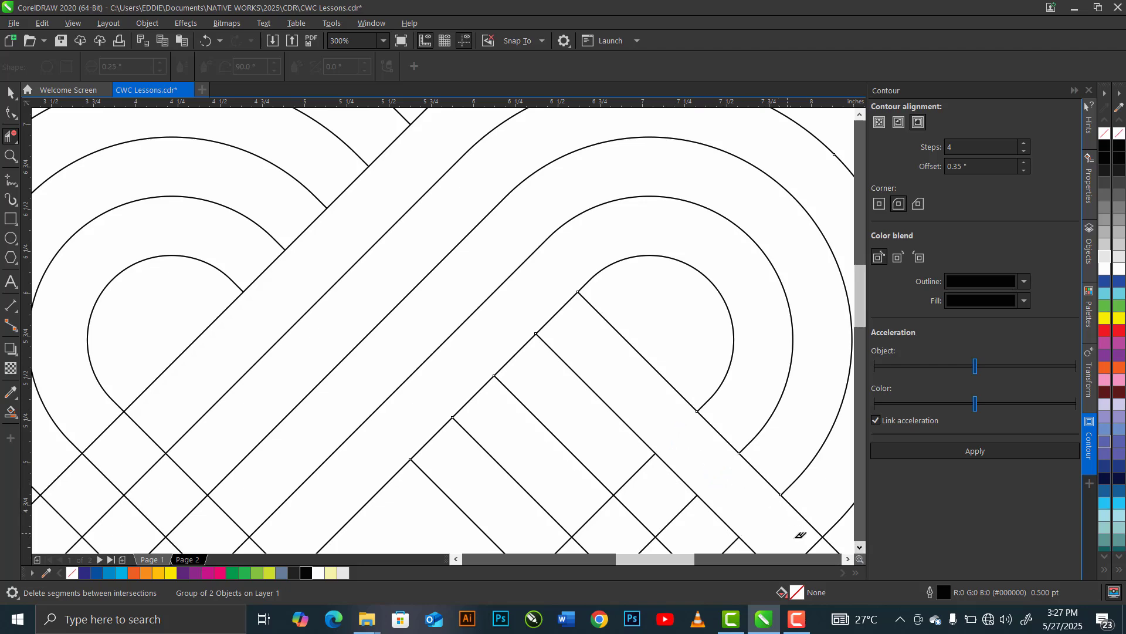
- Remove the crossing segments at the right intersection so the band of the lower-right loop passes over
left_click(815, 544)
left_click(860, 548)
left_click(848, 559)
left_click(860, 548)
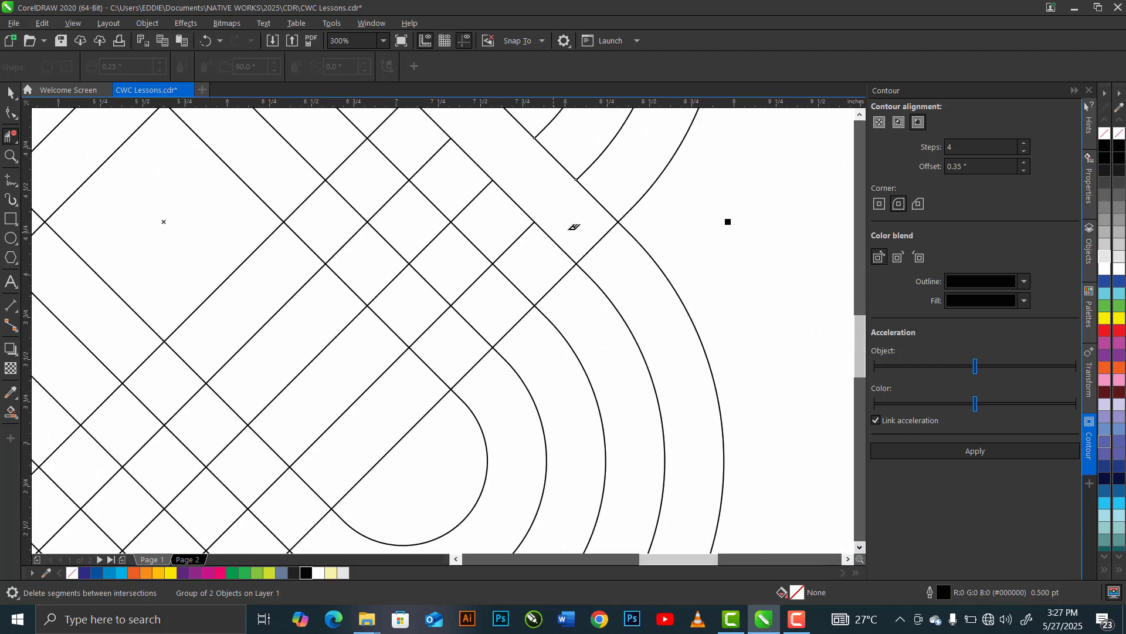
left_click_drag(371, 125, 392, 134)
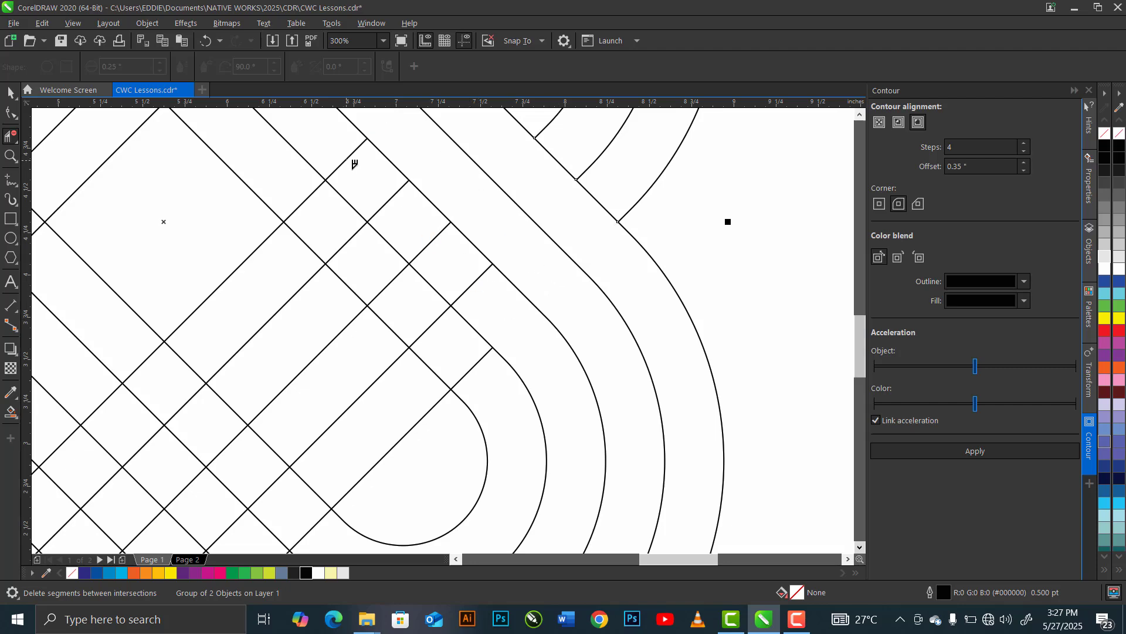
- Remove the crossing segments at the bottom intersection so the band of the lower-left loop passes over
left_click(455, 558)
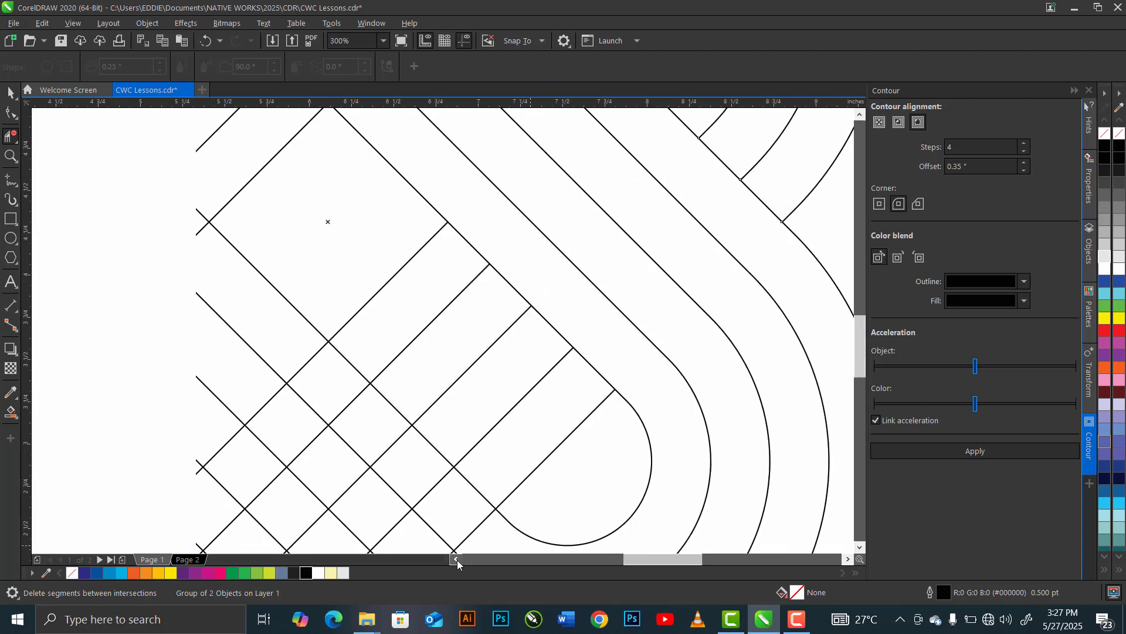
left_click(455, 559)
left_click(861, 549)
left_click_drag(485, 303, 460, 323)
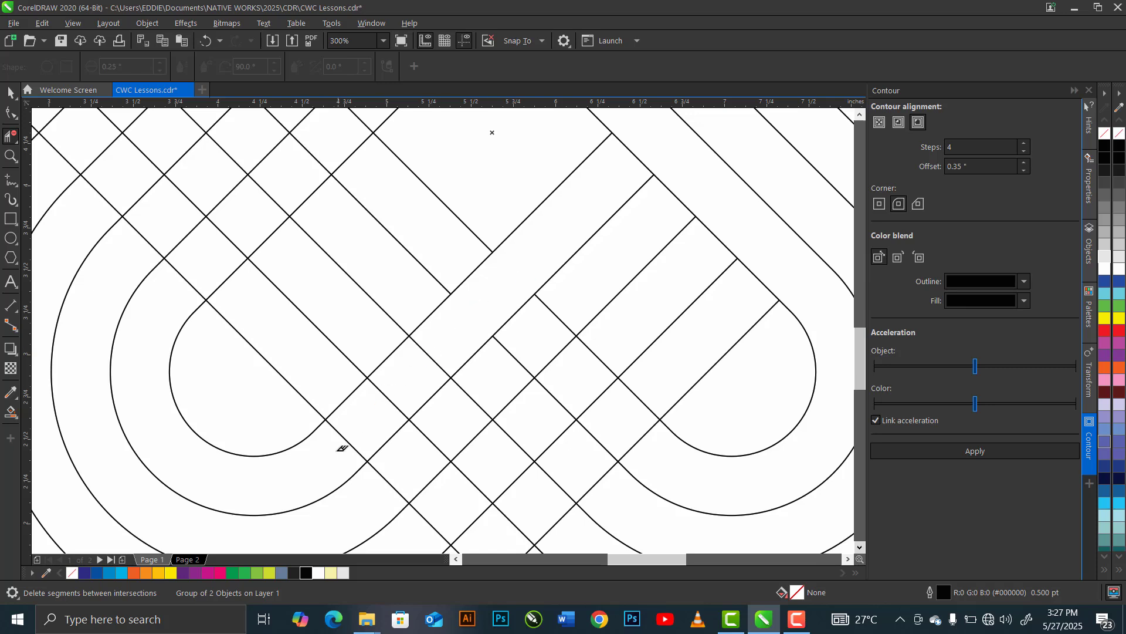
left_click(516, 356)
left_click(556, 315)
left_click(598, 356)
left_click(639, 399)
left_click(601, 439)
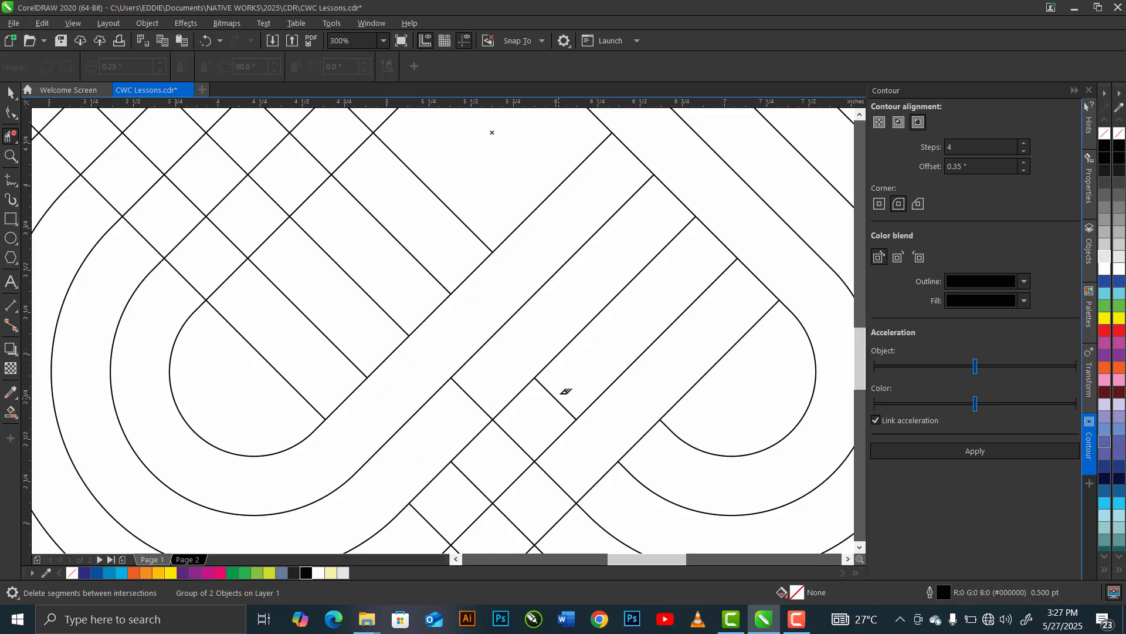
left_click(471, 482)
scroll(866, 544, "down", 3)
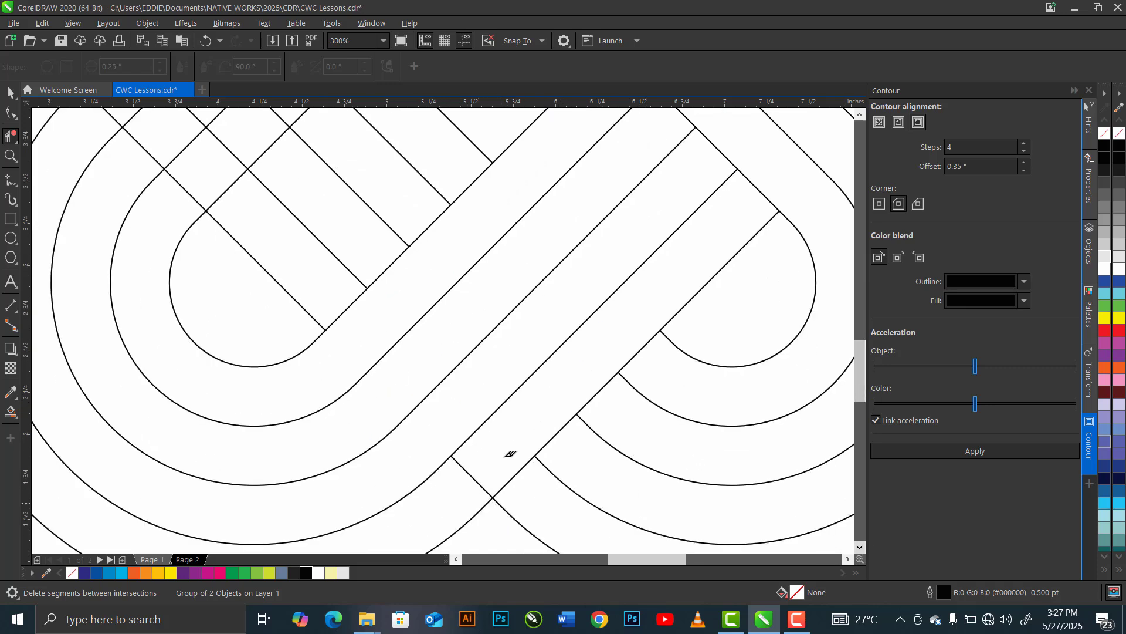
left_click(474, 478)
- Delete the overlapping segments at the left intersection so the band of the upper-left loop passes over, completing the weave
key("z")
key("F3")
key("F3")
left_click_drag(294, 126, 515, 325)
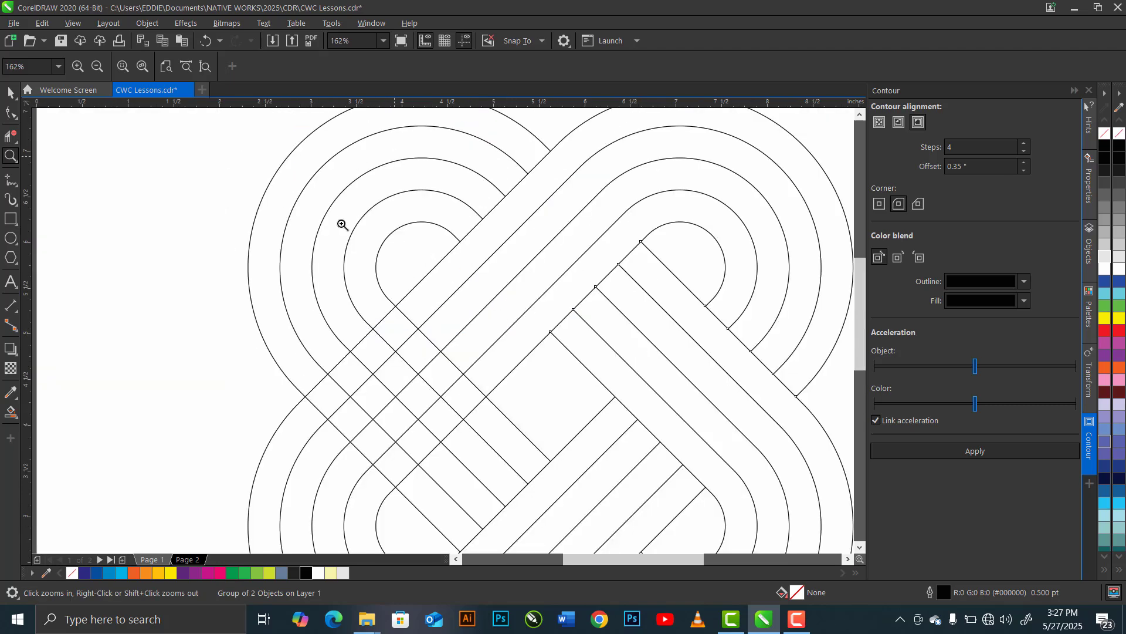
left_click(10, 135)
left_click(53, 169)
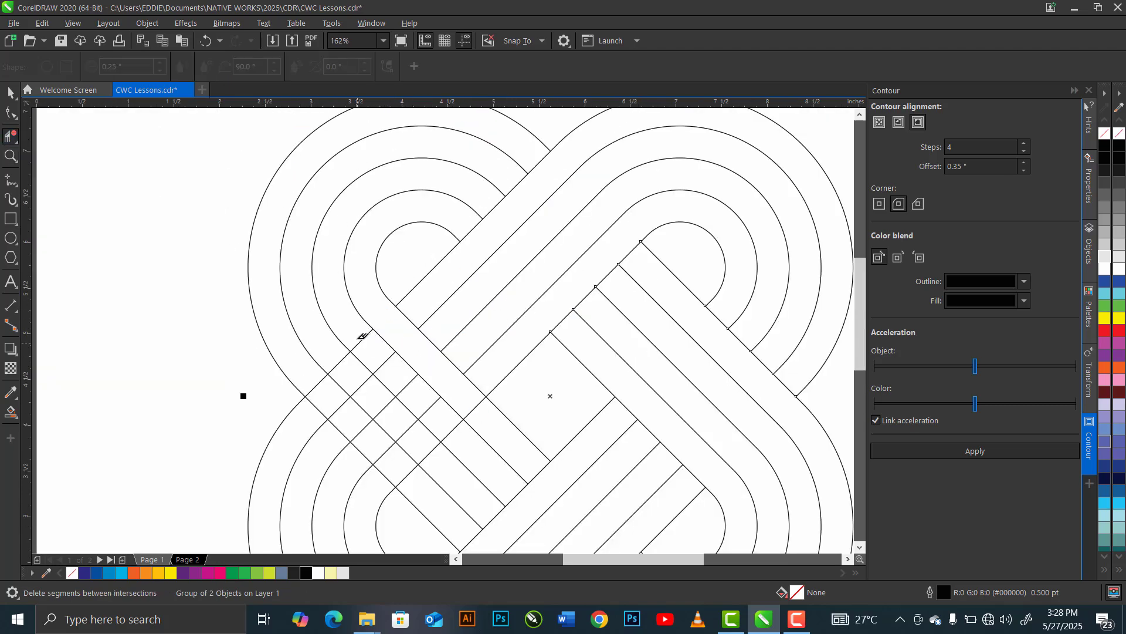
left_click(337, 361)
left_click(361, 385)
left_click(407, 430)
left_click(429, 453)
left_click(315, 382)
left_click(338, 407)
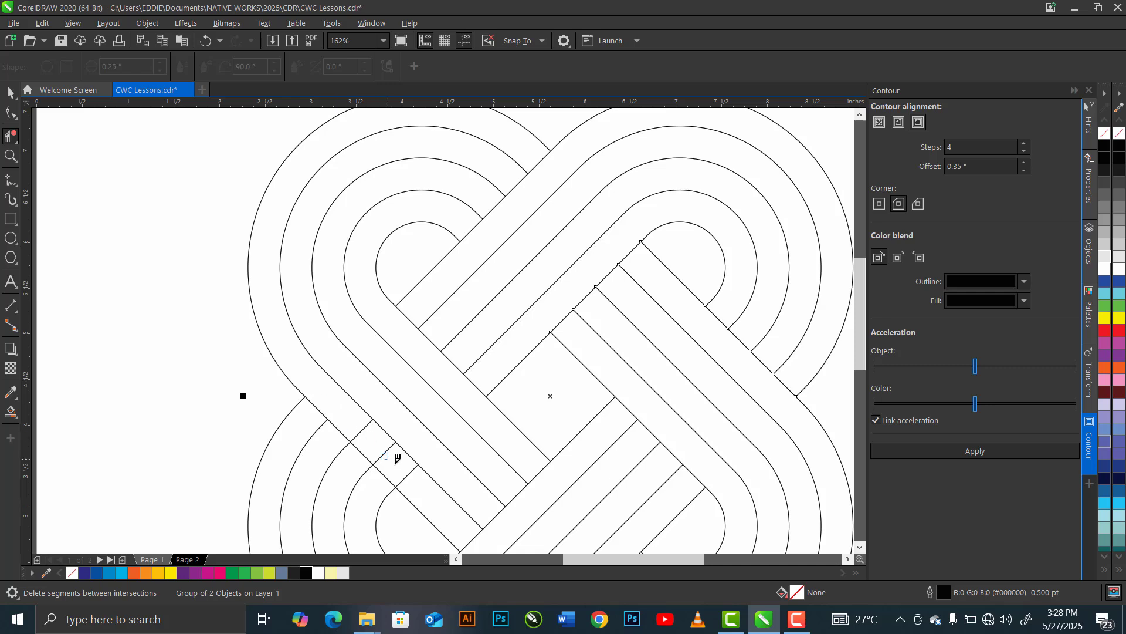
left_click(412, 479)
left_click(383, 452)
- Use Smart Fill to colour the strips of the knot's upper-left loop Desert Blue with a 0.5 pt outline
key("z")
key("F3")
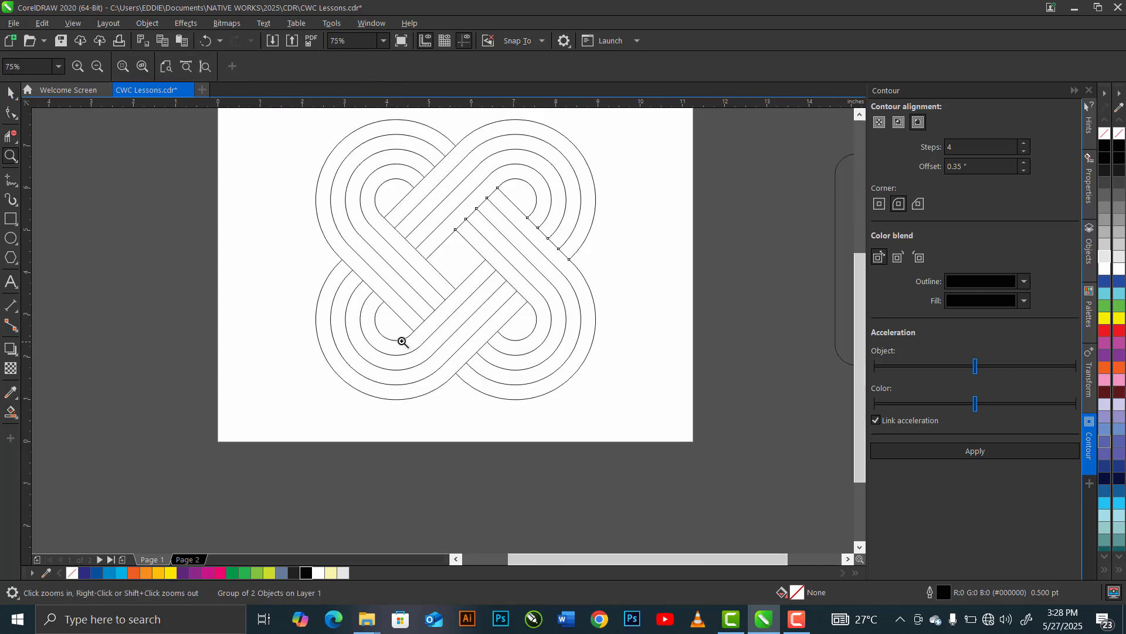
key("space")
key("space")
scroll(860, 128, "up", 2)
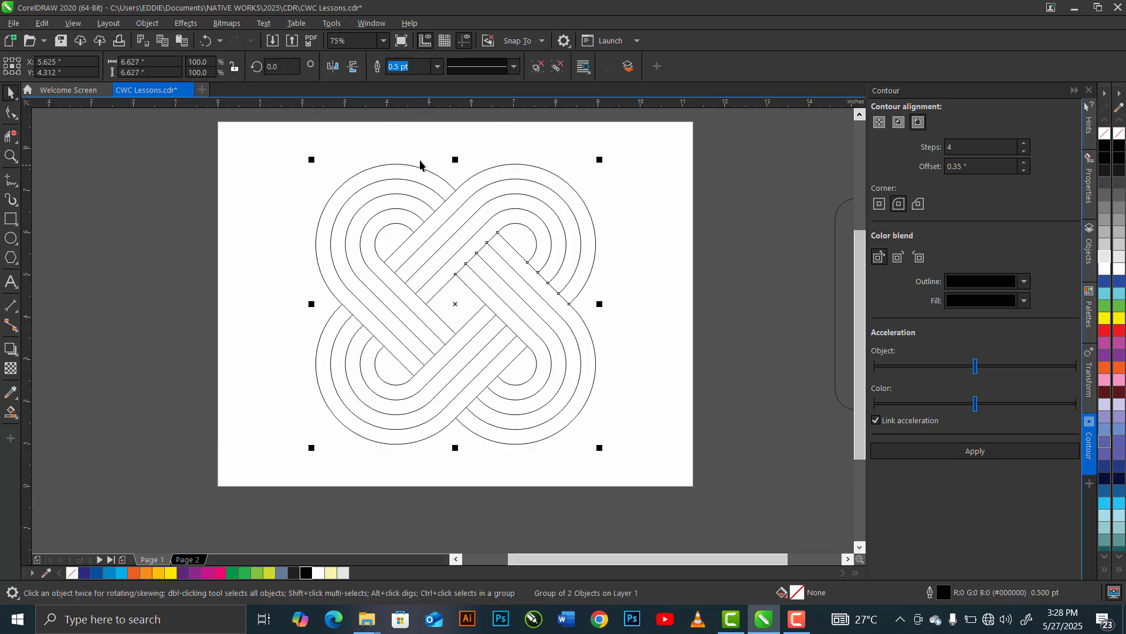
left_click(16, 419)
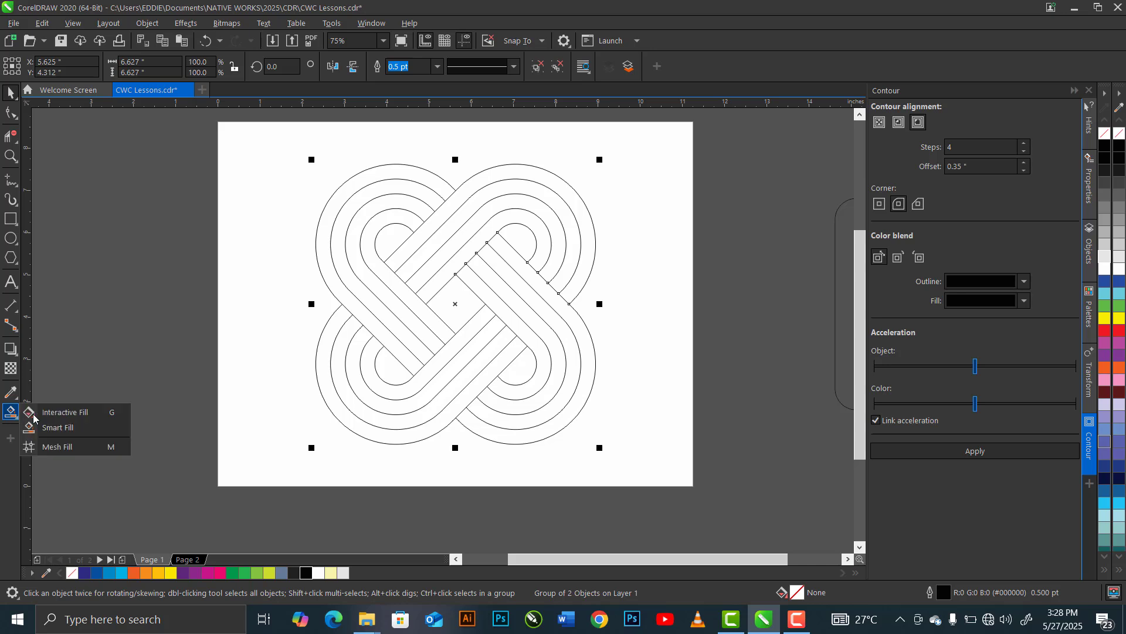
left_click(91, 429)
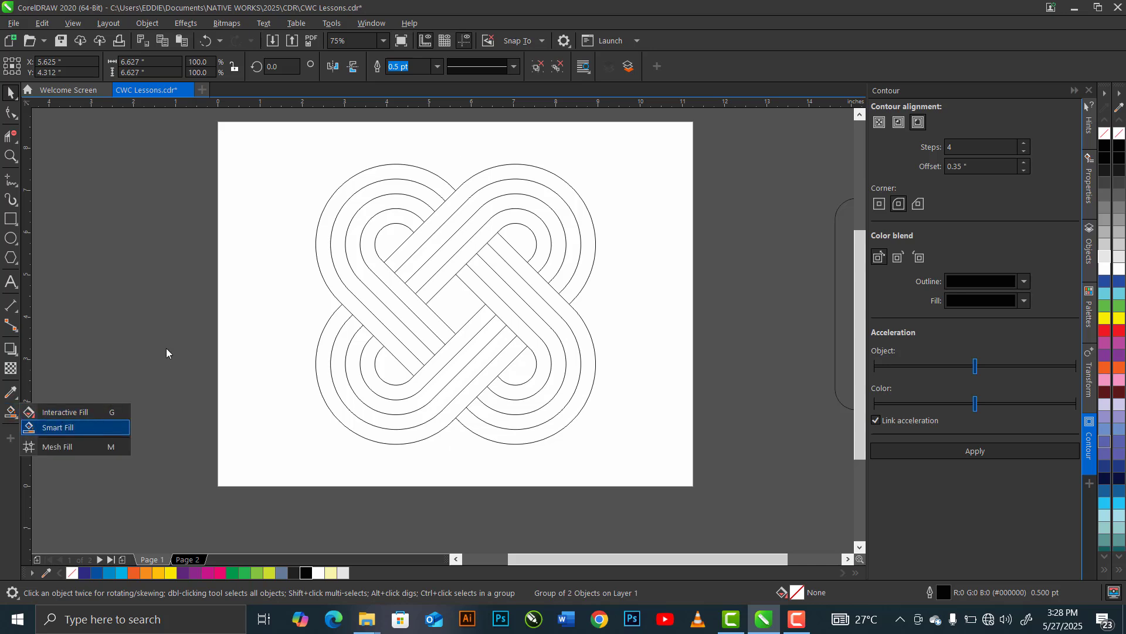
left_click(351, 281)
left_click(369, 273)
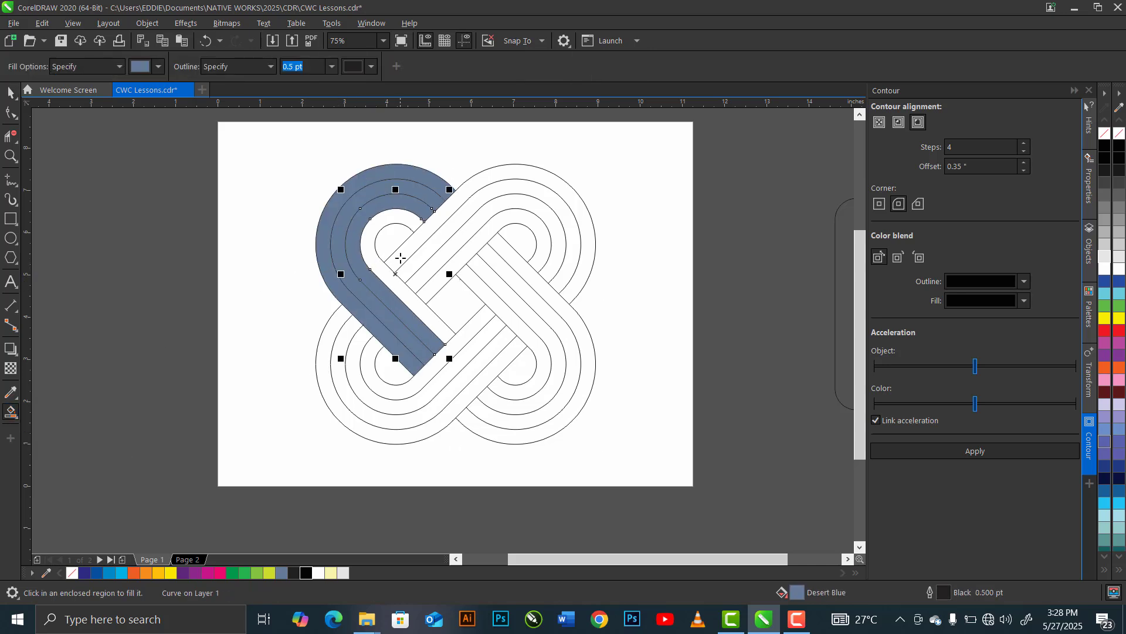
- Fill the strips of the knot's upper-right loop with Desert Blue
left_click(405, 262)
left_click(420, 276)
left_click(430, 285)
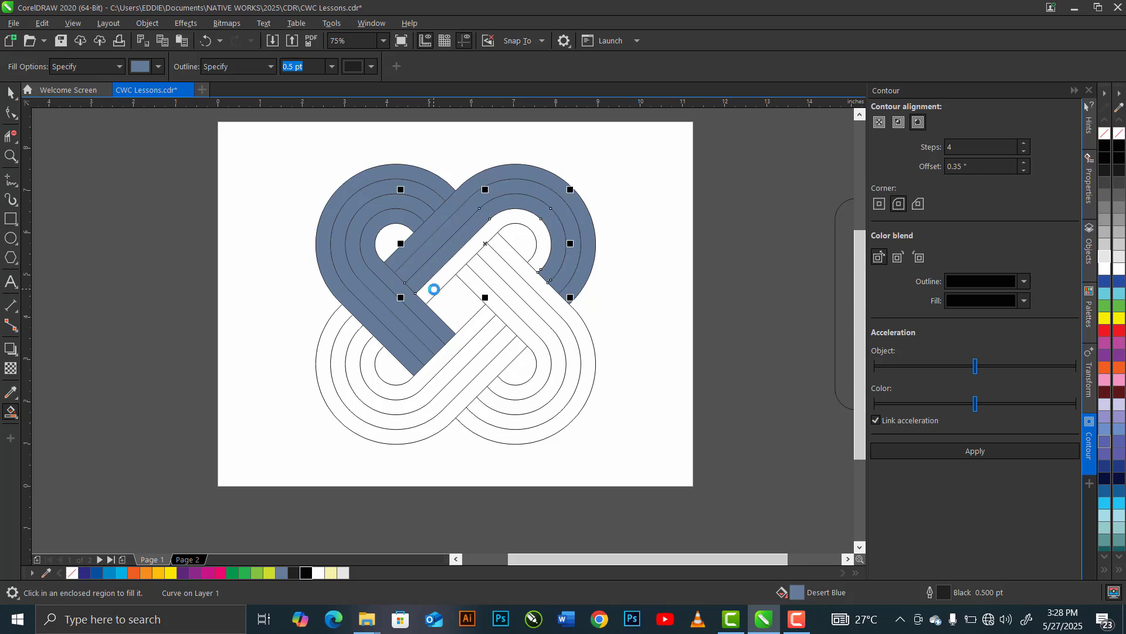
- Fill the strips of the knot's lower-right loop with Desert Blue
left_click(477, 263)
left_click(494, 270)
left_click(511, 275)
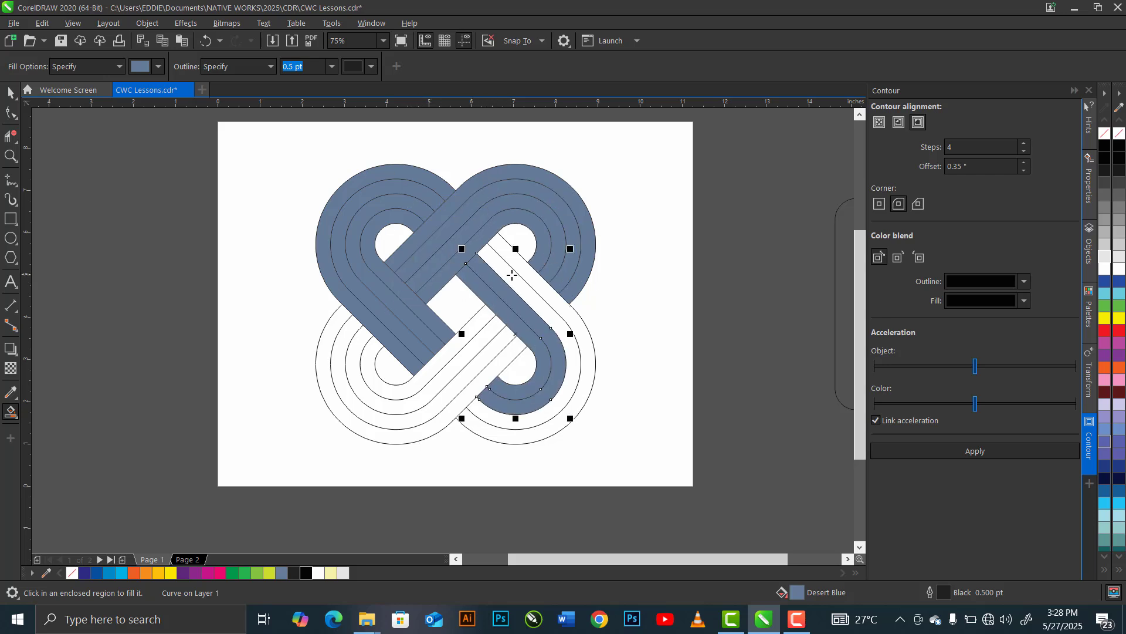
left_click(527, 269)
left_click(458, 404)
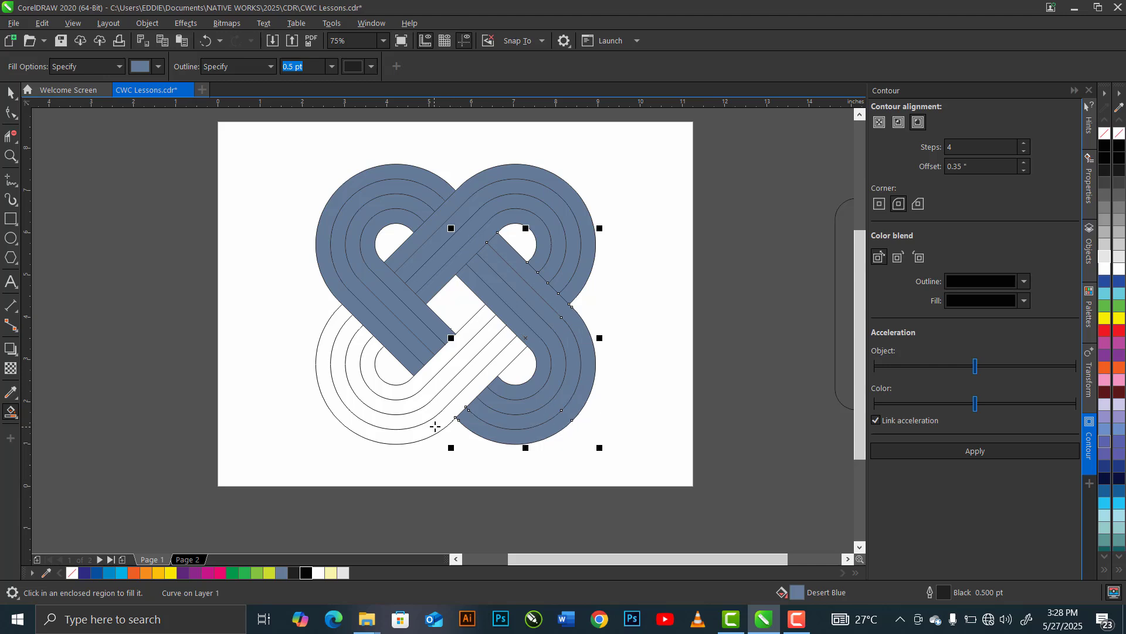
- Fill the strips of the knot's lower-left loop with Desert Blue
left_click(426, 414)
left_click(417, 404)
left_click(409, 388)
left_click(409, 389)
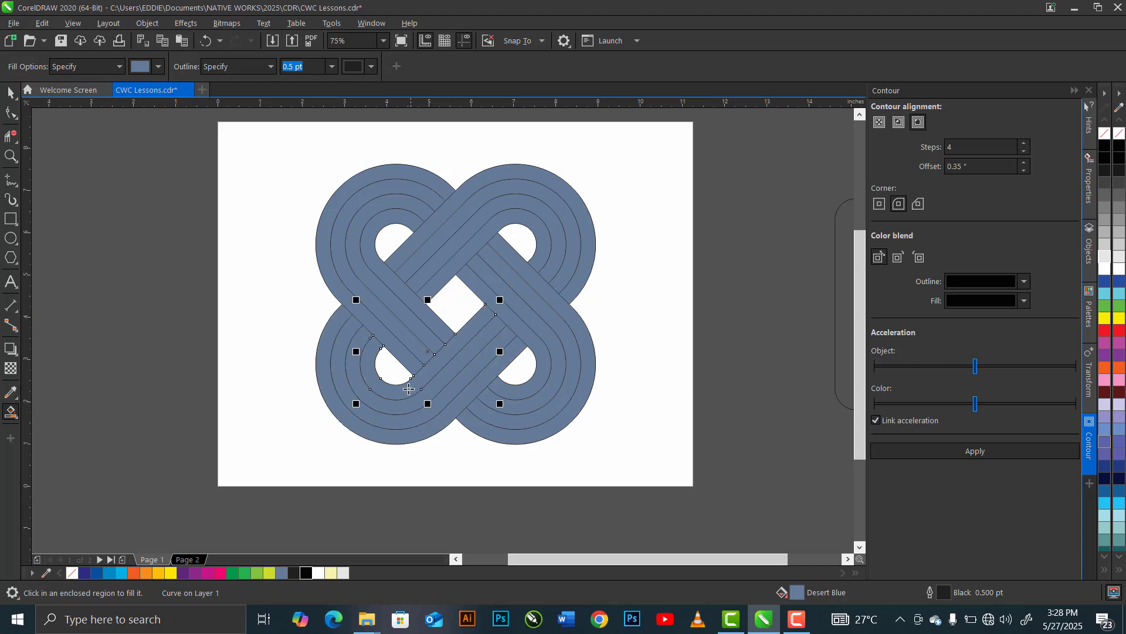
- Pull the original unfilled outline curves out from beneath the filled knot and delete them
key("alt")
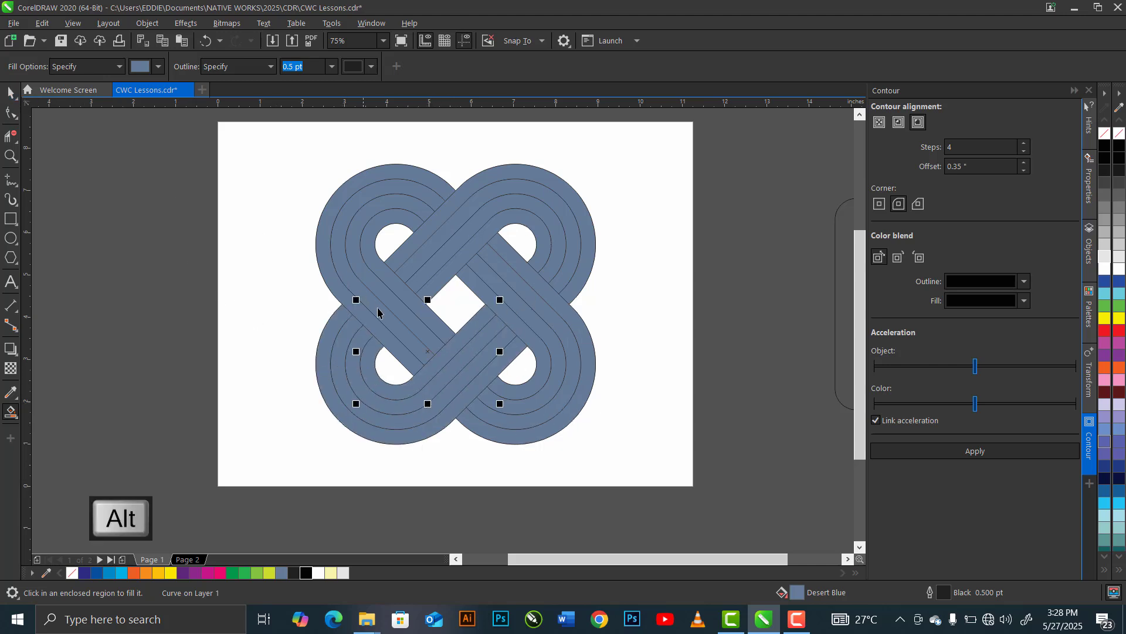
key("space")
left_click(383, 309)
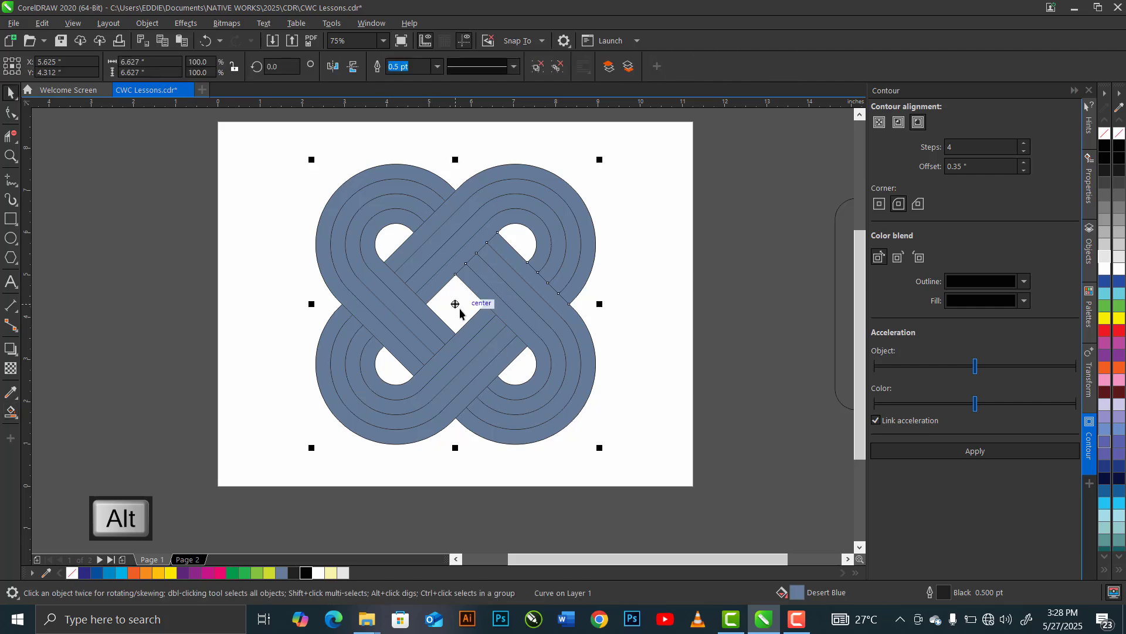
left_click_drag(457, 305, 222, 328)
key("Delete")
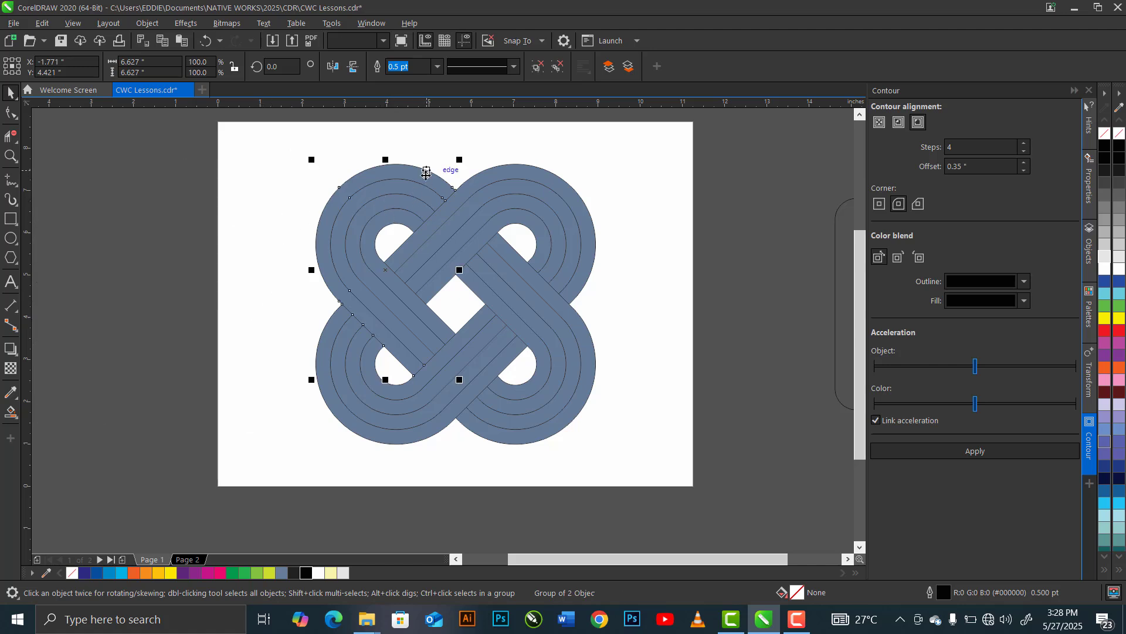
left_click(134, 487)
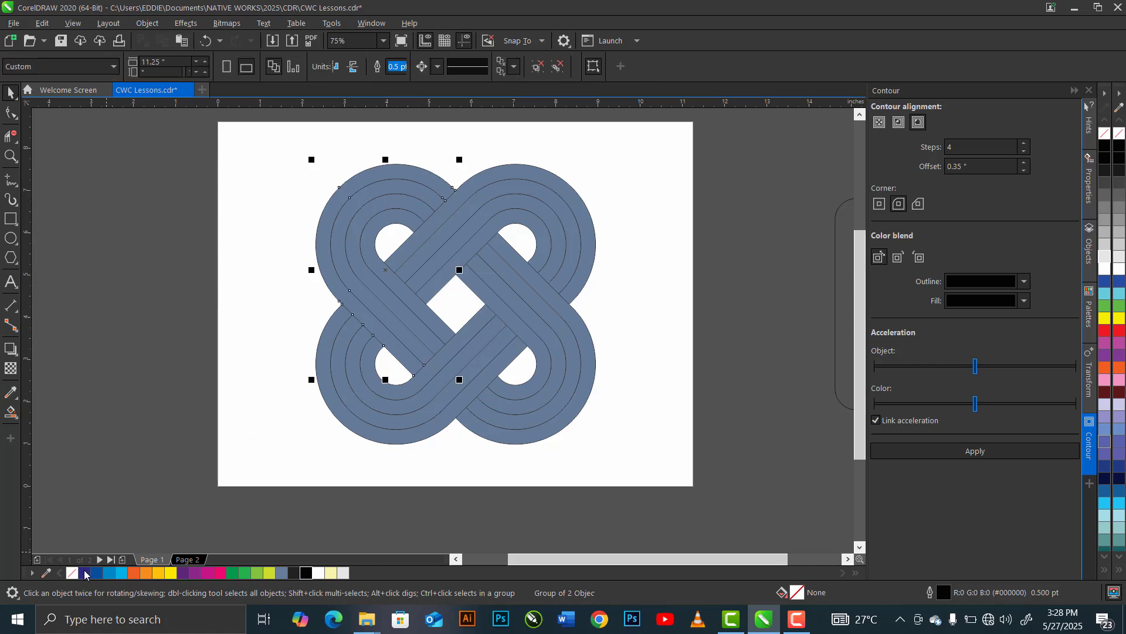
- Recolour the upper-left loop's four strips from outside in with dark indigo, deep blue, medium blue and light cyan-blue
left_click(342, 276)
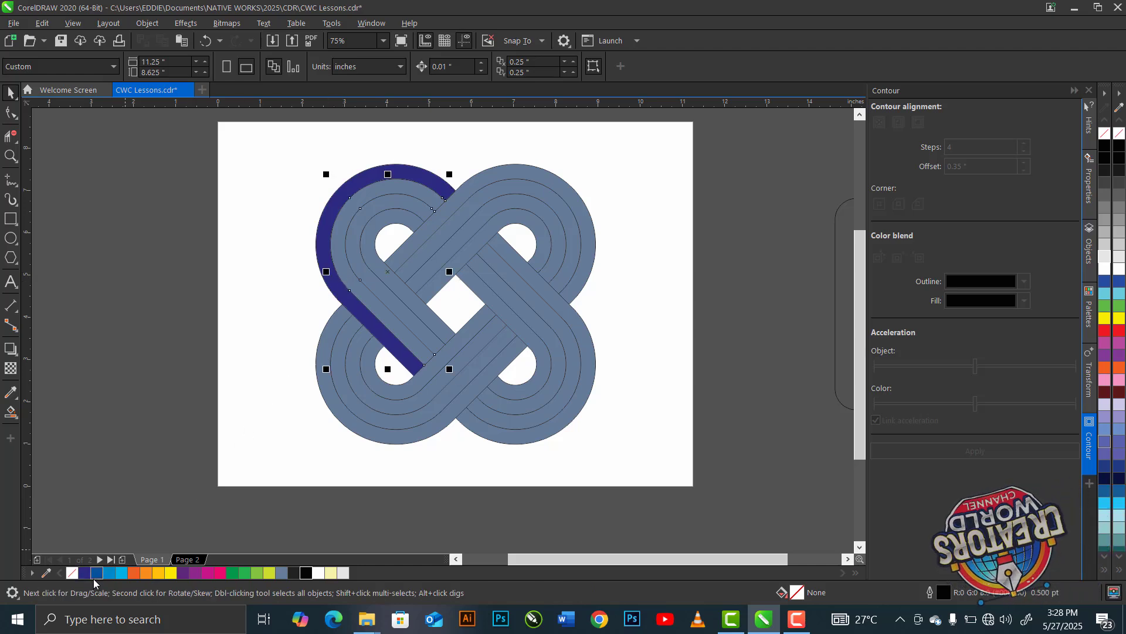
left_click(377, 289)
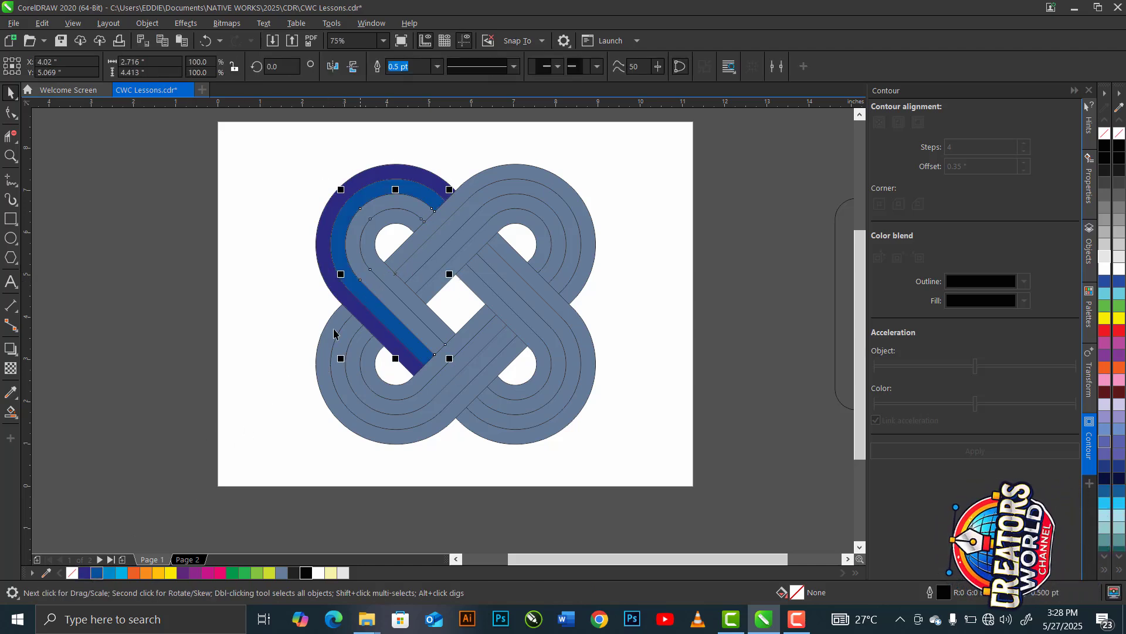
left_click(109, 573)
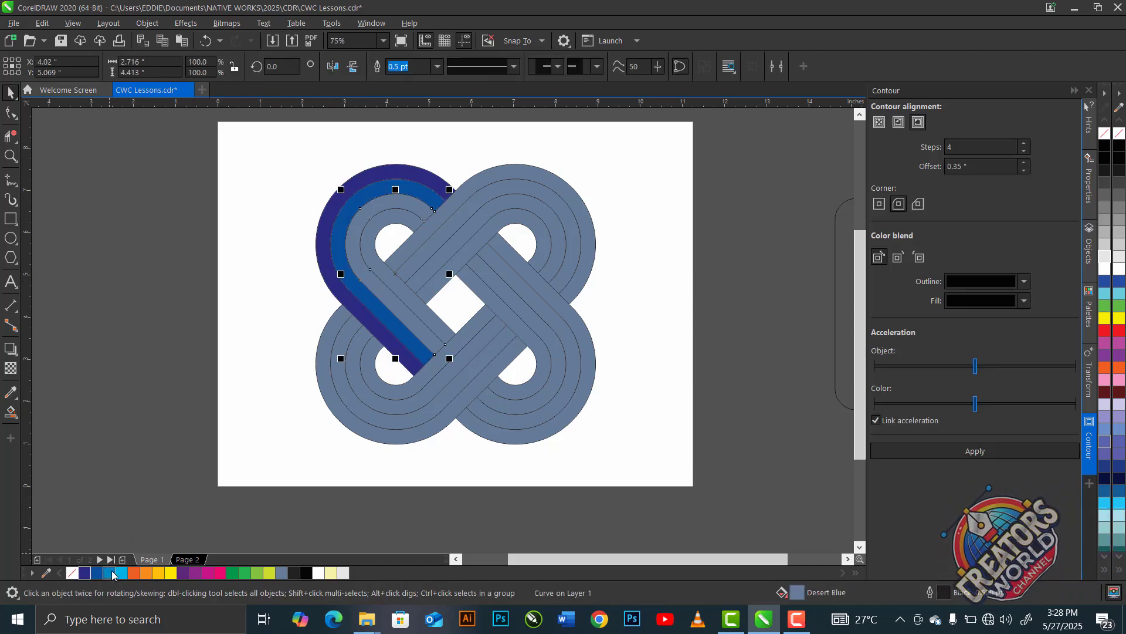
left_click(405, 299)
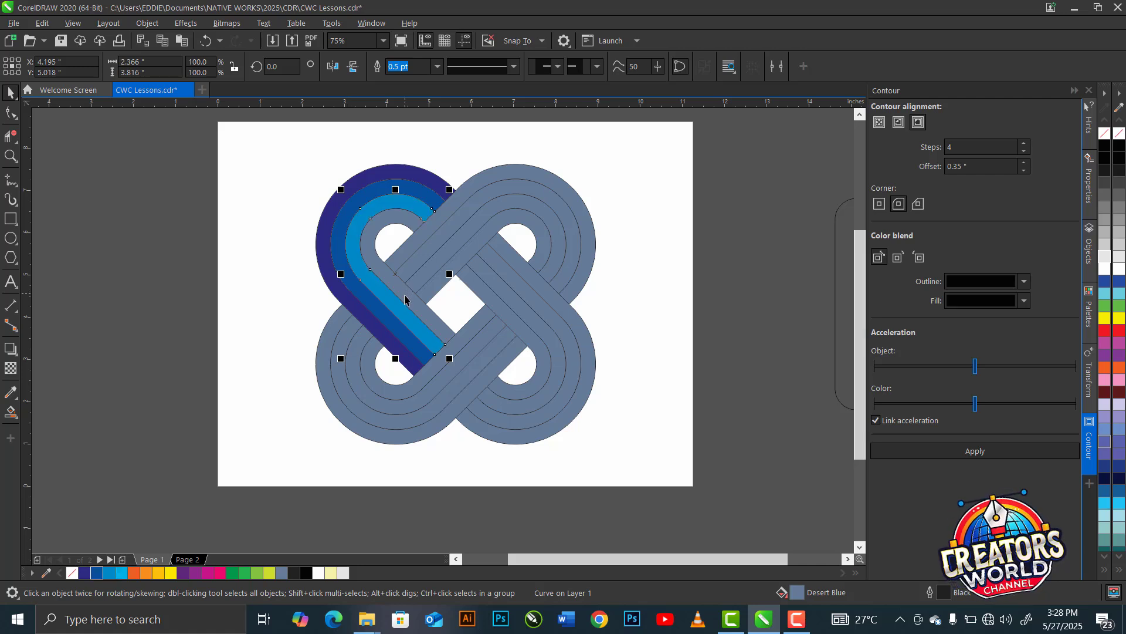
left_click(121, 573)
- Recolour the upper-right loop's four strips from outside in with red-orange, orange, amber and yellow
left_click(474, 187)
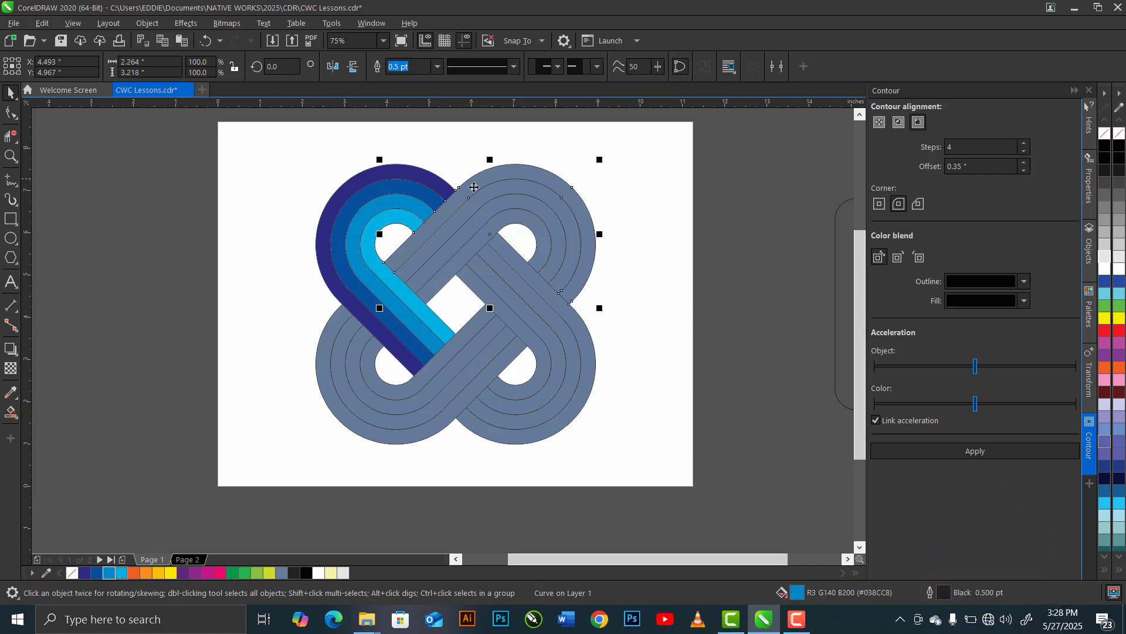
left_click(134, 572)
left_click(517, 185)
left_click(146, 573)
left_click(522, 200)
left_click(159, 573)
left_click(521, 216)
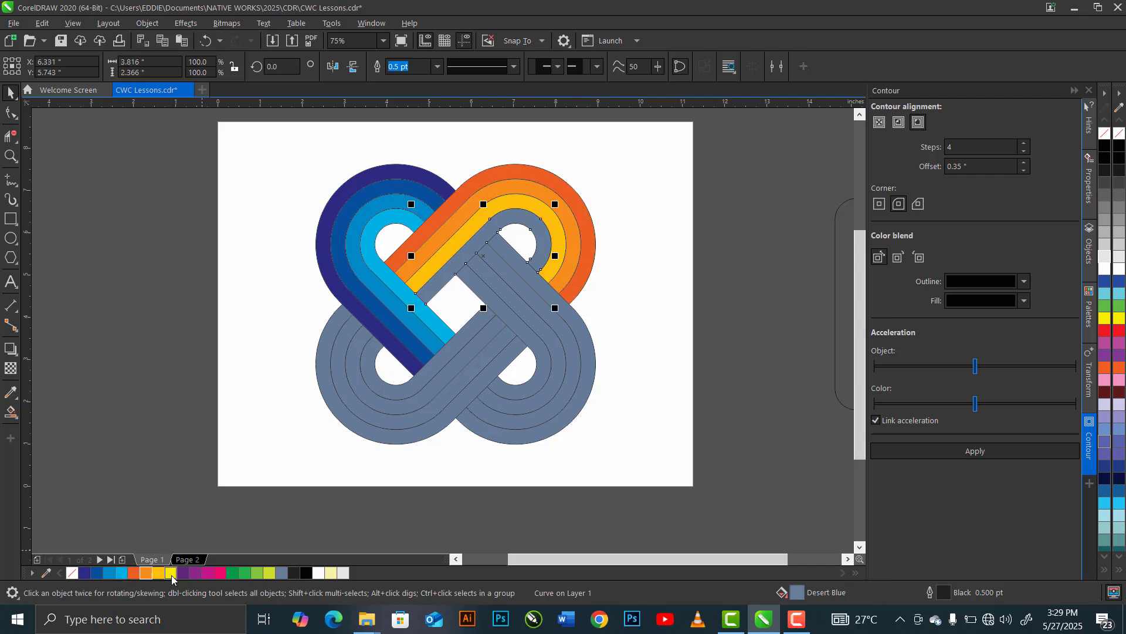
left_click(171, 573)
- Recolour the lower-right loop's four strips from outside in with dark purple, purple, magenta and pink
left_click(542, 280)
left_click(183, 573)
left_click(532, 297)
left_click(195, 574)
left_click(524, 309)
left_click(207, 573)
left_click(513, 322)
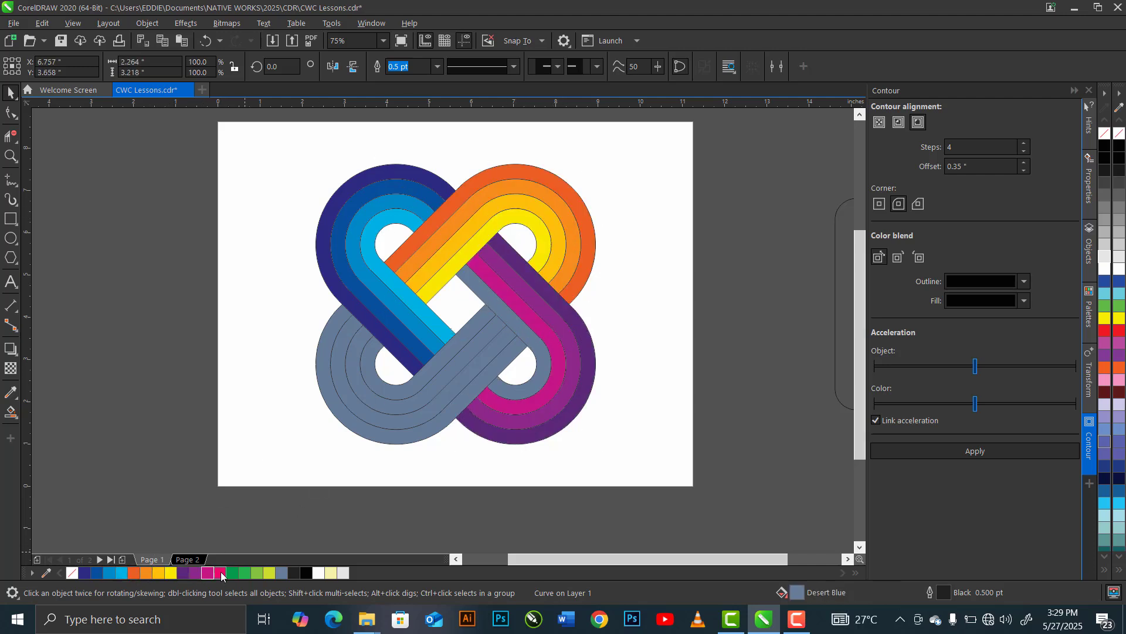
left_click(220, 573)
- Recolour the lower-left loop's four strips from outside in with dark green, green, light green and lime
left_click(481, 382)
left_click(359, 408)
left_click(245, 573)
left_click(372, 400)
left_click(257, 573)
left_click(385, 390)
left_click(269, 573)
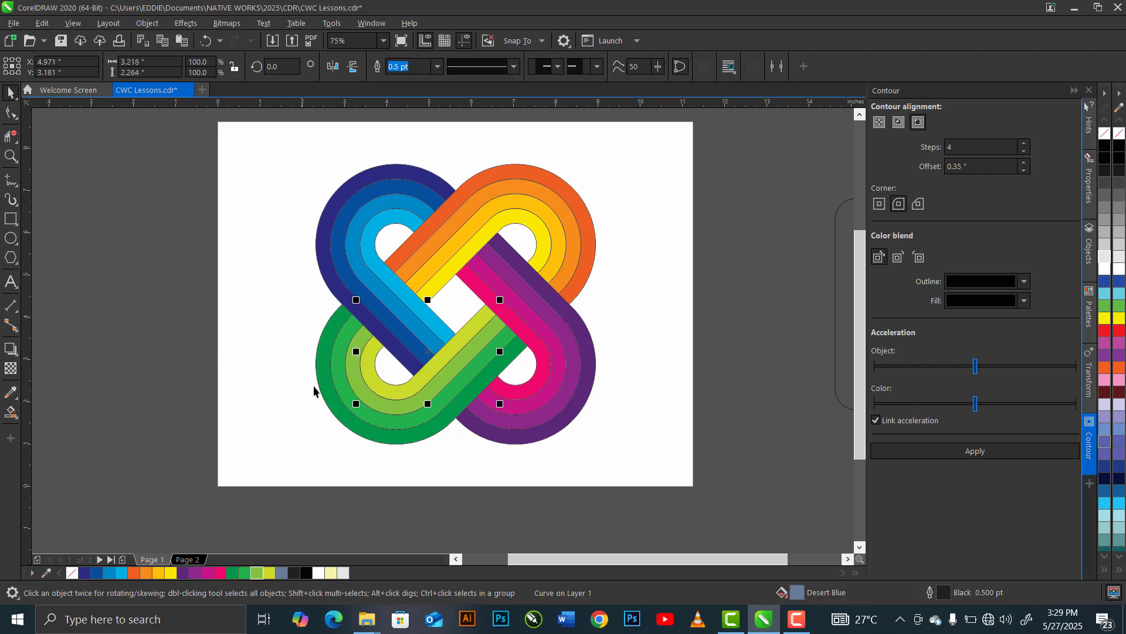
- Select the whole knot and set the outline width of all its strips to None
left_click_drag(244, 134, 613, 458)
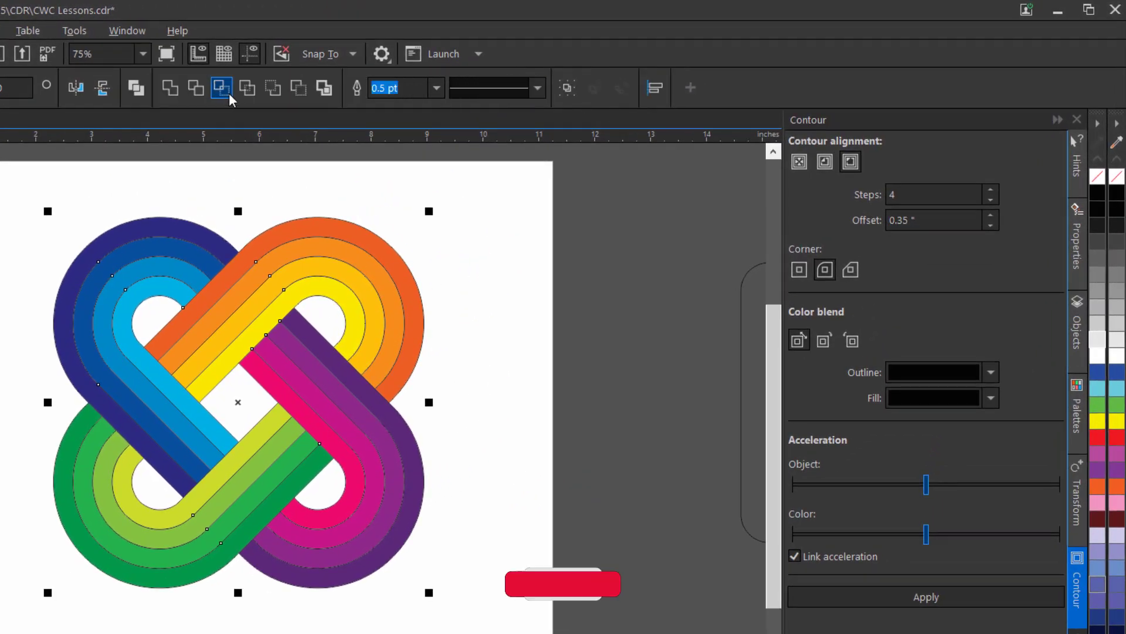
left_click(436, 87)
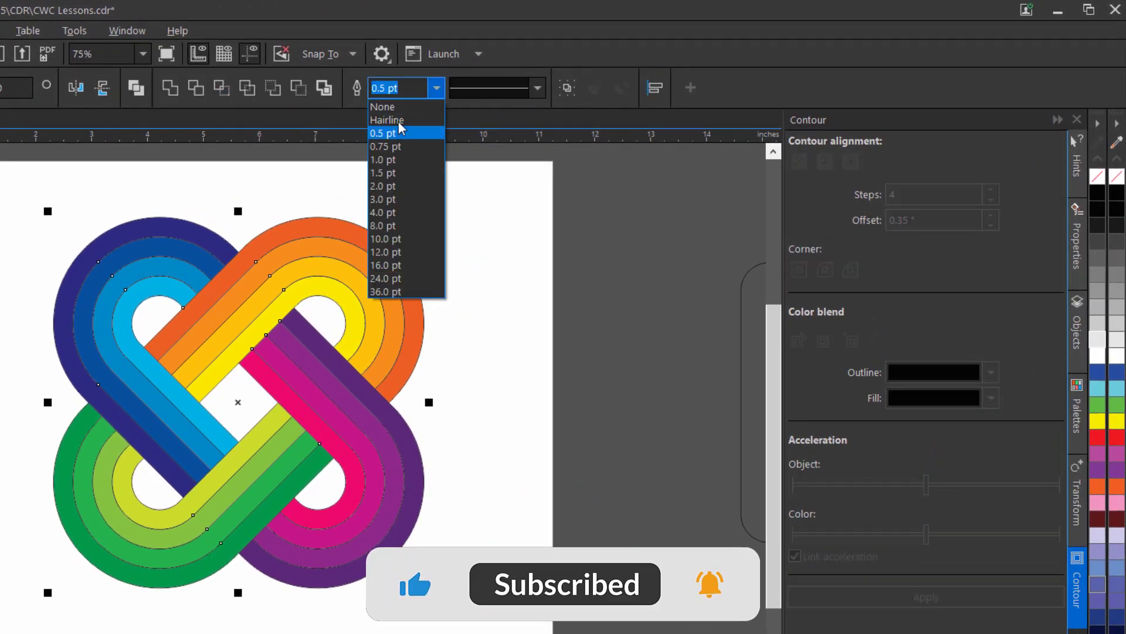
left_click(402, 120)
left_click(437, 88)
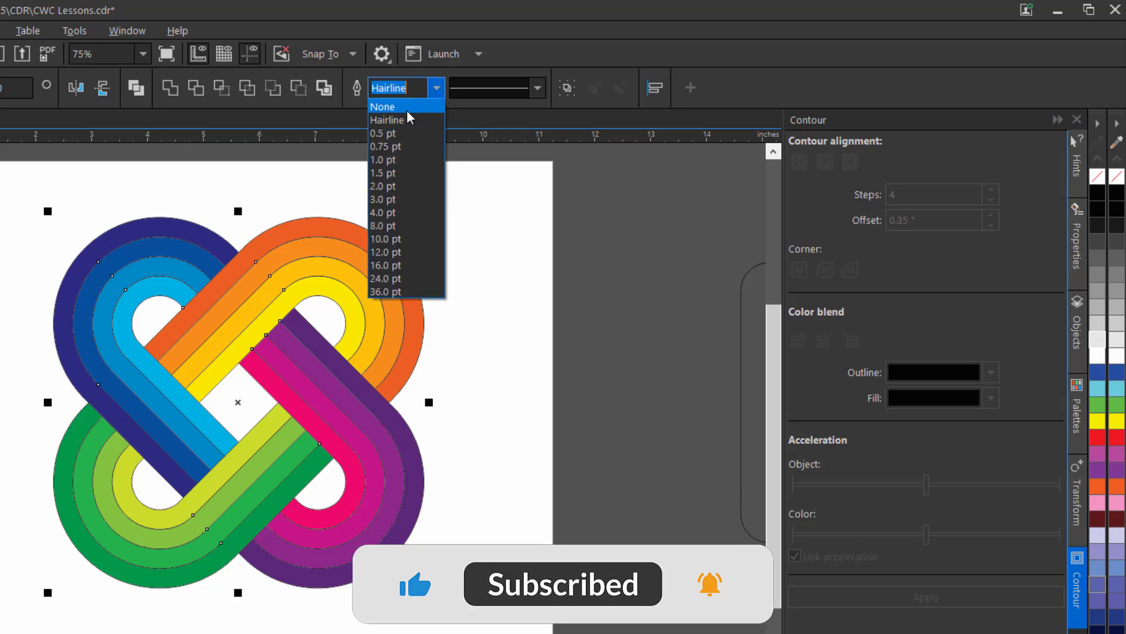
left_click(410, 118)
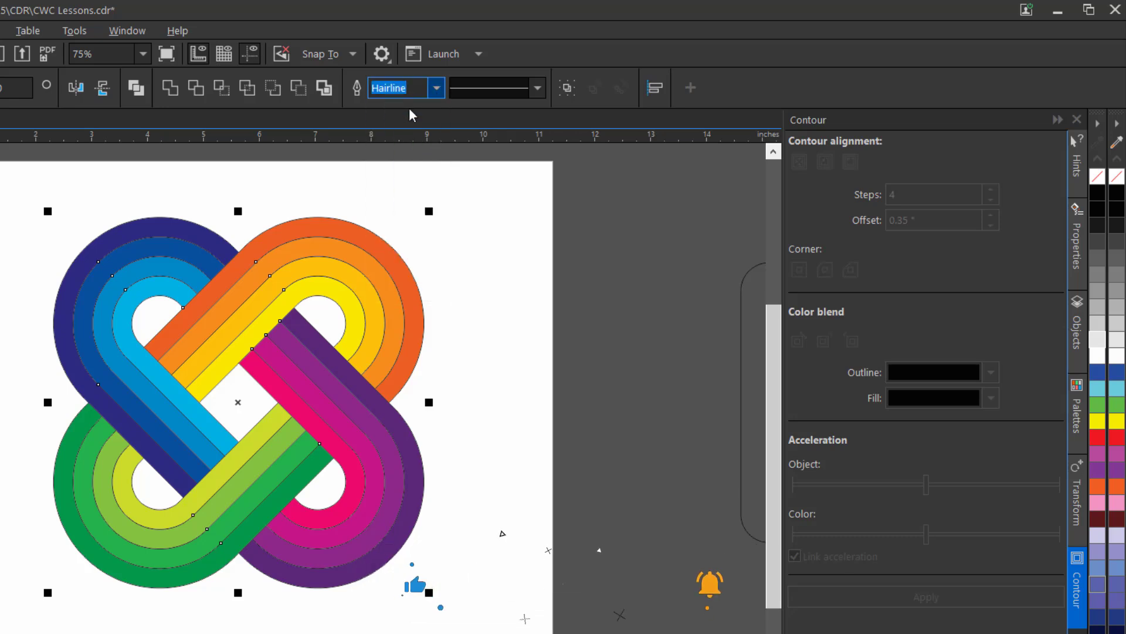
left_click(522, 395)
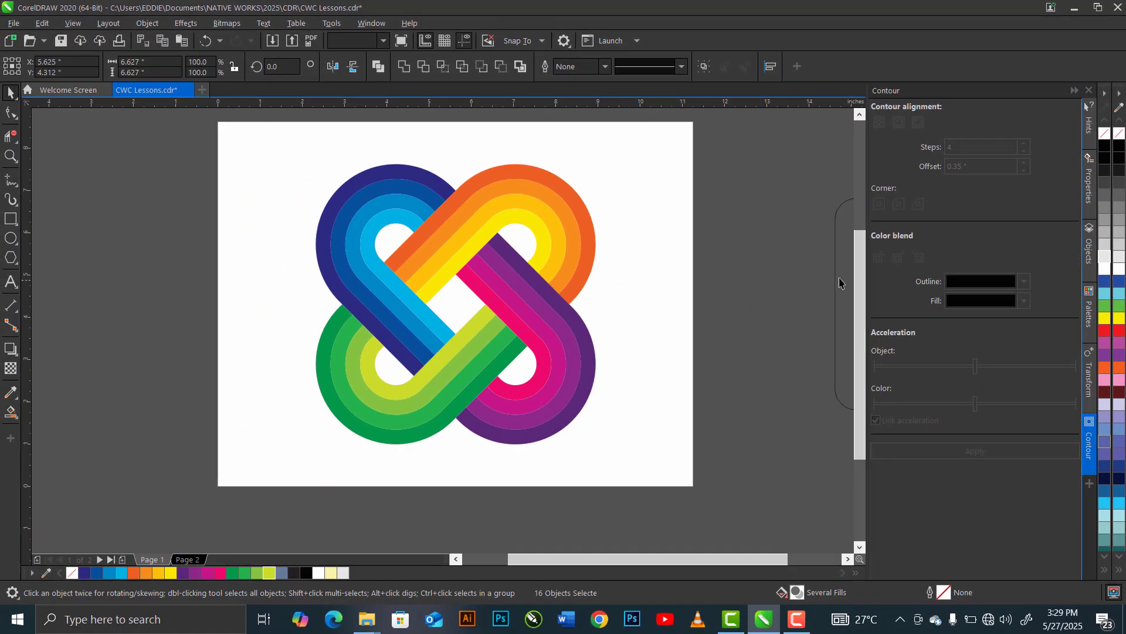
- Move the spare vertical rounded rectangle onto the page beside the knot and rotate it 45 degrees
left_click(840, 283)
left_click_drag(839, 284, 658, 273)
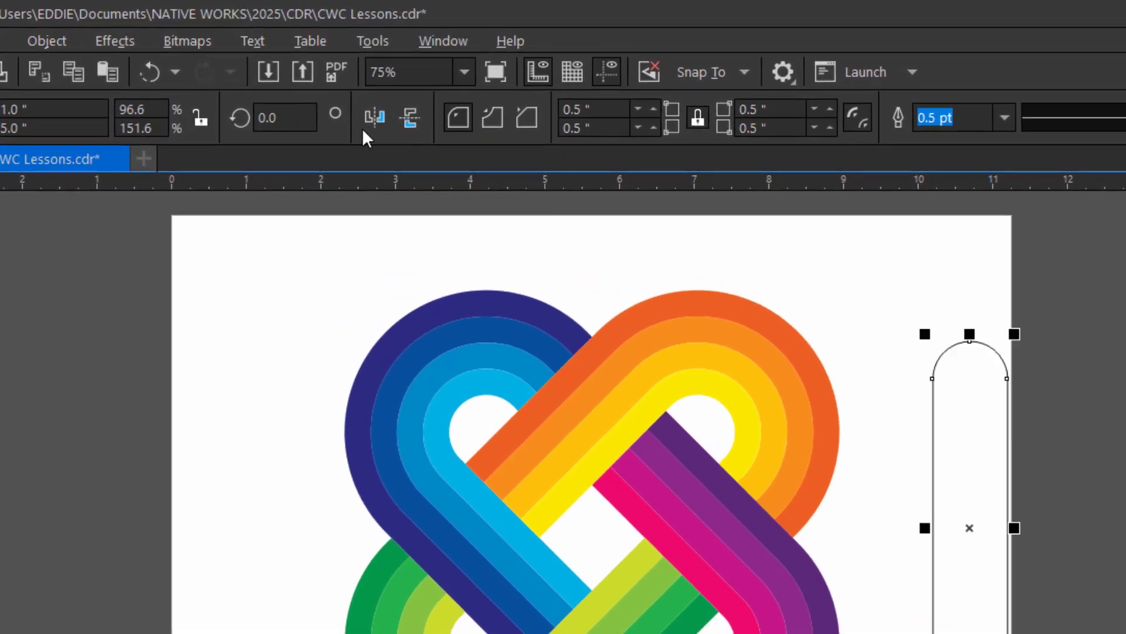
left_click(298, 120)
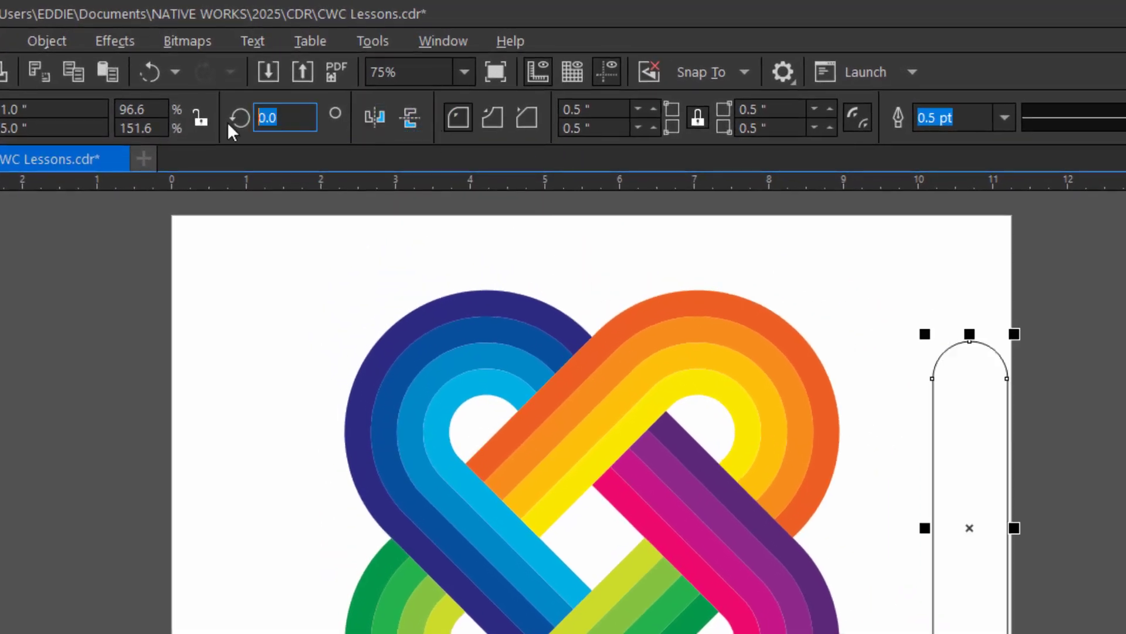
type("45")
key("Return")
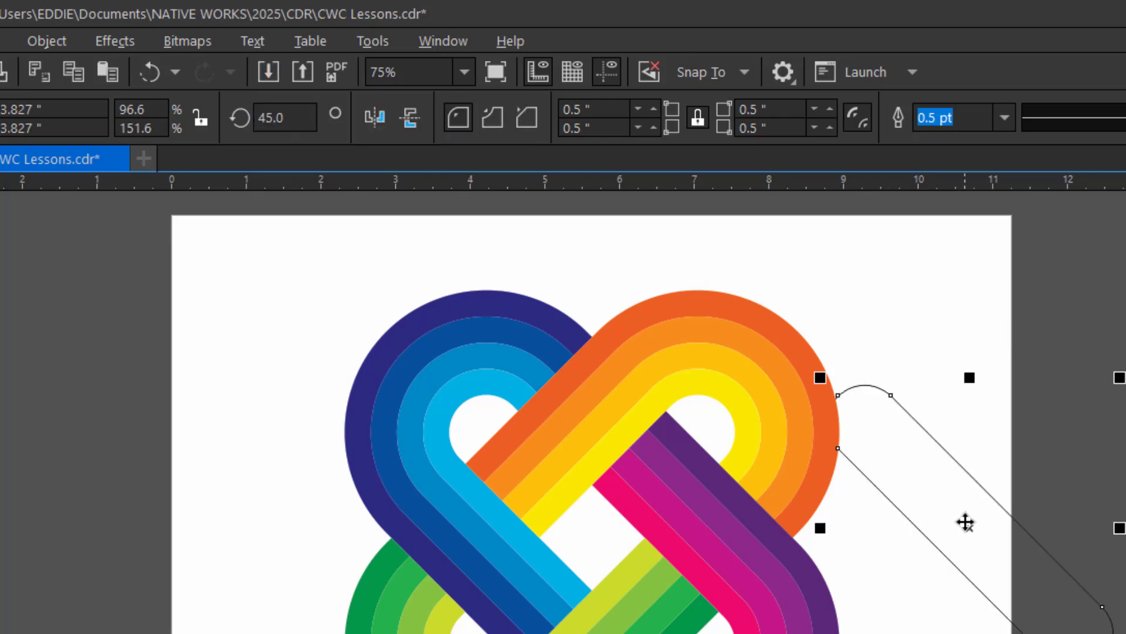
- Position the rotated rounded rectangle across the orange-yellow band beside the light blue strip and bring it to the front
left_click_drag(965, 522, 699, 448)
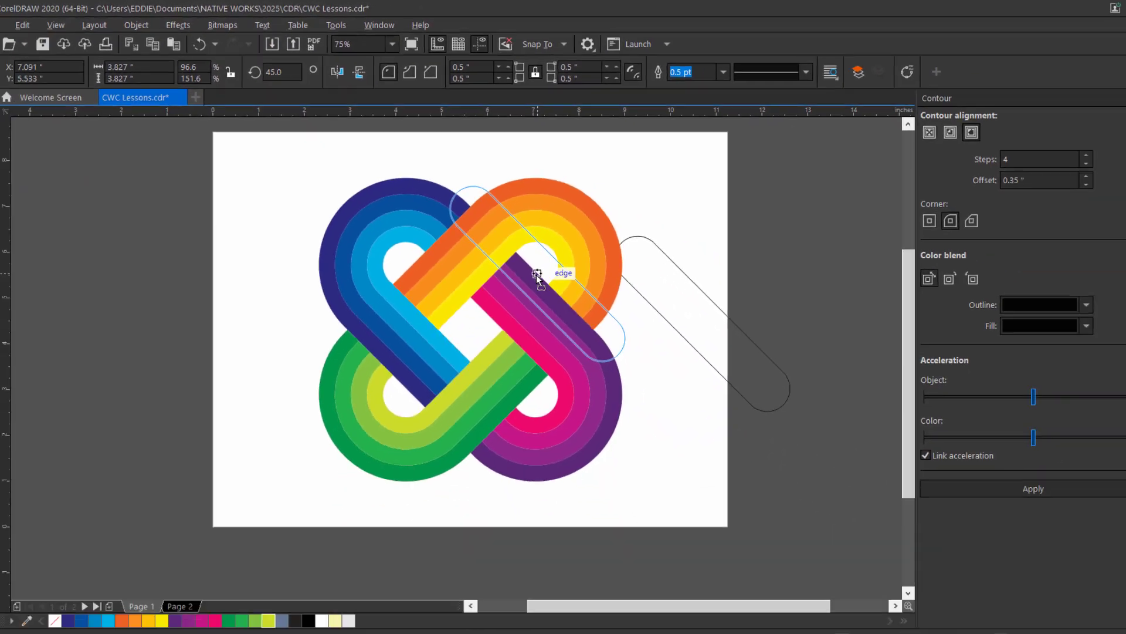
left_click_drag(536, 275, 421, 283)
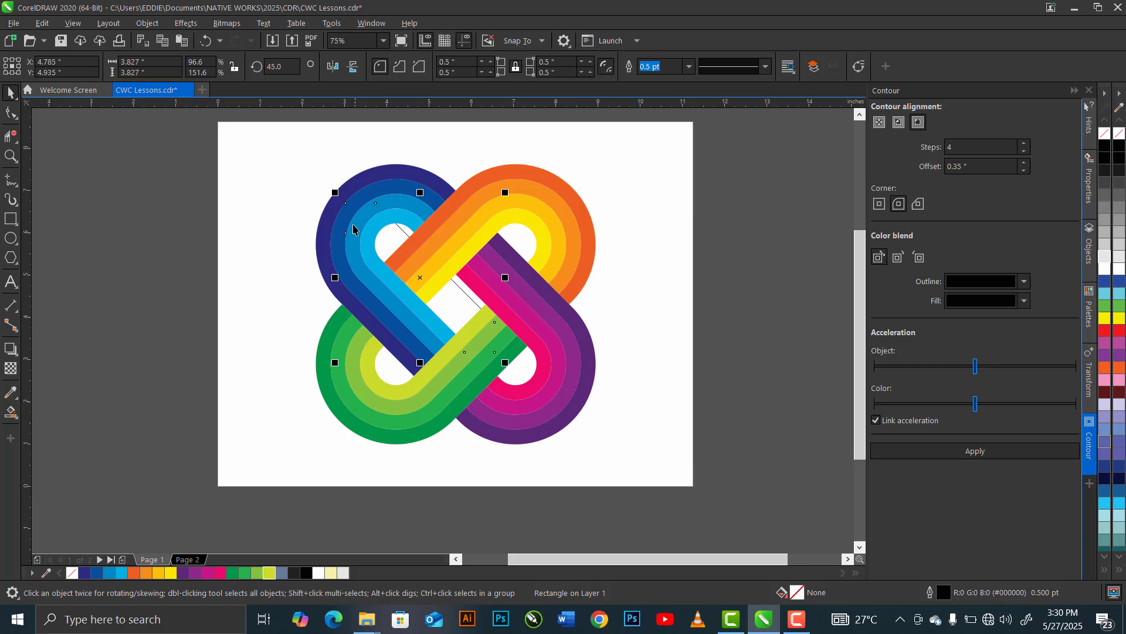
key("shift+Page_Up")
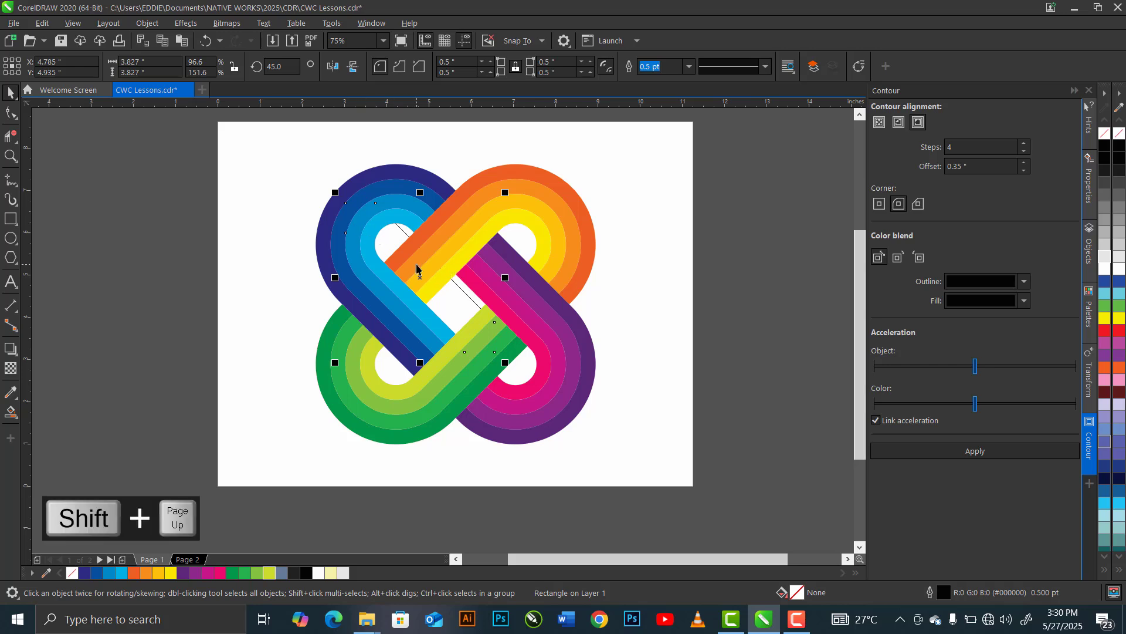
key("shift+Page_Up")
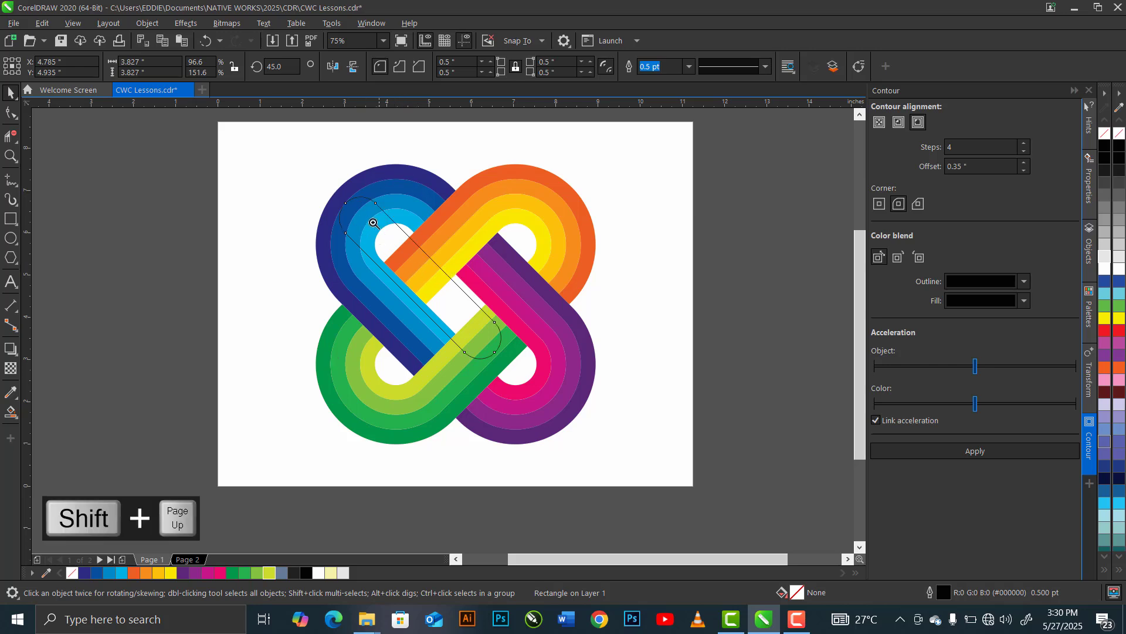
- Use Smart Fill with Desert Blue on the four orange-to-yellow strip sections enclosed by the rounded rectangle
key("z")
left_click(481, 319)
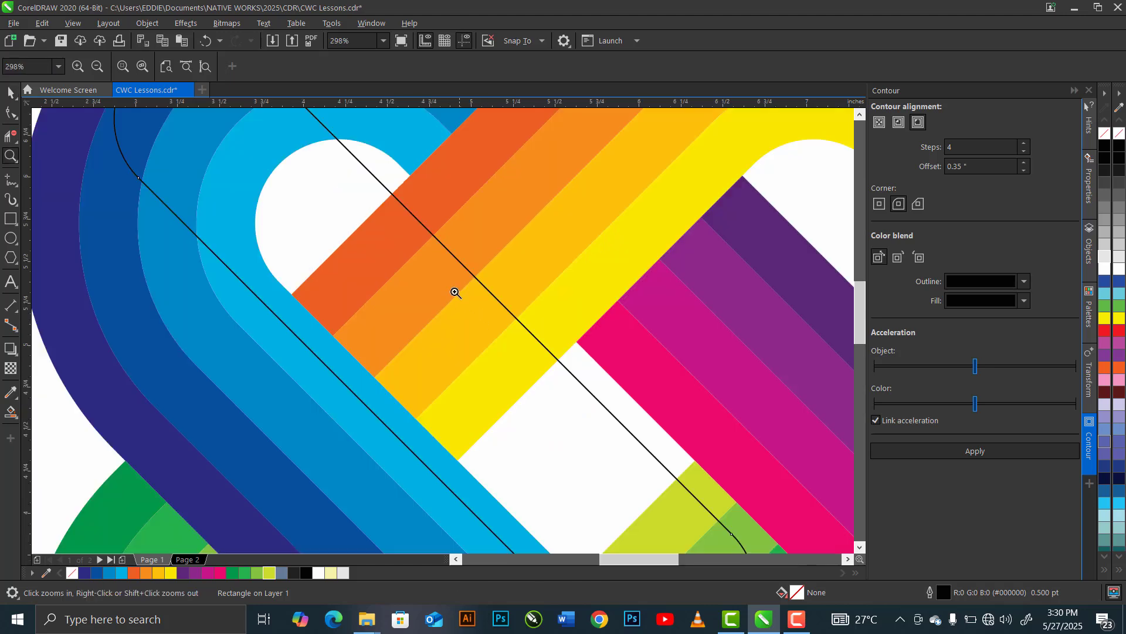
left_click(13, 419)
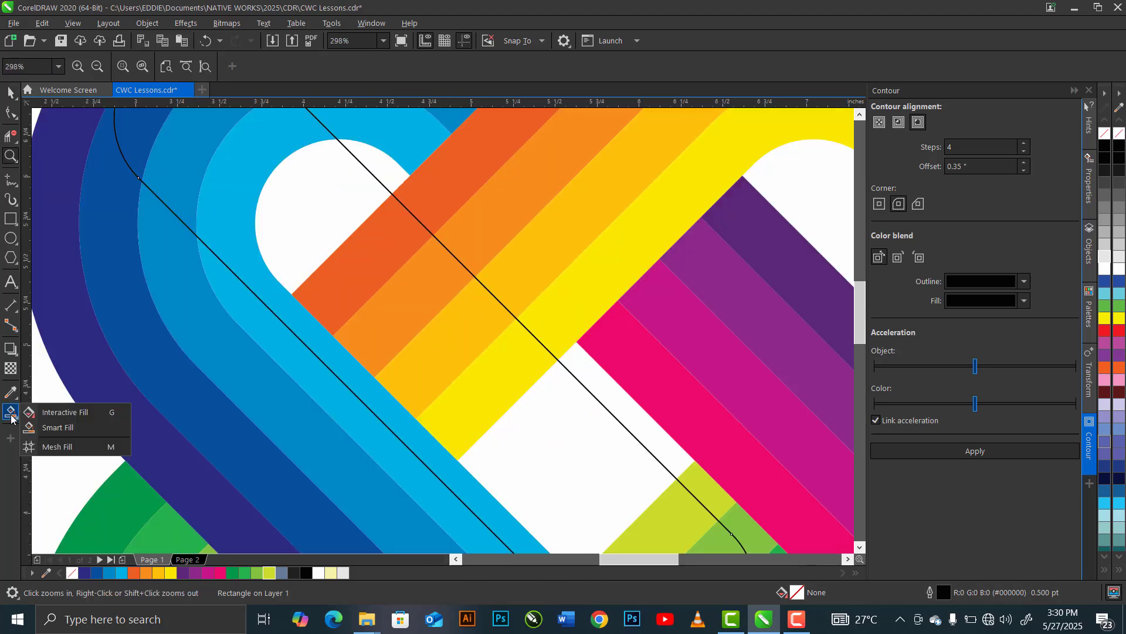
left_click(65, 428)
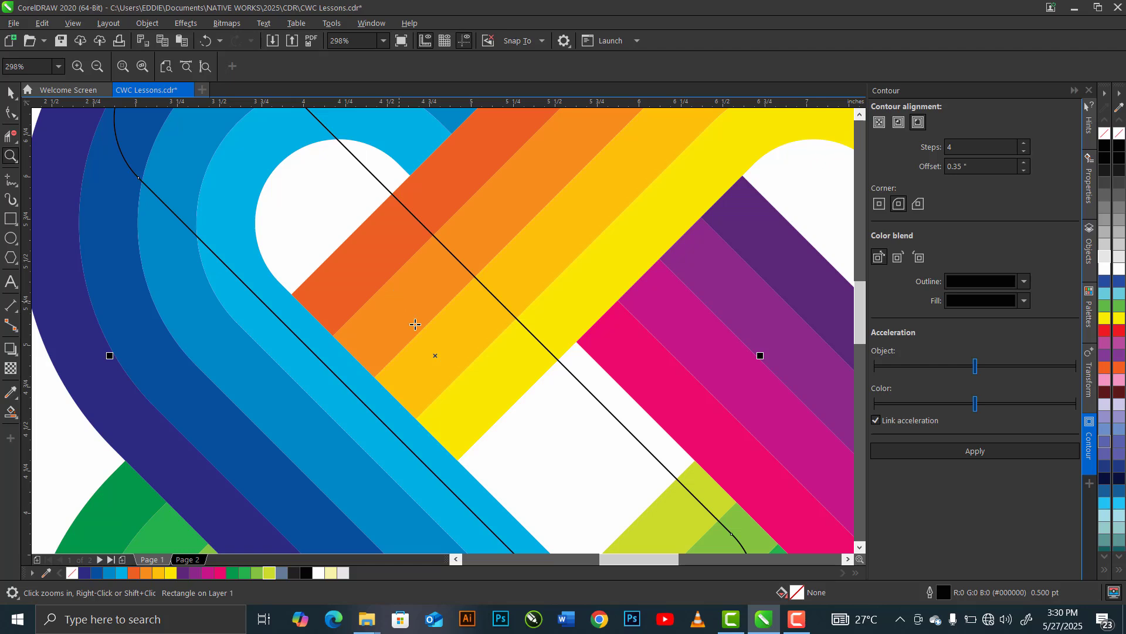
left_click(461, 394)
- Select the four Desert Blue sections, weld them into one shape and fill it black
key("shift")
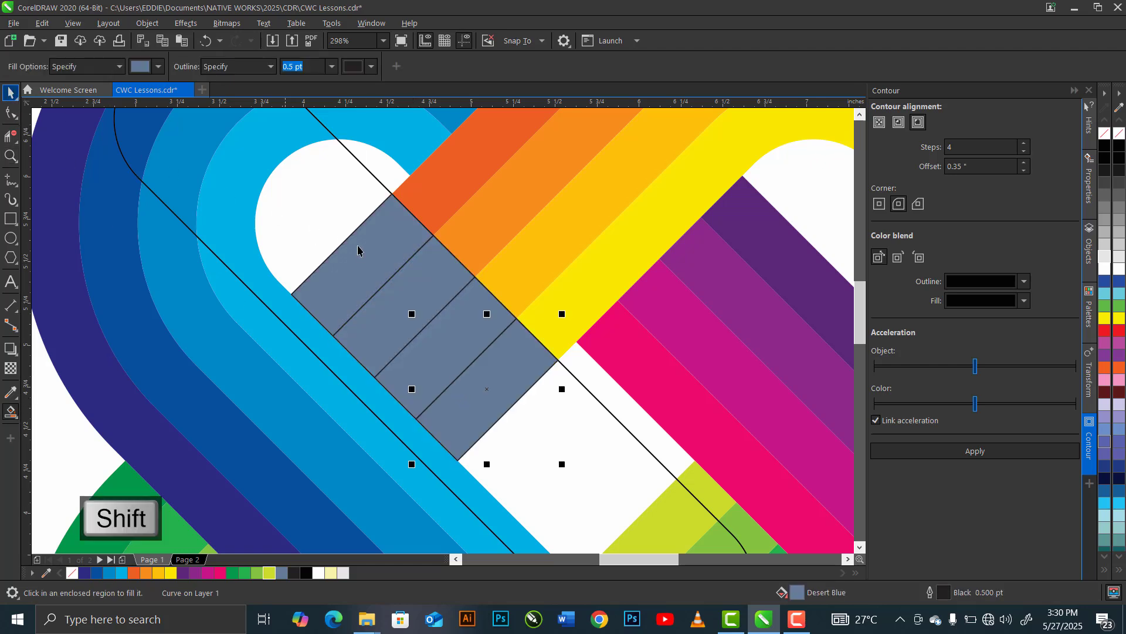
left_click(411, 367, "shift")
left_click(375, 328, "shift")
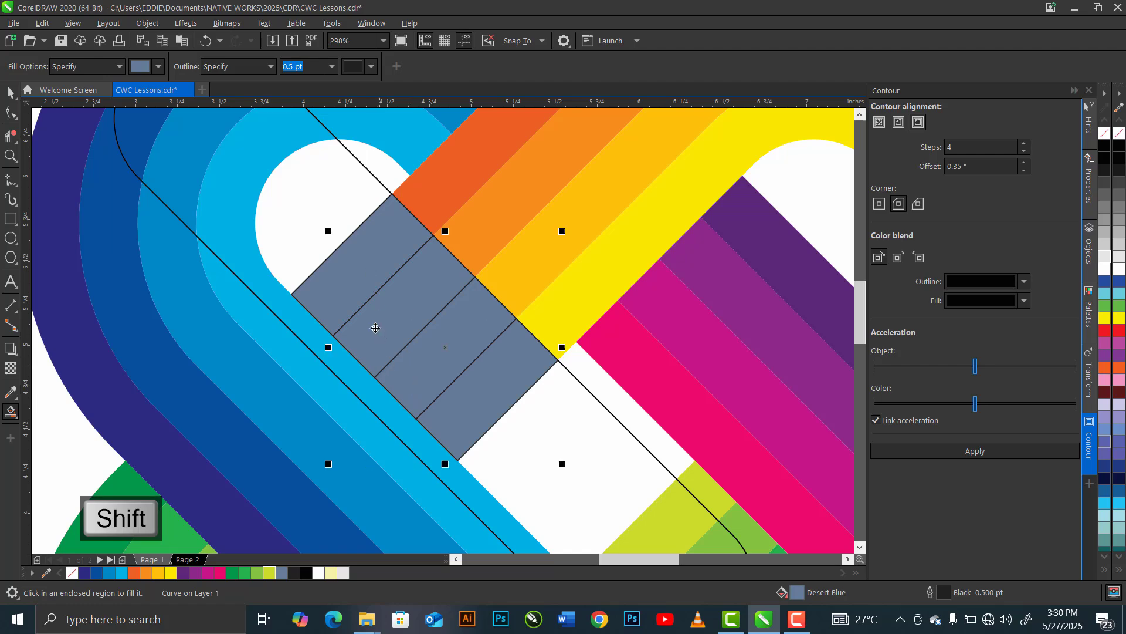
left_click(337, 300, "shift")
key("space")
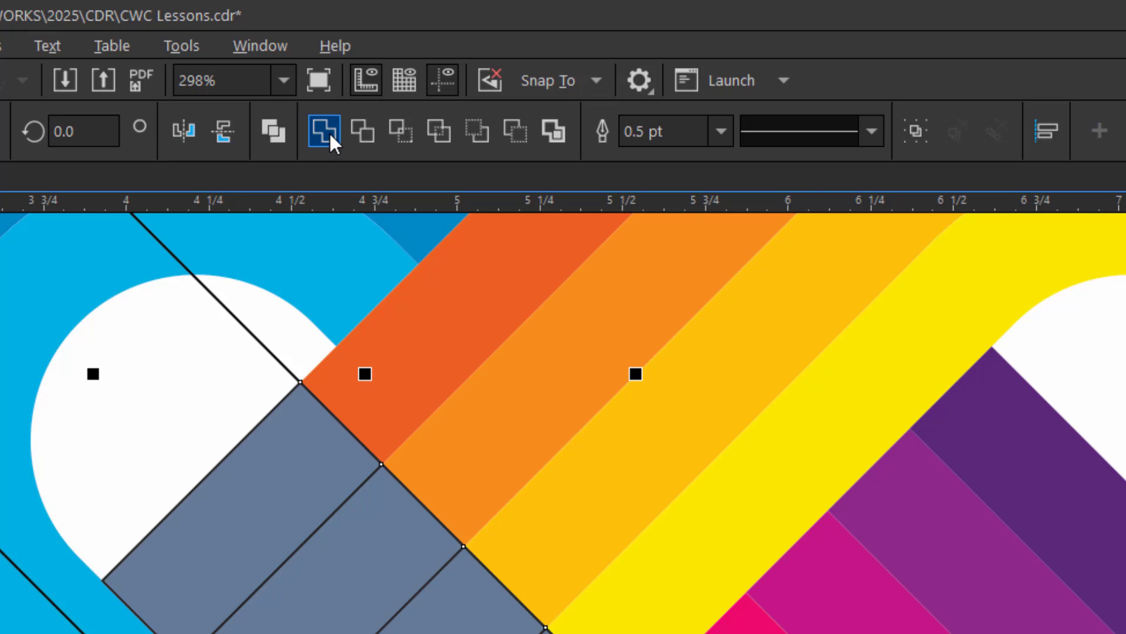
left_click(325, 131)
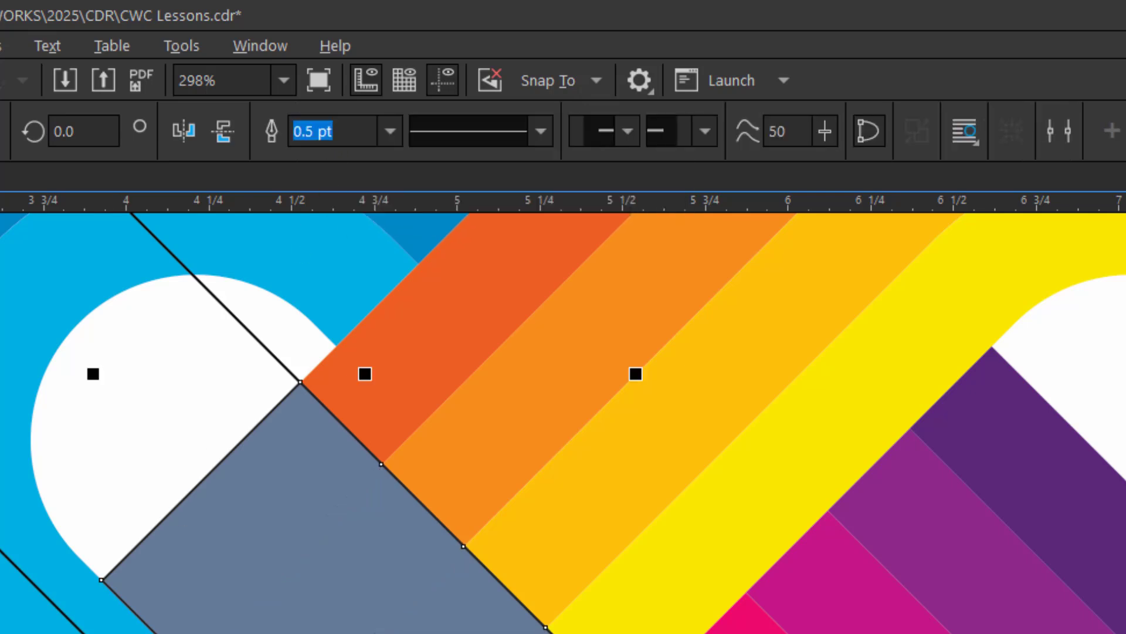
- Move the rotated rounded rectangle onto the upper part of the green loop so it crosses the green strips beside the dark blue band
key("z")
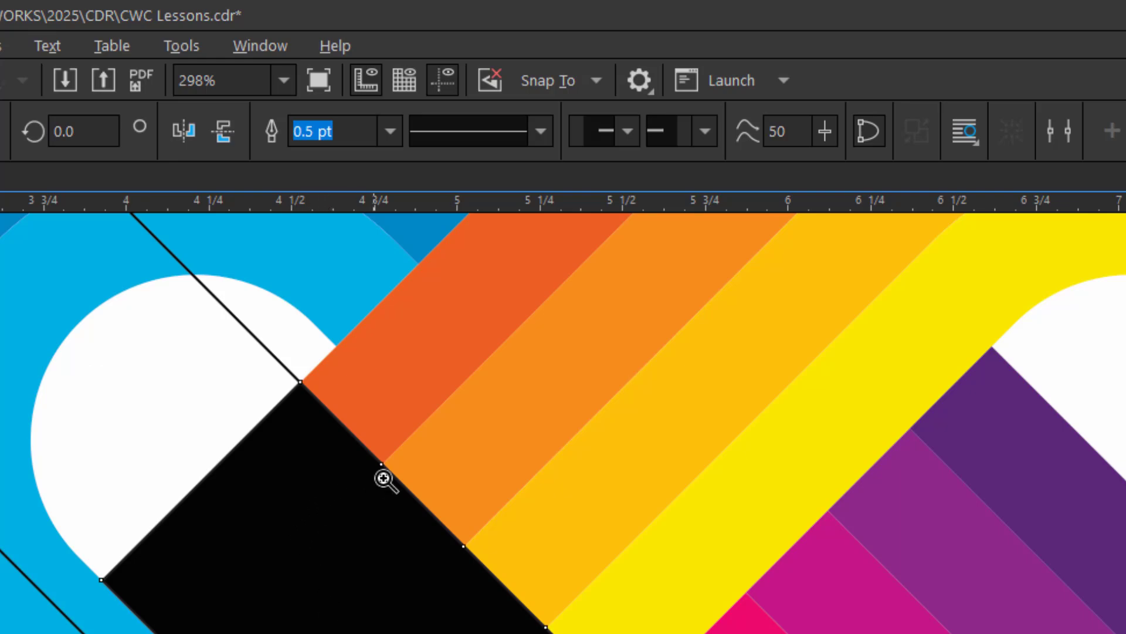
right_click(364, 485)
left_click_drag(94, 391, 426, 631)
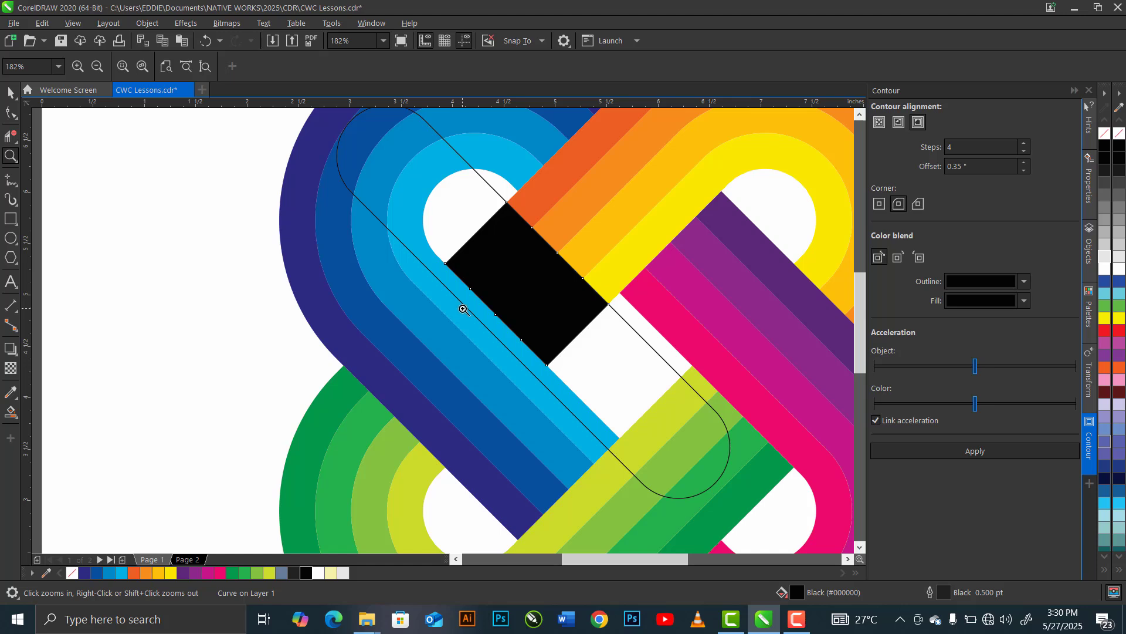
key("space")
left_click(360, 176)
left_click_drag(533, 302, 393, 423)
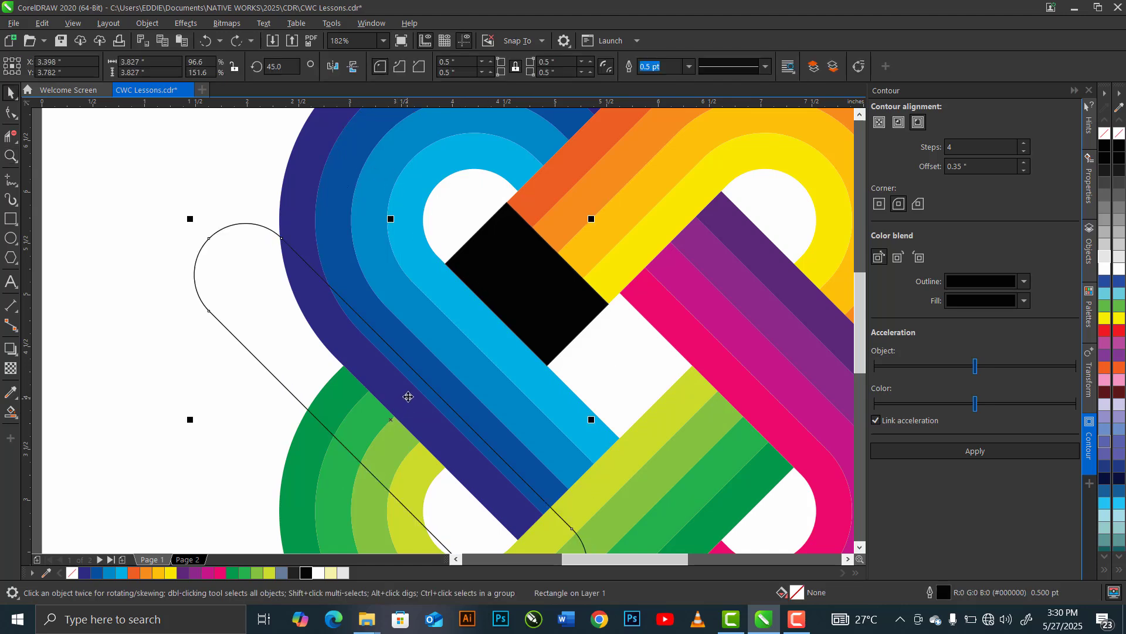
- Use Smart Fill with Desert Blue on the four green strip sections enclosed by the rounded rectangle and delete the rectangle
left_click(7, 415)
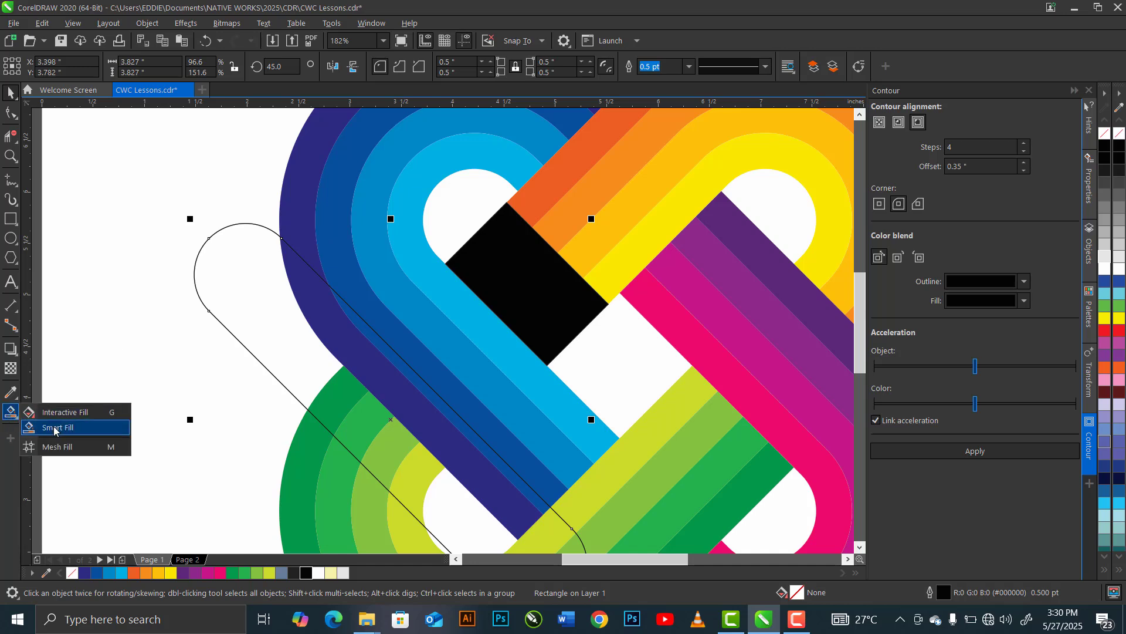
left_click(65, 429)
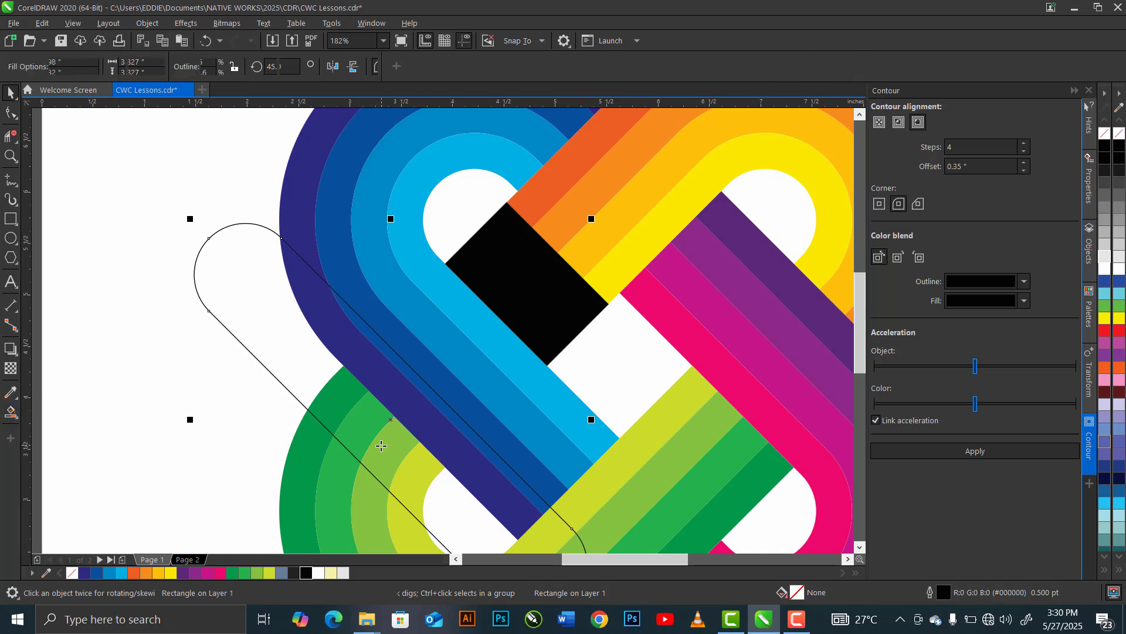
left_click(412, 474)
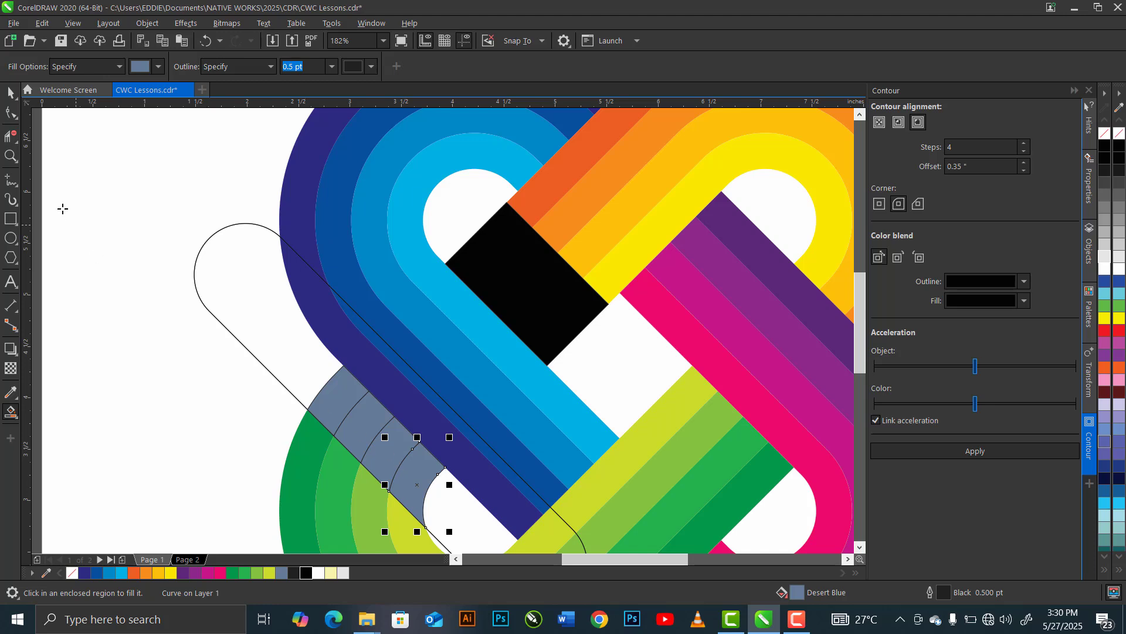
left_click(245, 316)
key("Delete")
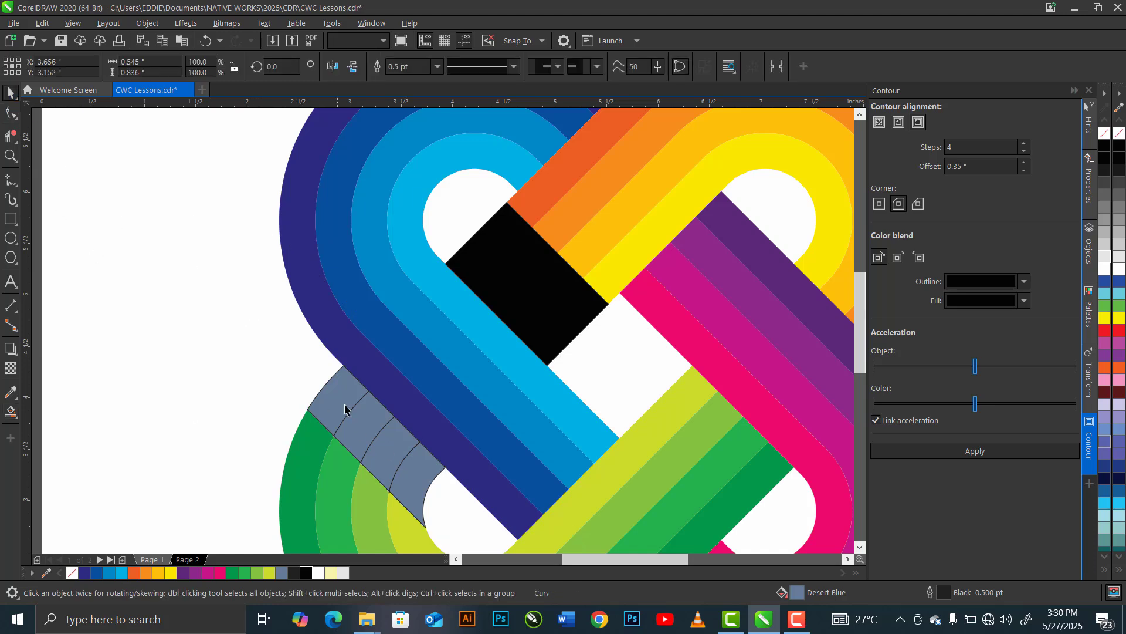
- Select the four Desert Blue sections on the green loop, weld them into one shape and fill it black
key("space")
left_click(339, 404)
left_click(387, 426, "shift")
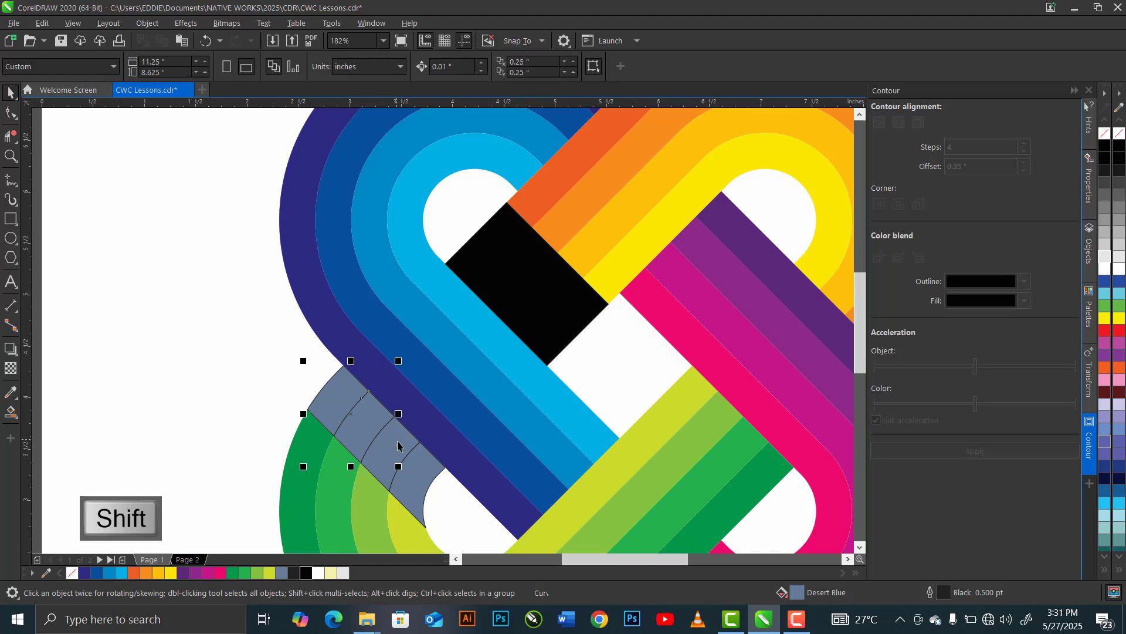
left_click(404, 450, "shift")
left_click(420, 478, "shift")
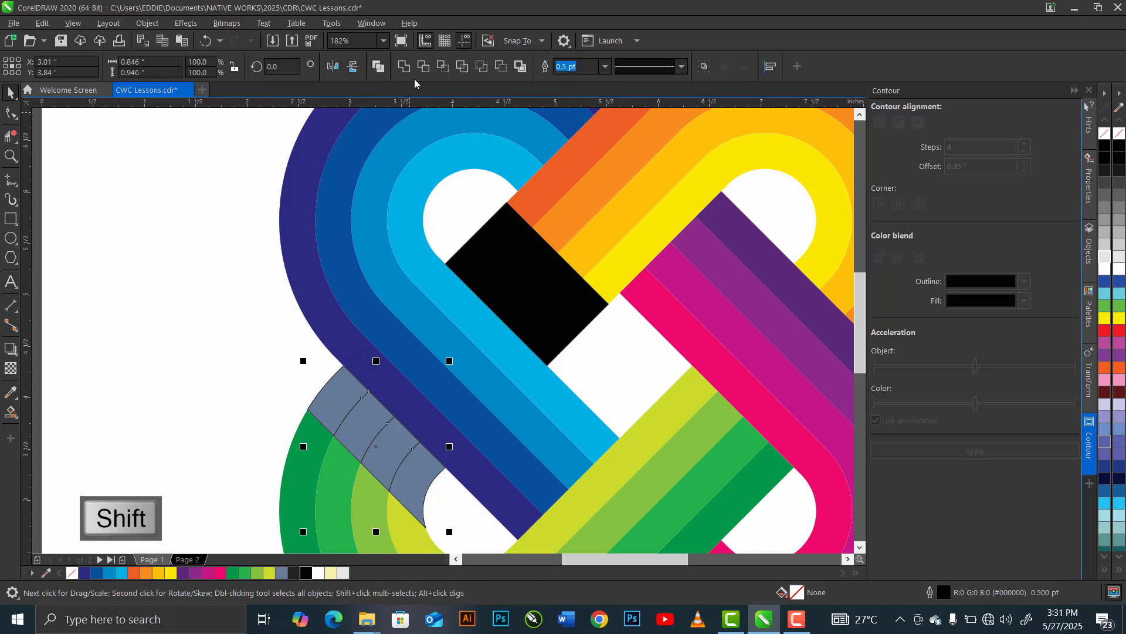
left_click(404, 67)
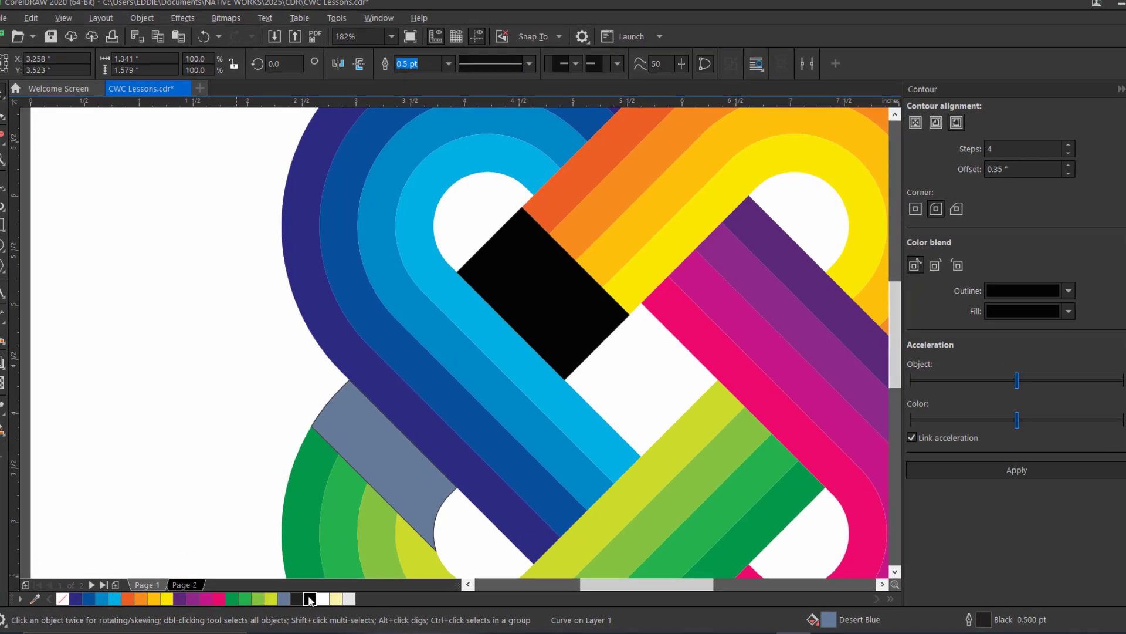
left_click(305, 574)
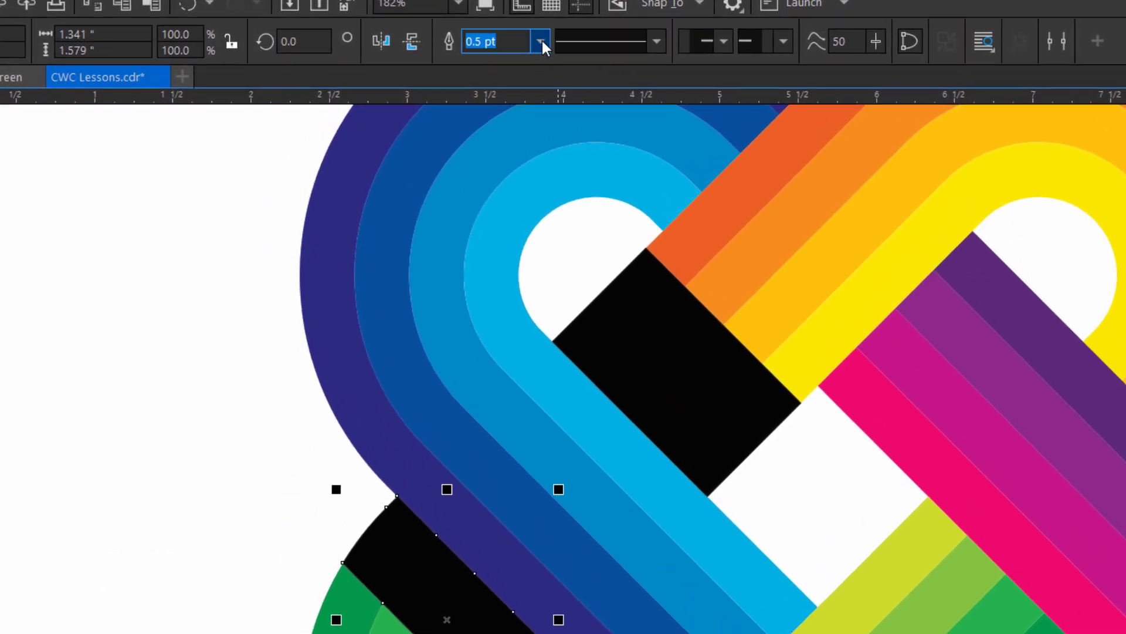
- Set the outline width of both black shapes, on the green loop and on the orange-yellow band, to None
left_click(540, 41)
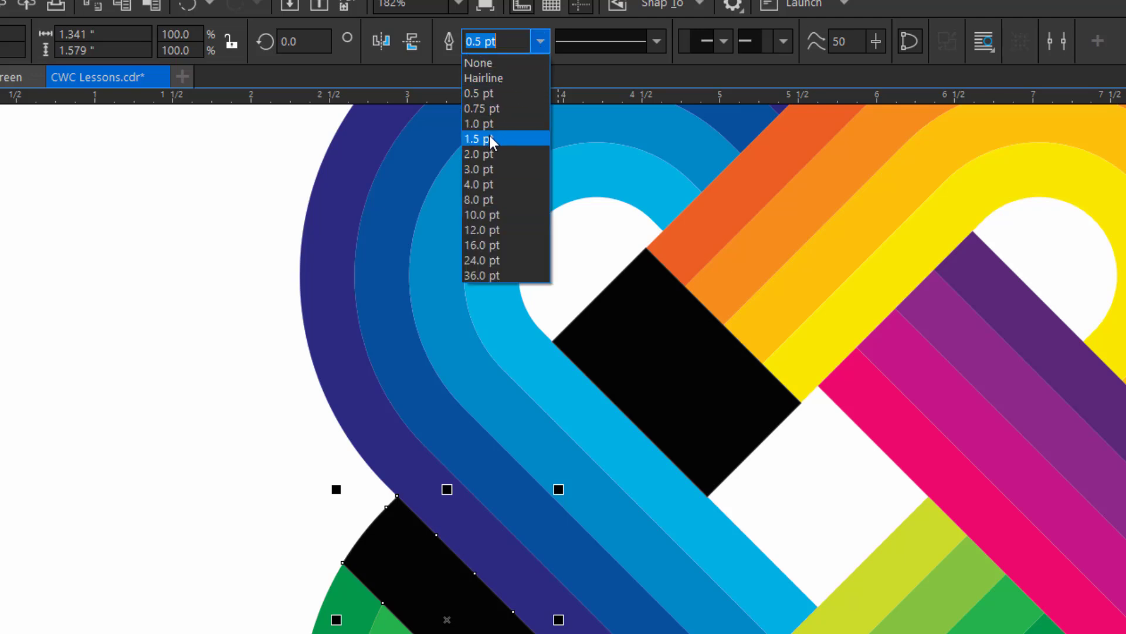
left_click(496, 63)
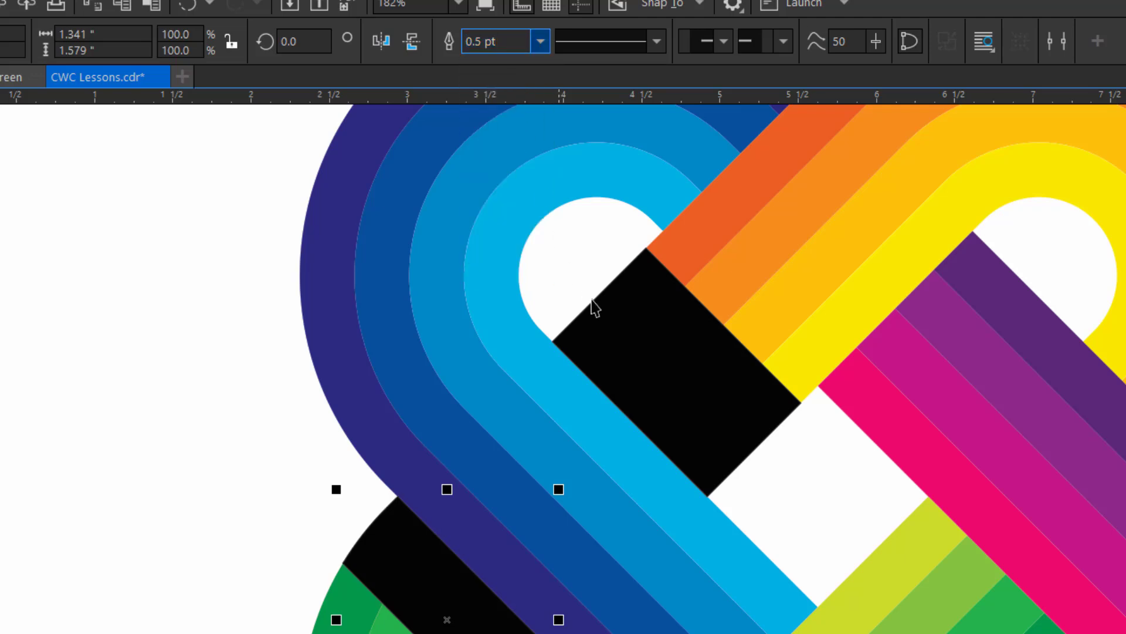
left_click(618, 333)
left_click(540, 41)
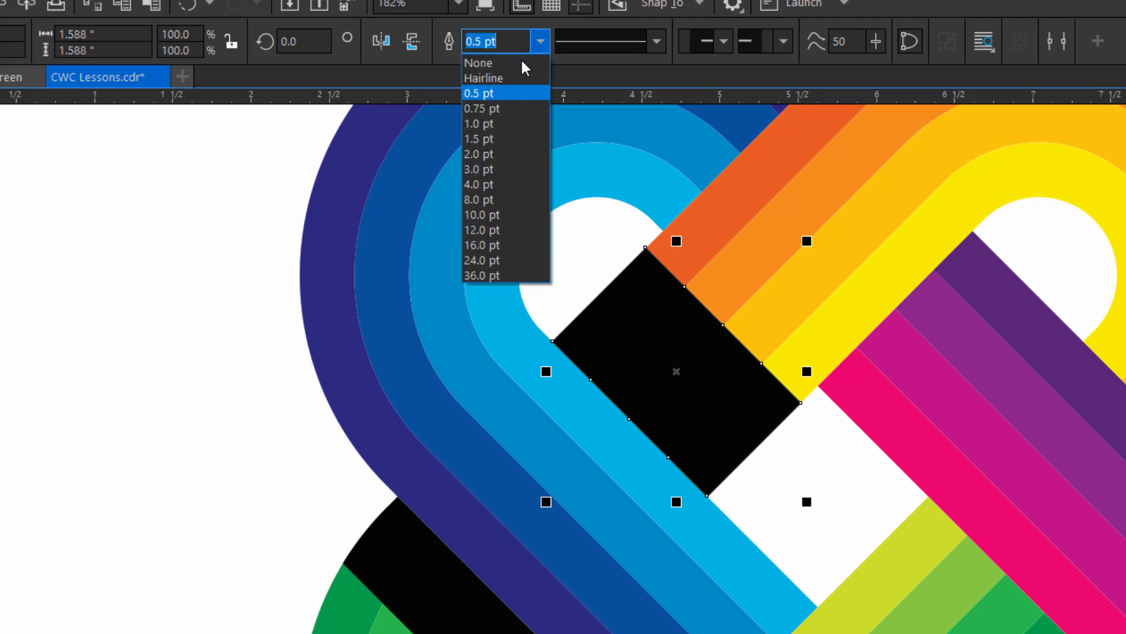
left_click(515, 65)
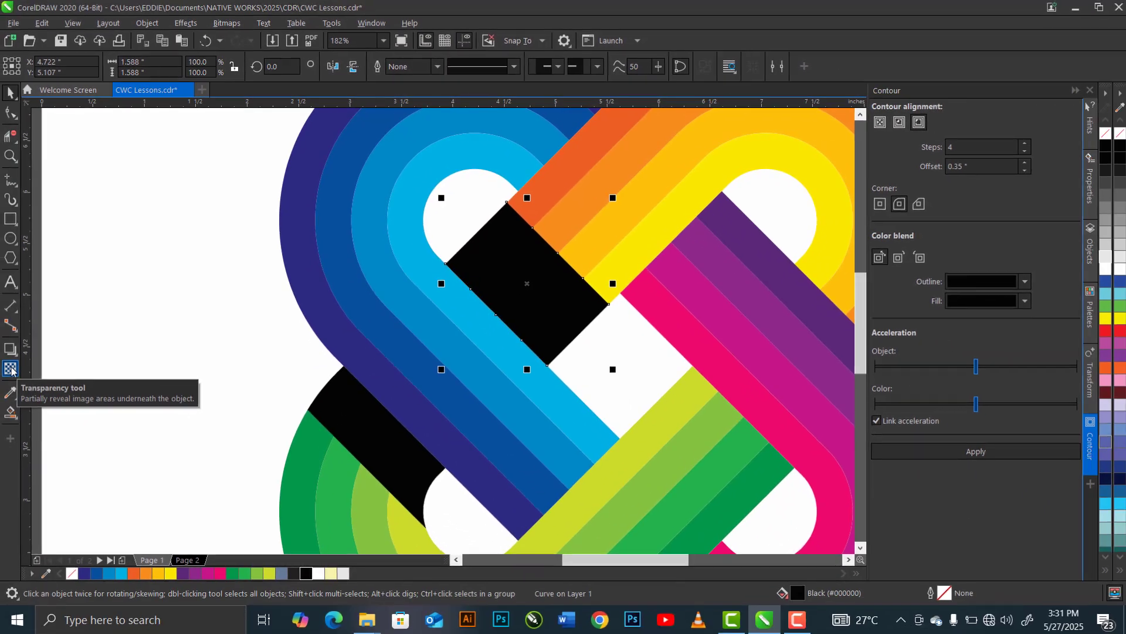
- Apply a fountain transparency to the black shape on the orange-yellow band, fading diagonally away from the light blue strip
left_click(10, 368)
left_click_drag(493, 311, 532, 265)
left_click_drag(486, 312, 478, 321)
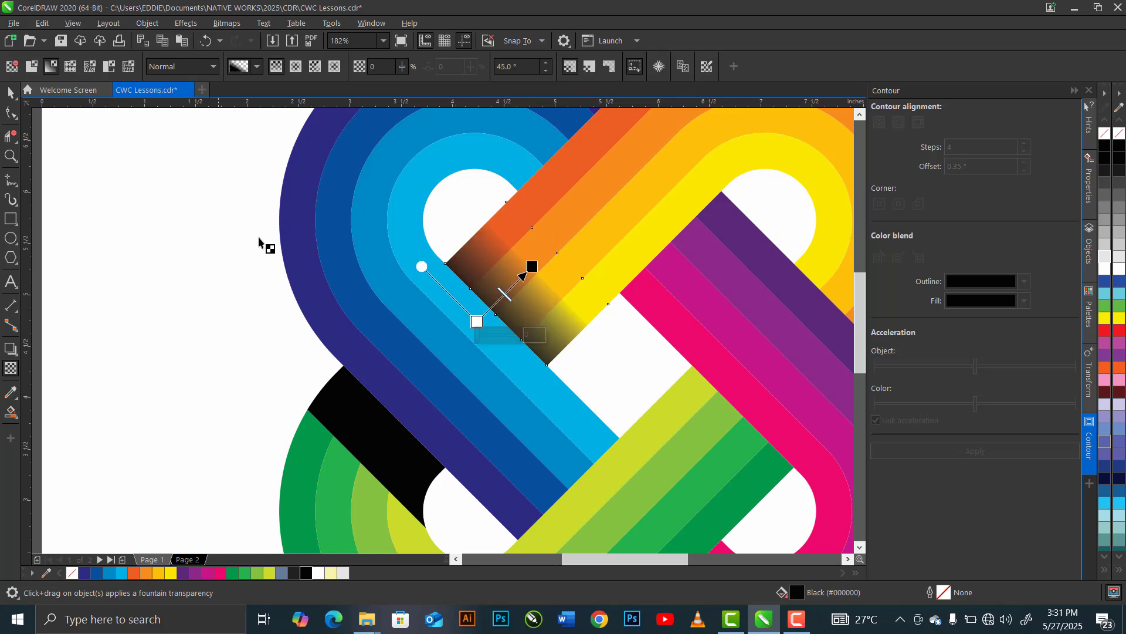
- Apply a fountain transparency to the black shape on the green loop, fading diagonally away from the dark blue band
left_click(375, 444)
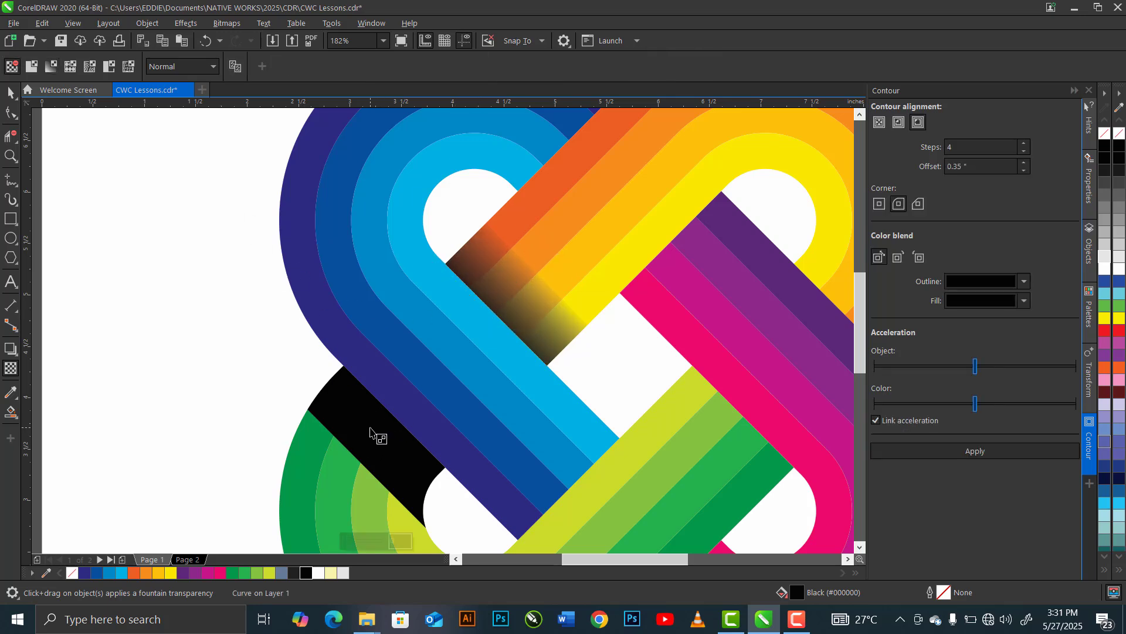
left_click_drag(414, 401, 370, 445)
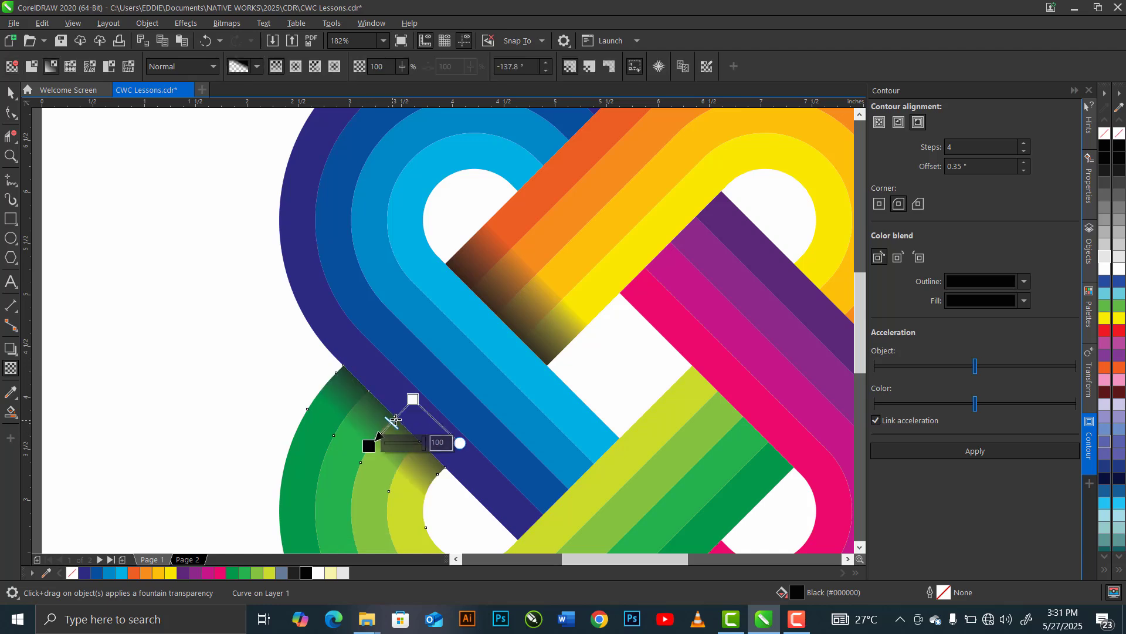
left_click_drag(414, 399, 408, 404)
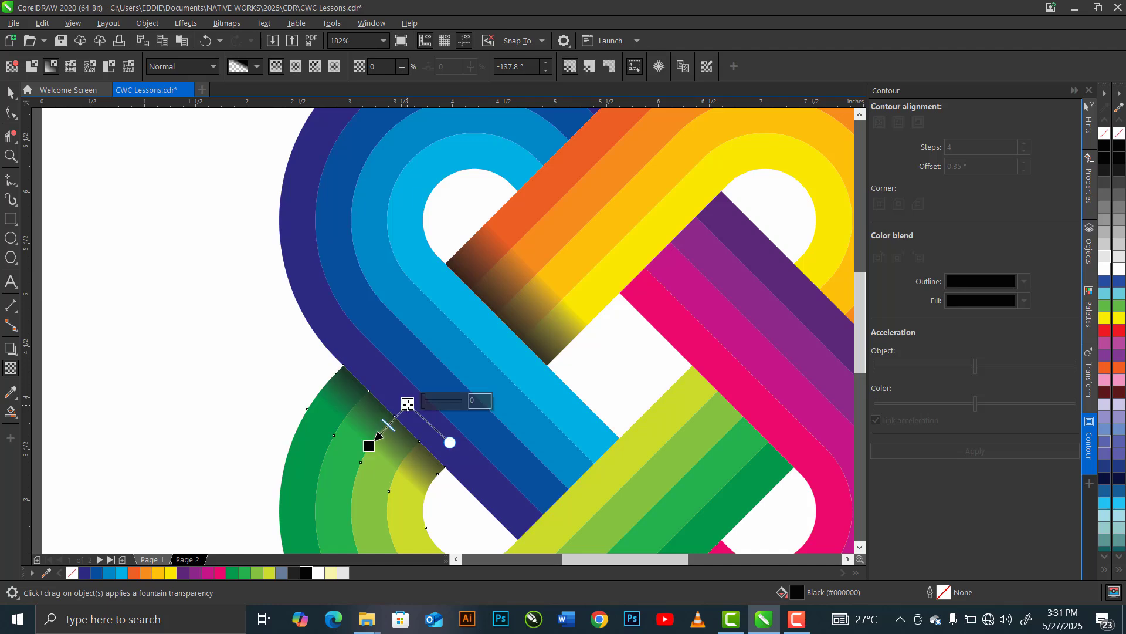
- Move the rotation centres of the orange-band and green-loop shadows to each shadow's upper corner along the blue loop's edge
left_click(10, 93)
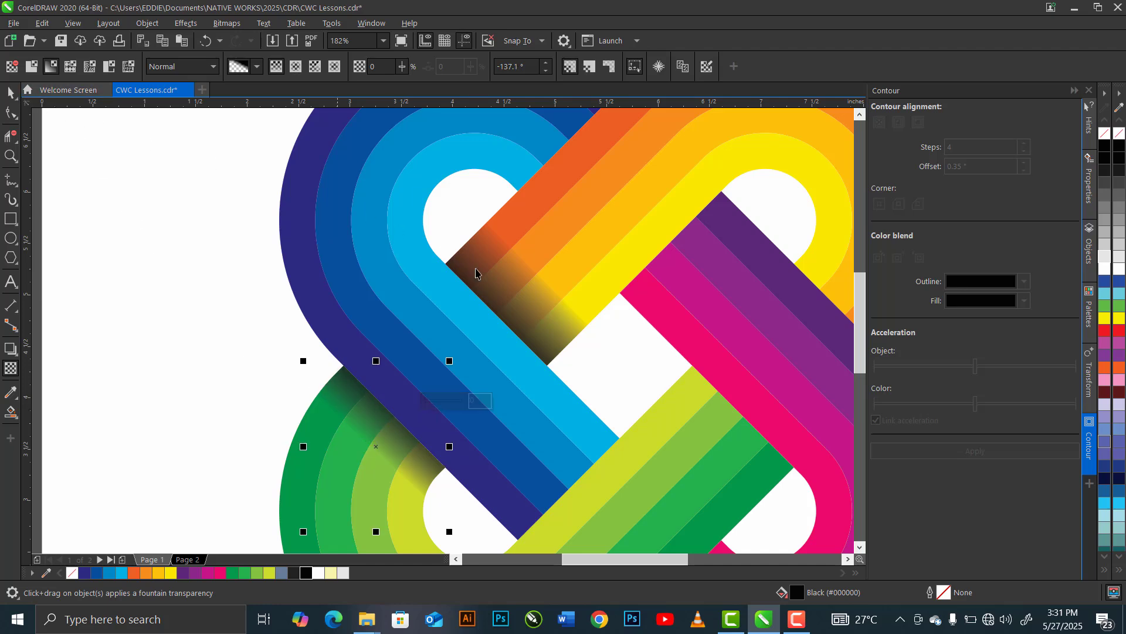
key("space")
left_click(522, 322)
left_click(529, 310)
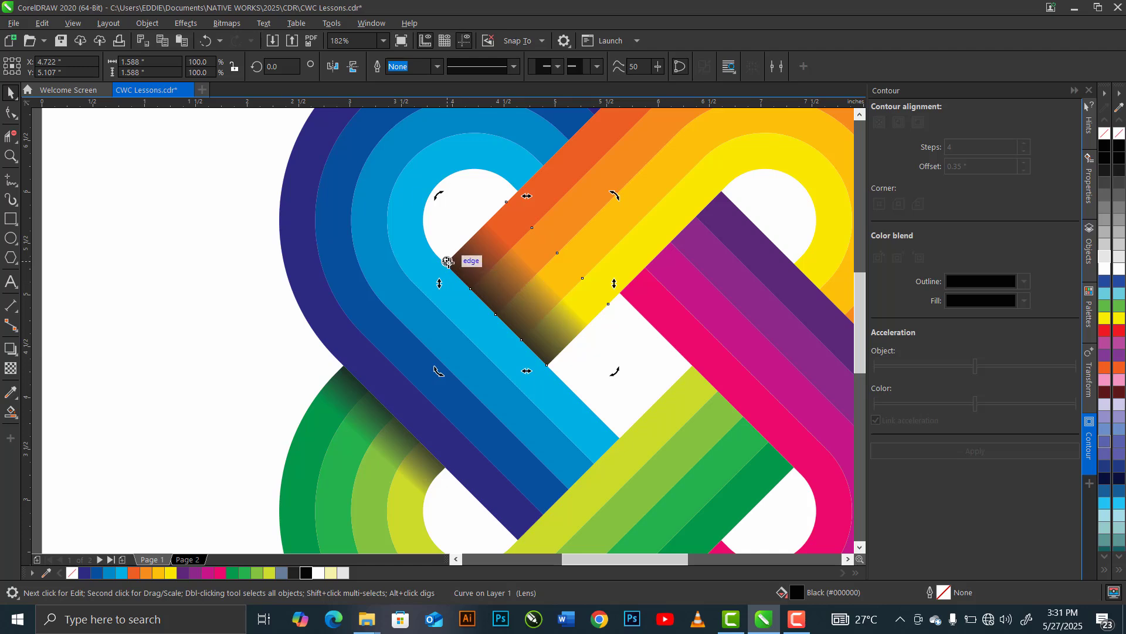
left_click_drag(448, 262, 446, 263)
left_click(369, 418)
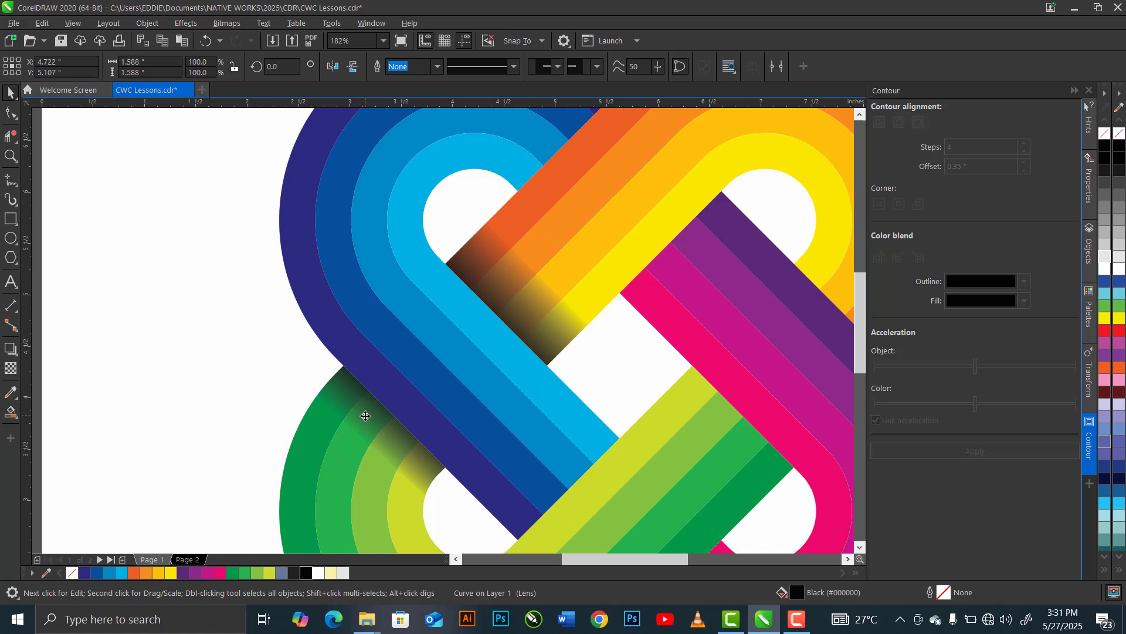
left_click(371, 421)
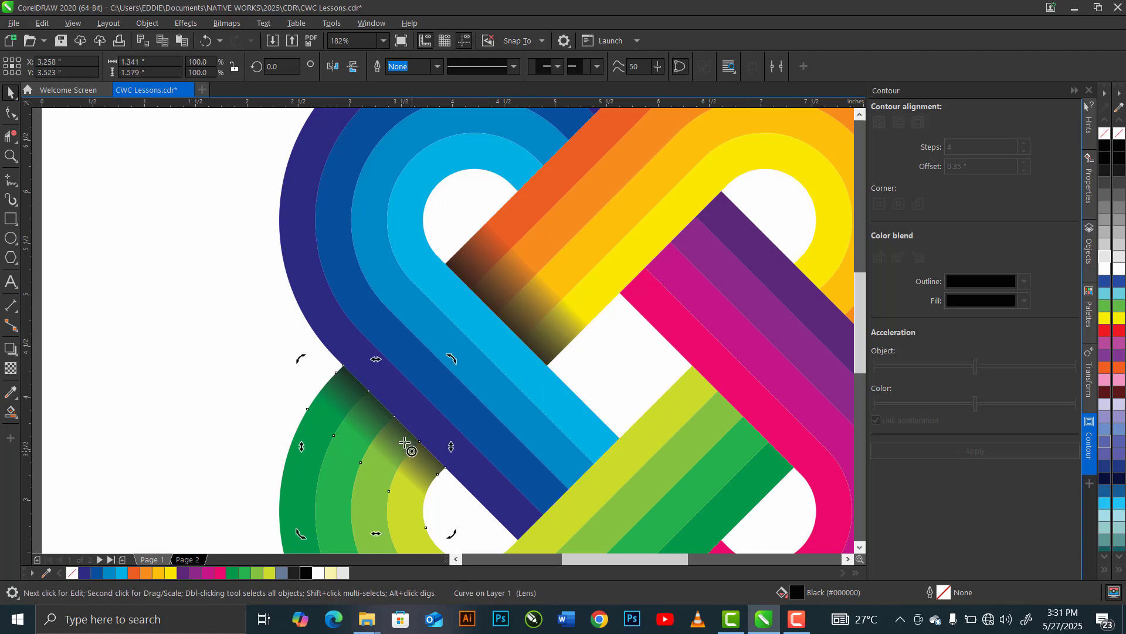
mouse_move(404, 443)
left_mouse_down()
mouse_move(364, 372)
mouse_move(344, 365)
left_mouse_up()
- Duplicate the orange-yellow band's shadow and snap the copy's rotation-centre corner to the purple strip's upper corner beside the yellow strip
left_click(472, 276)
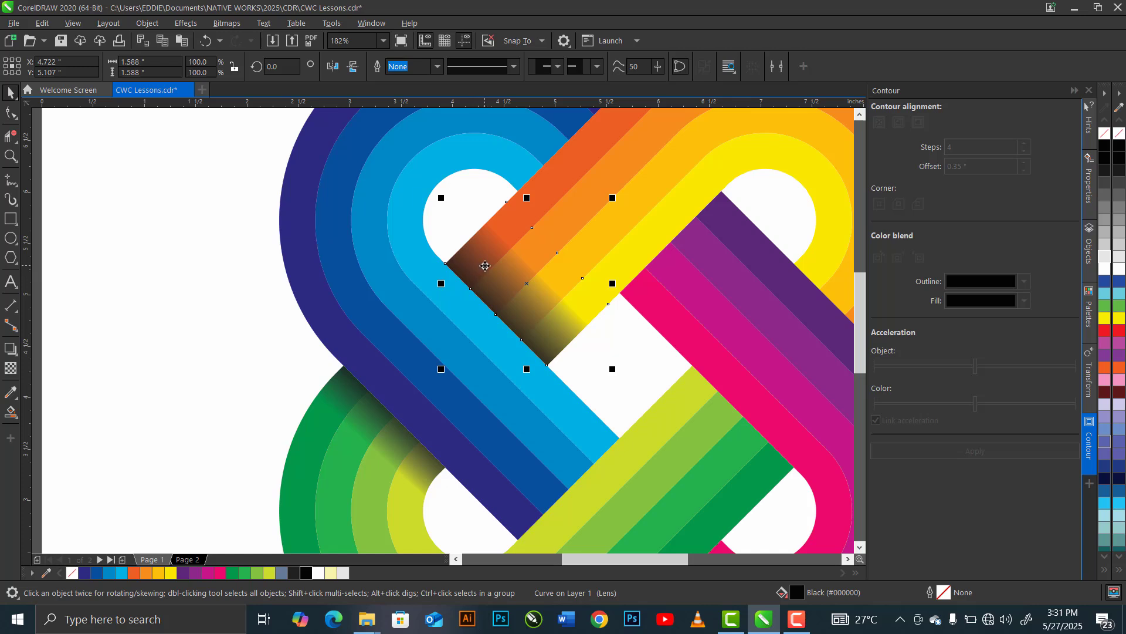
key("ctrl+c")
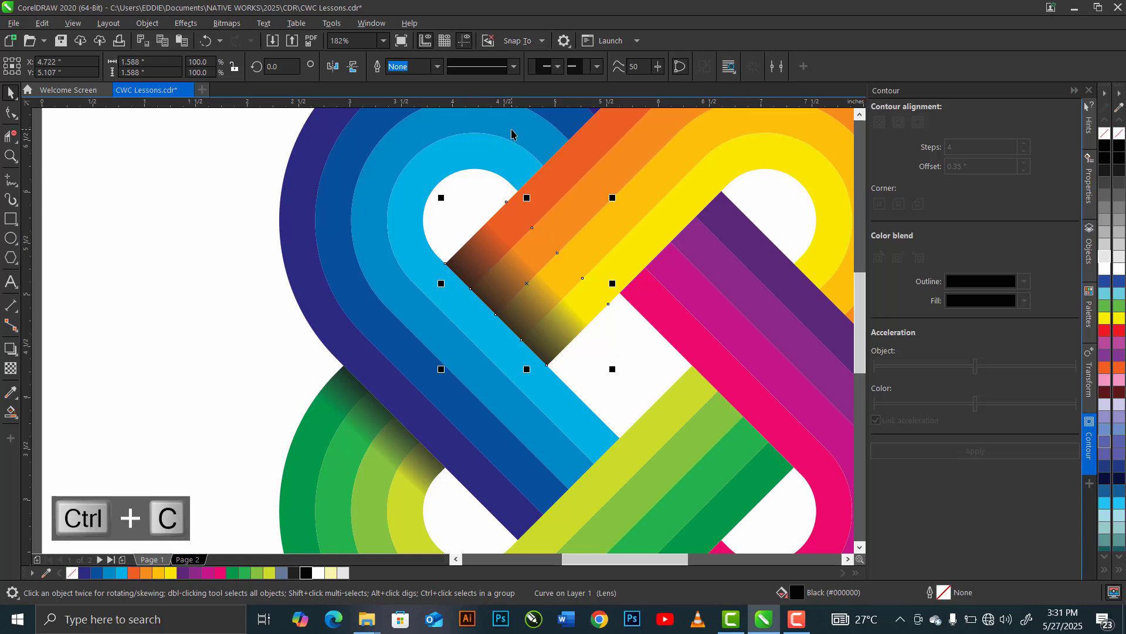
key("ctrl+v")
left_click(491, 288)
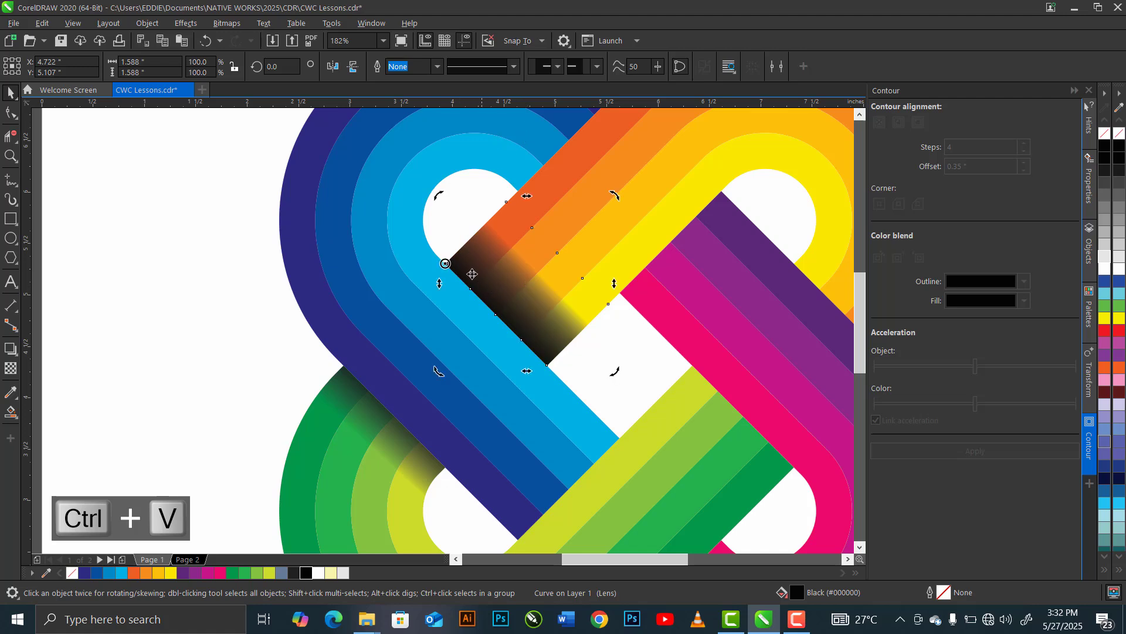
left_click(465, 272)
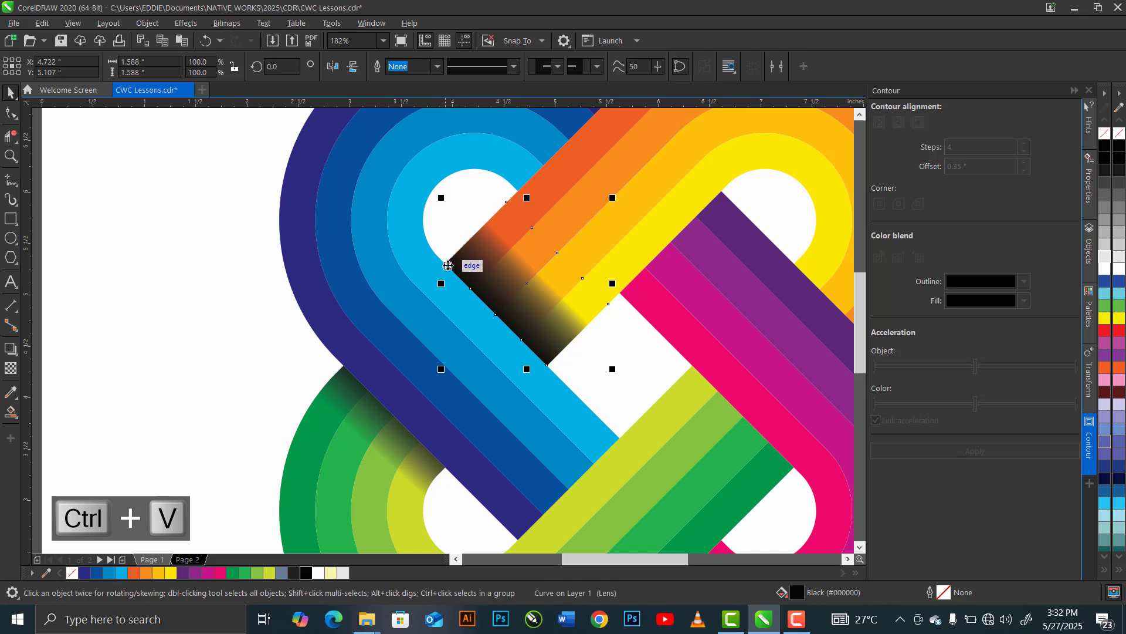
left_click_drag(462, 265, 722, 194)
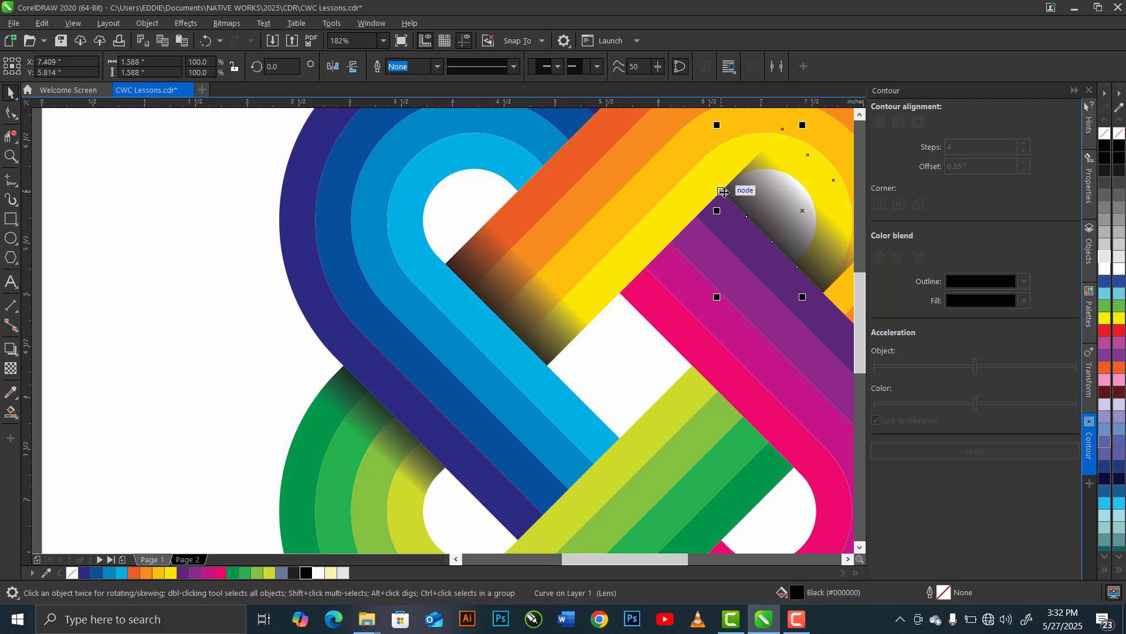
- Rotate the copied shadow to 270 degrees about its corner so it lies across the purple-pink band along the yellow strip
left_click(808, 236)
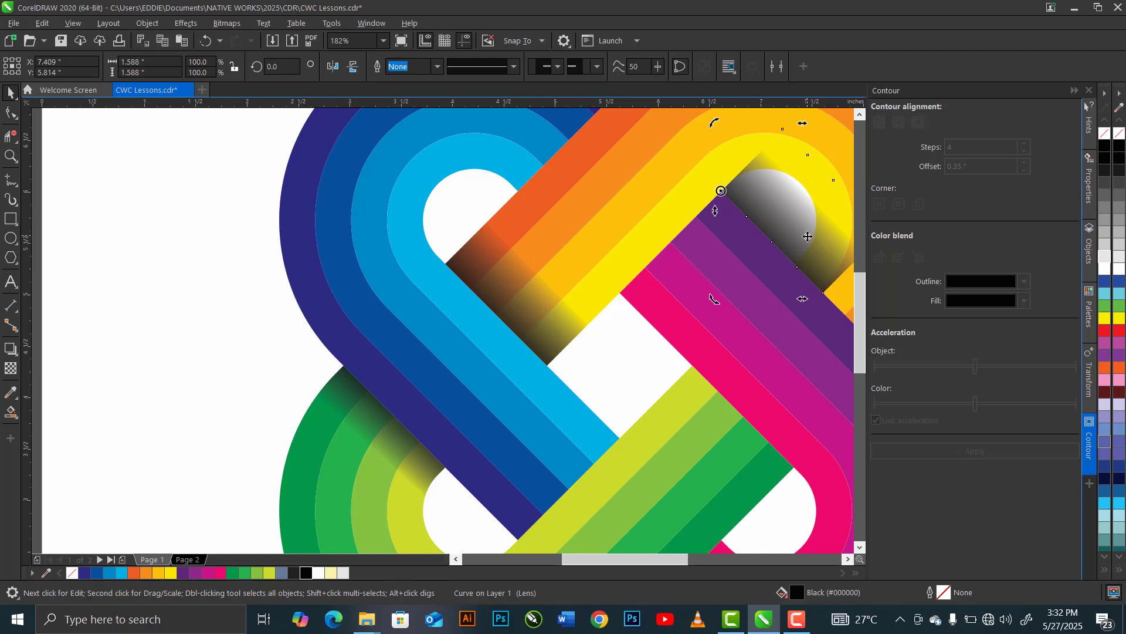
left_click_drag(716, 299, 377, 290)
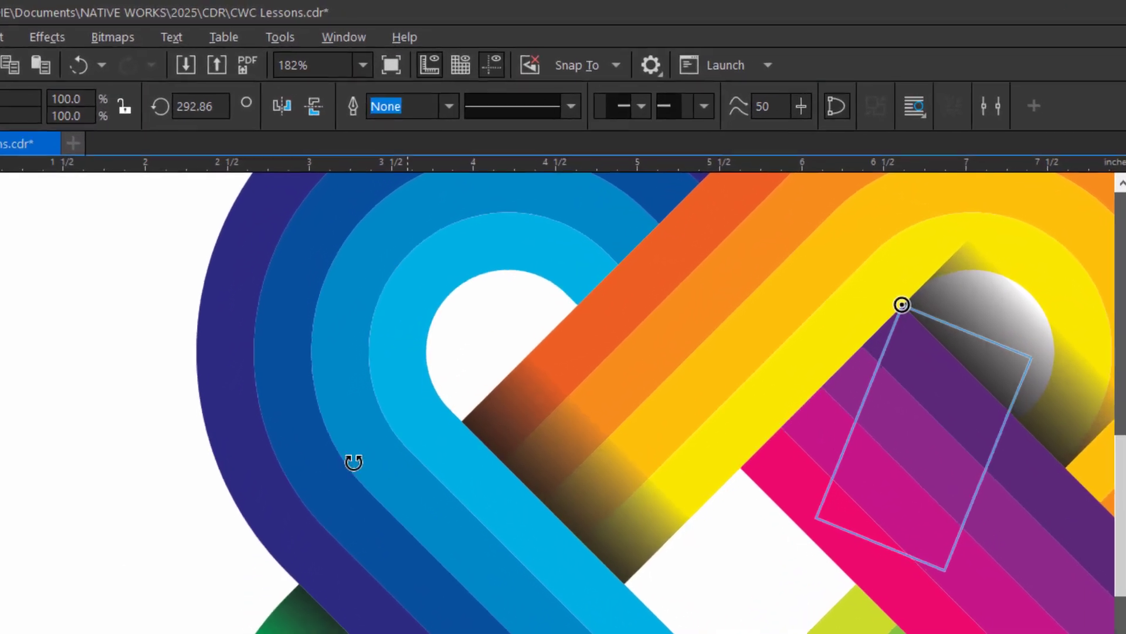
left_click_drag(353, 462, 267, 417)
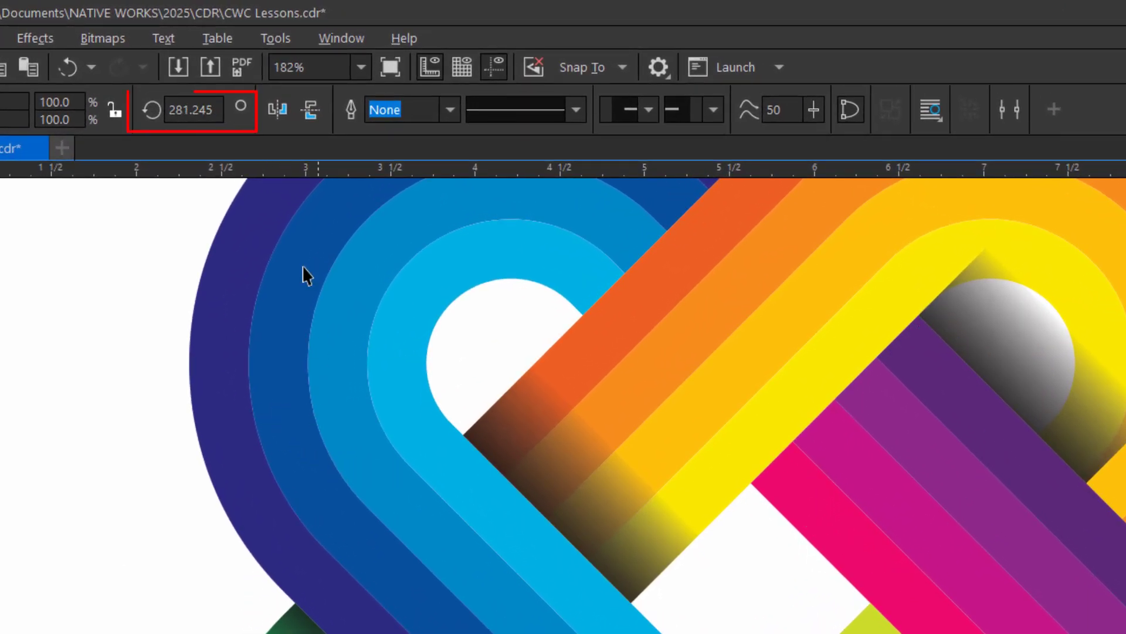
left_click_drag(216, 109, 124, 111)
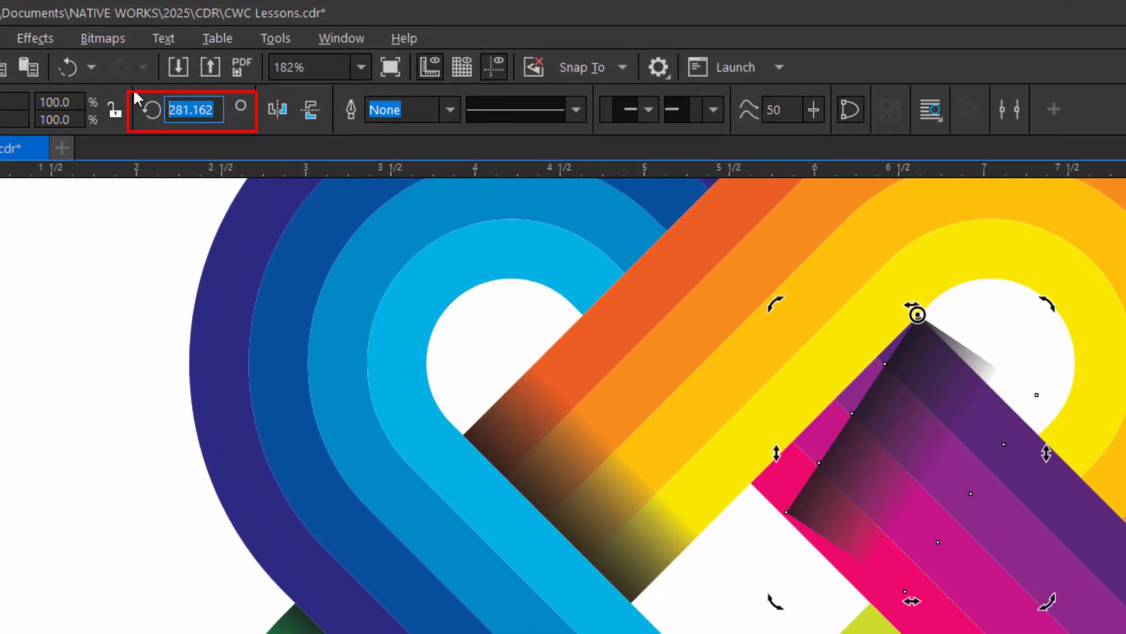
type("270")
key("Return")
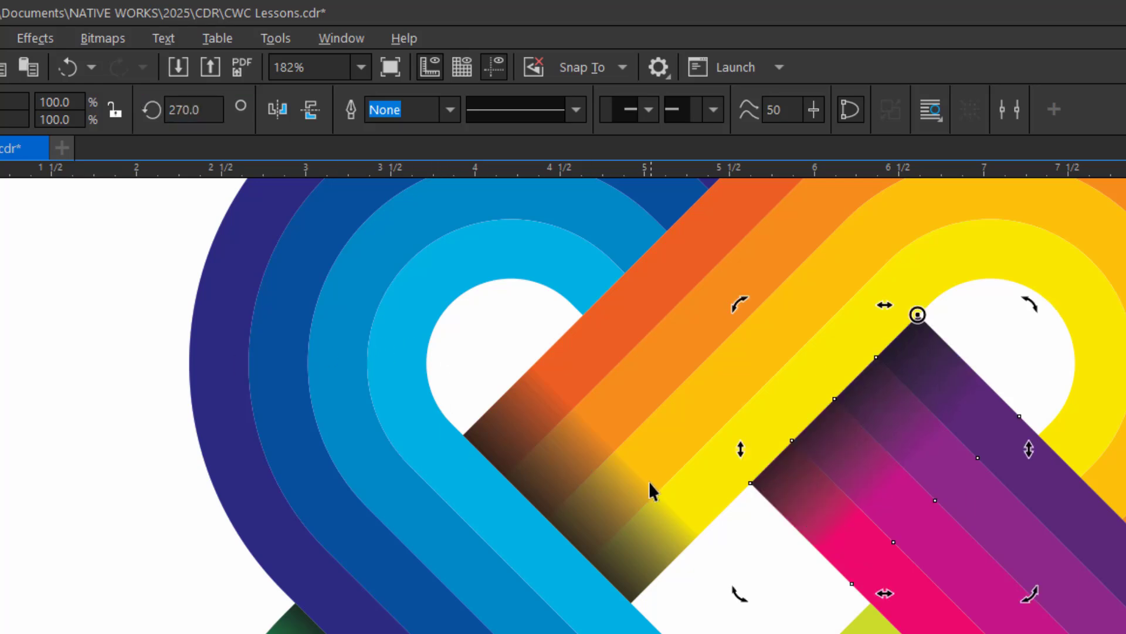
- Paste another copy of the orange-yellow band's shadow and move its corner to where the outer green strip meets the pink strip
left_click(564, 514)
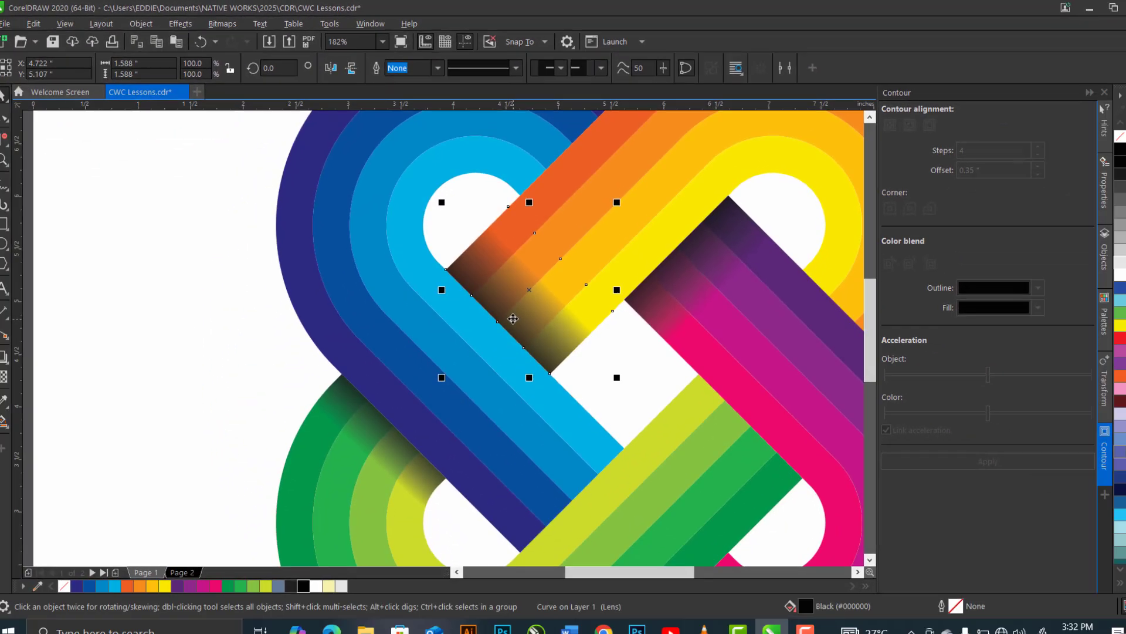
key("ctrl+v")
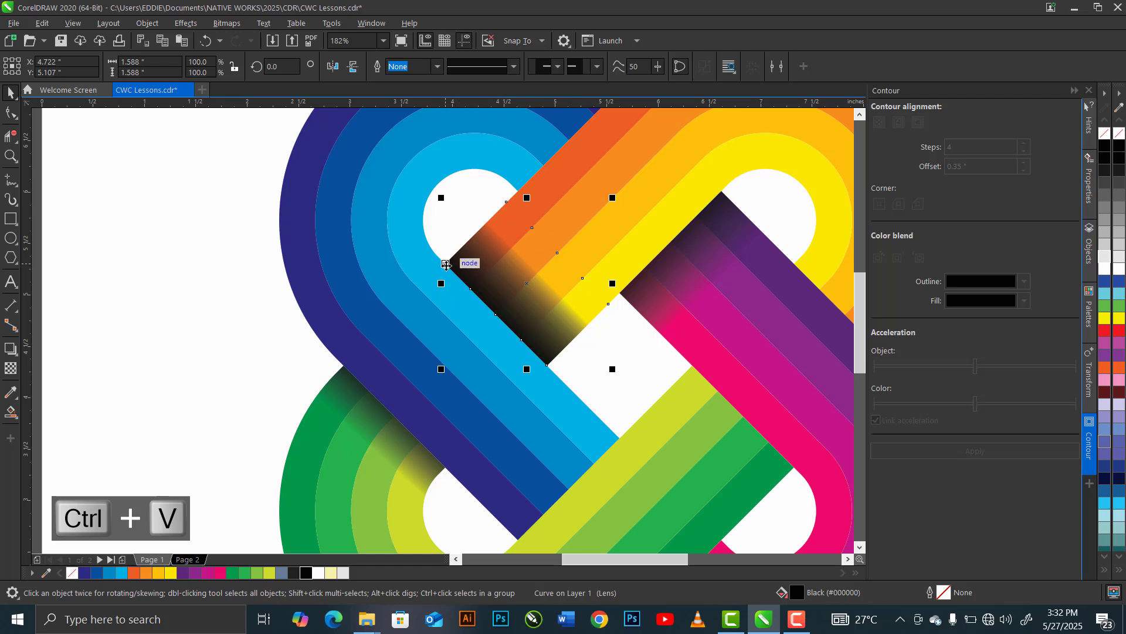
left_click_drag(445, 264, 795, 467)
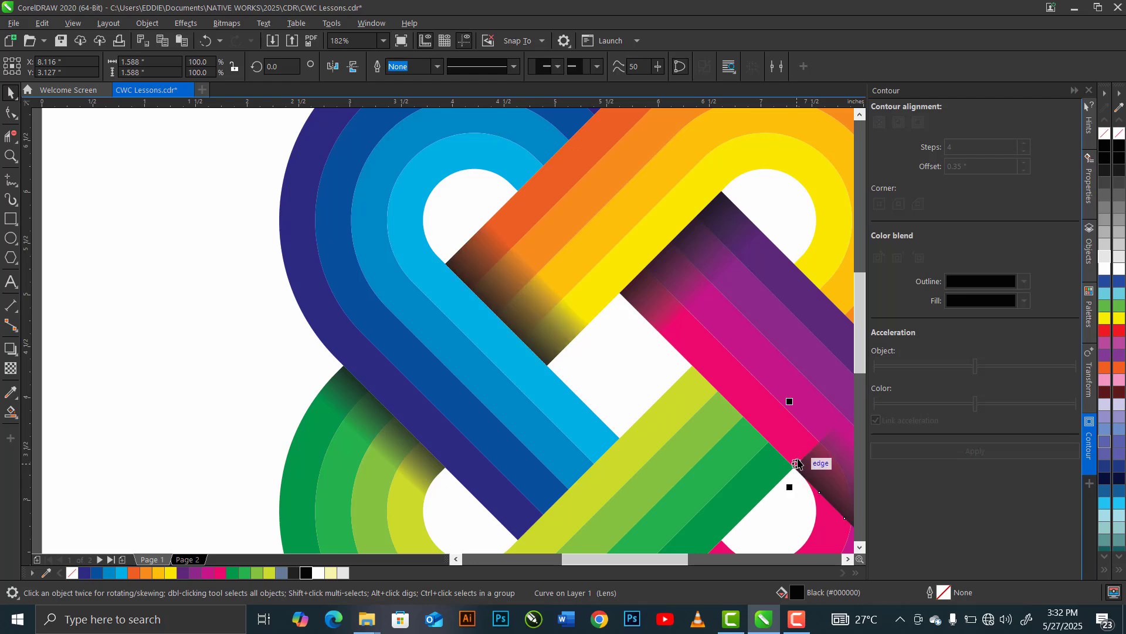
- Rotate the copied shadow to 180 degrees about its corner so it lies across the green band along the pink strip
left_click_drag(279, 67, 247, 62)
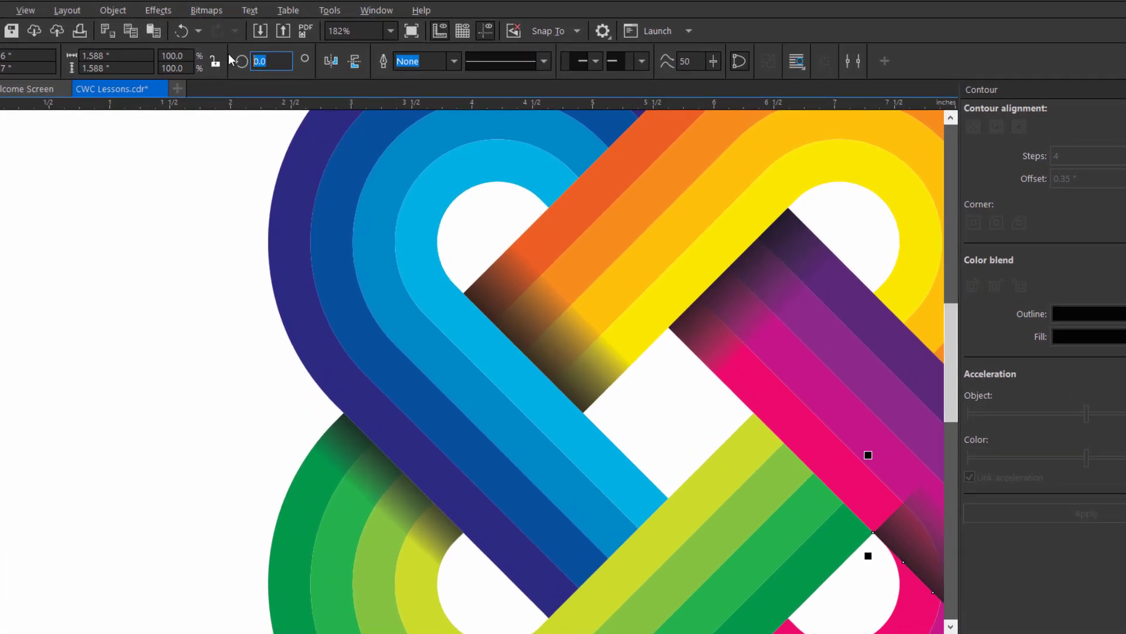
type("180")
key("Return")
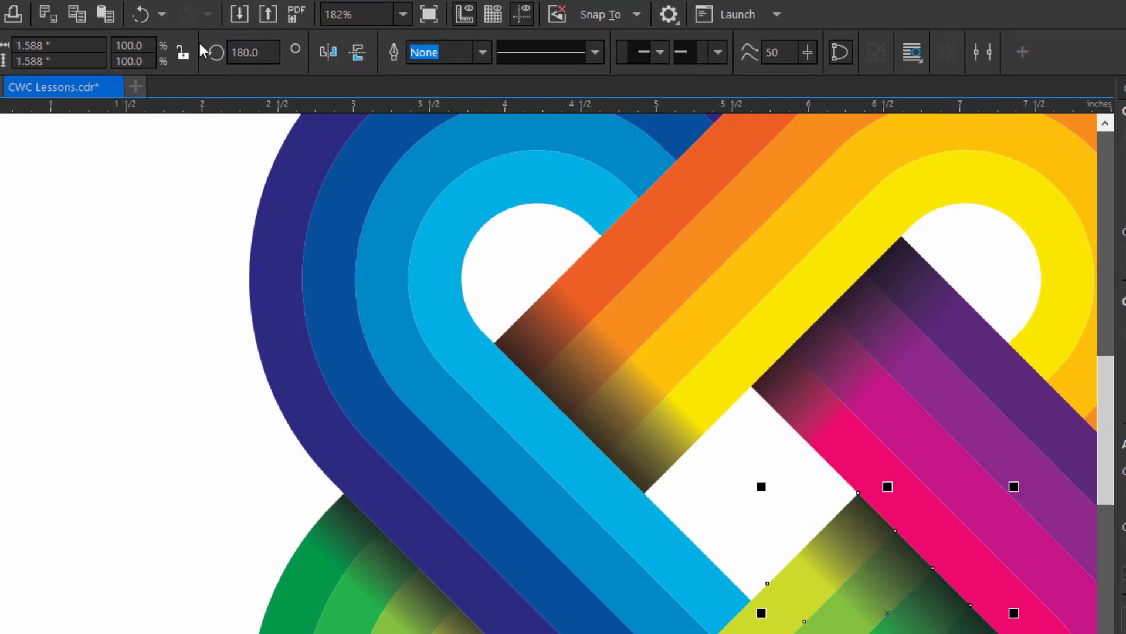
- Paste another band shadow, snap its corner where the dark blue strip meets the yellow-green strip, and rotate it to 90 degrees across the blue band
key("ctrl+v")
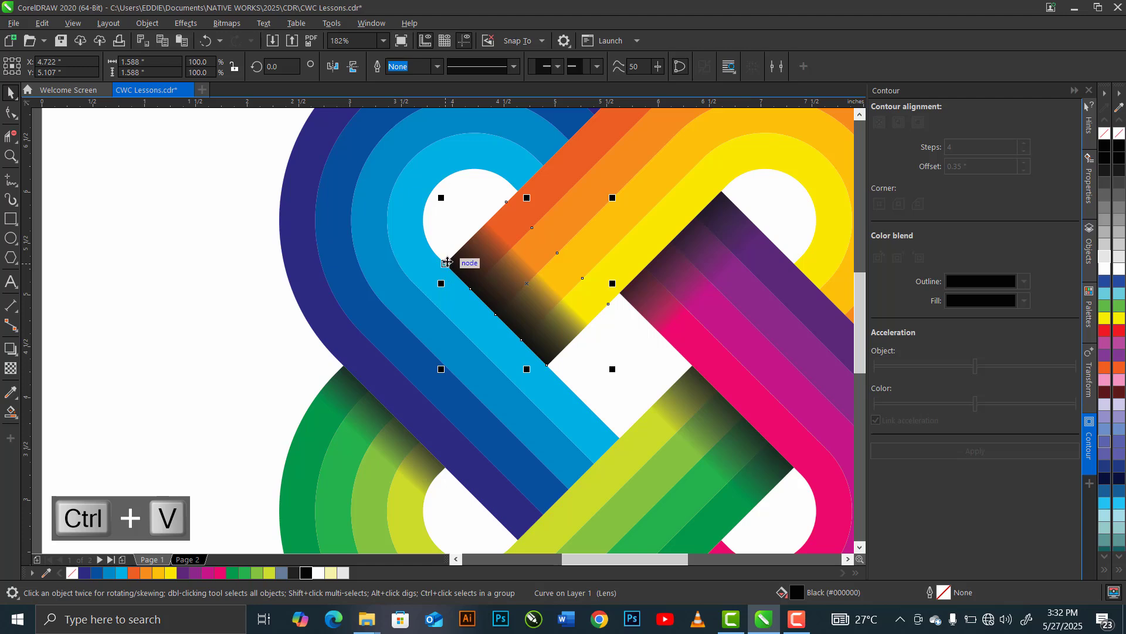
left_click_drag(446, 262, 519, 545)
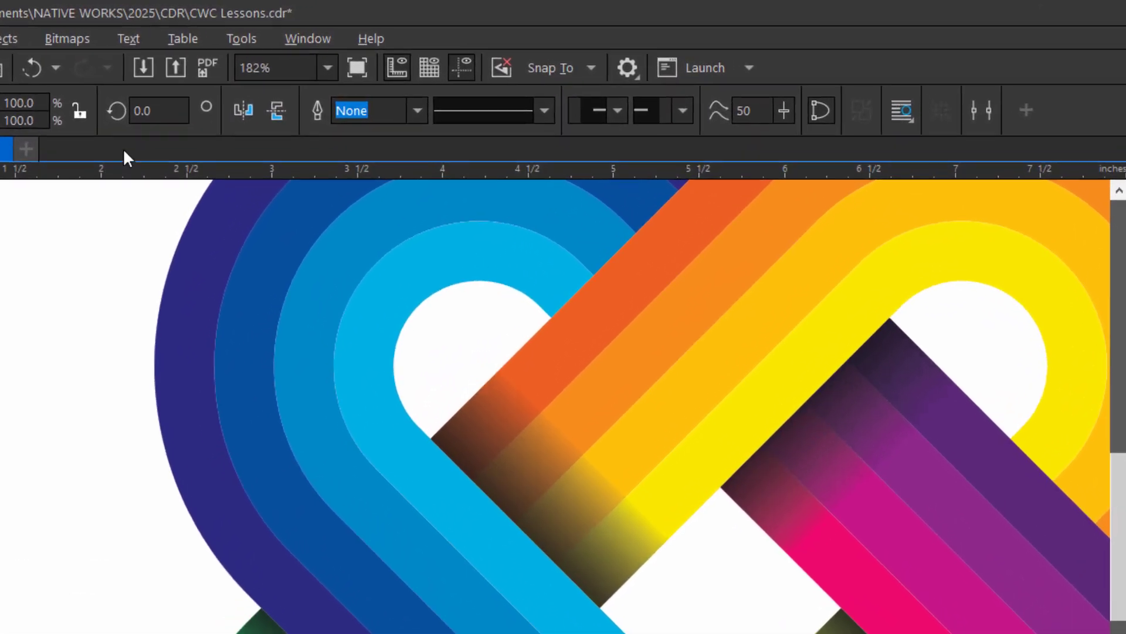
left_click(153, 110)
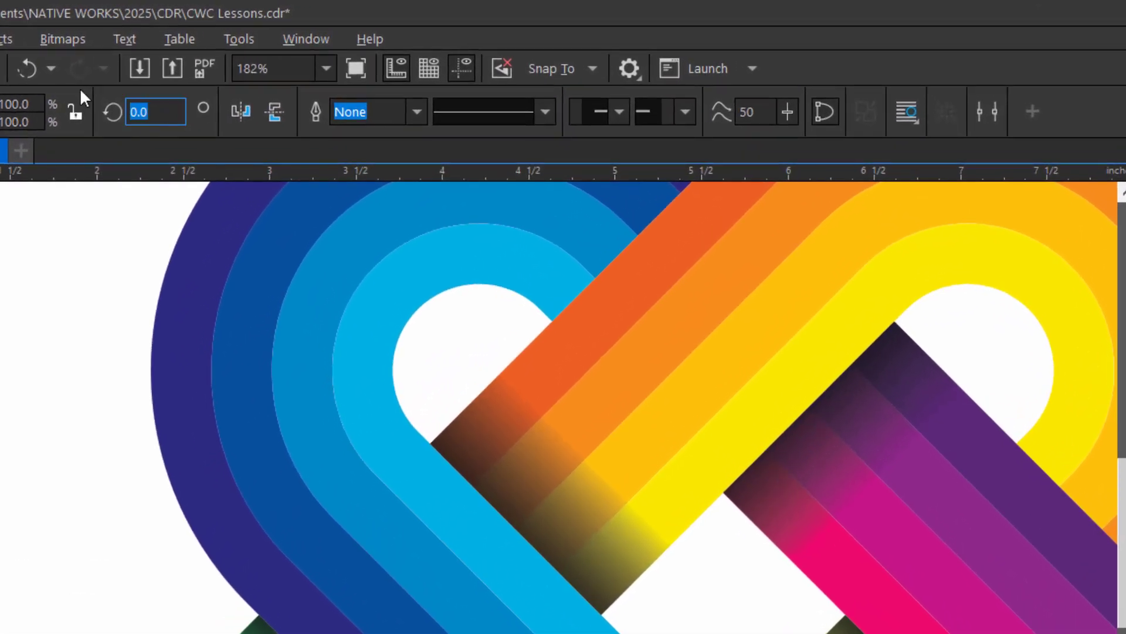
type("90")
key("Return")
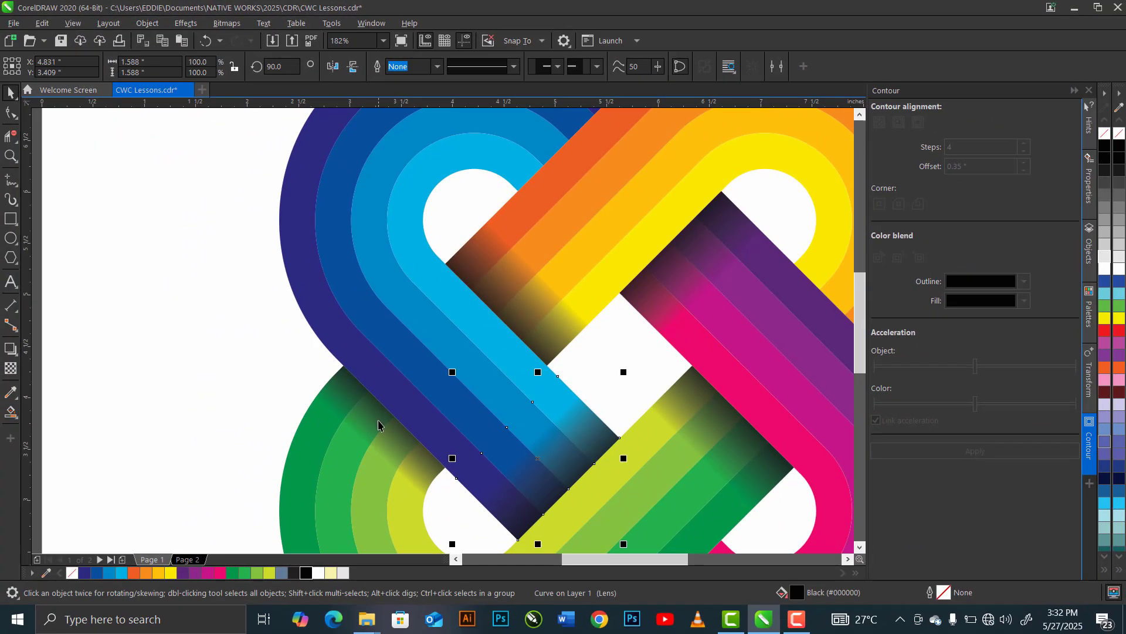
- Copy the green loop's curved shadow and snap the duplicate's corner to where the purple loop's outer edge meets the outer green strip
left_click(381, 426)
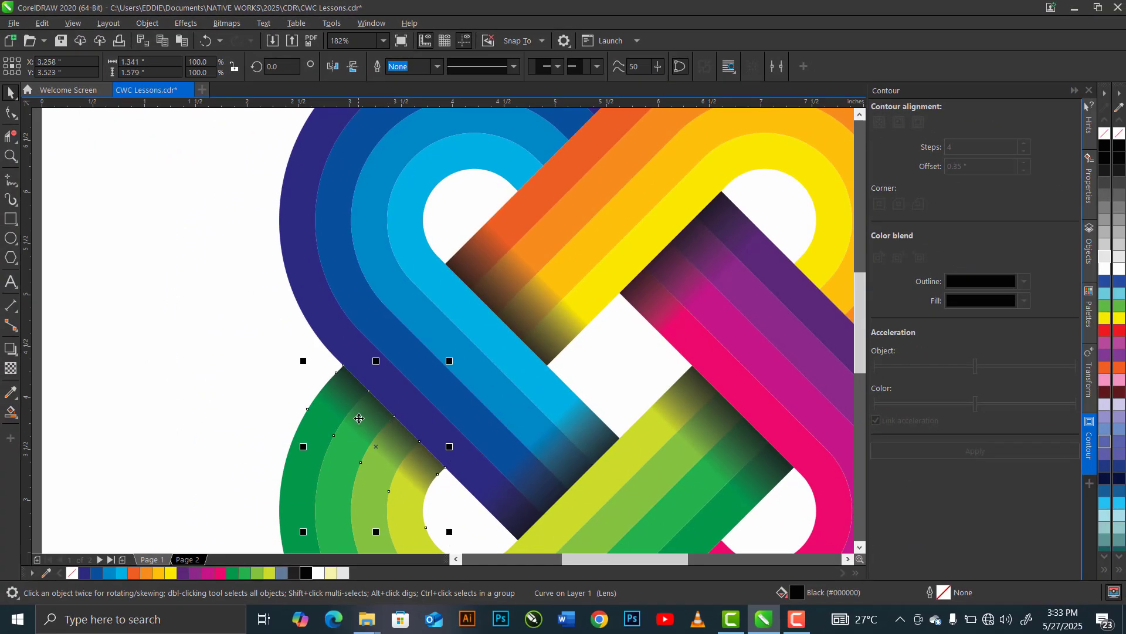
key("ctrl+c")
key("ctrl+v")
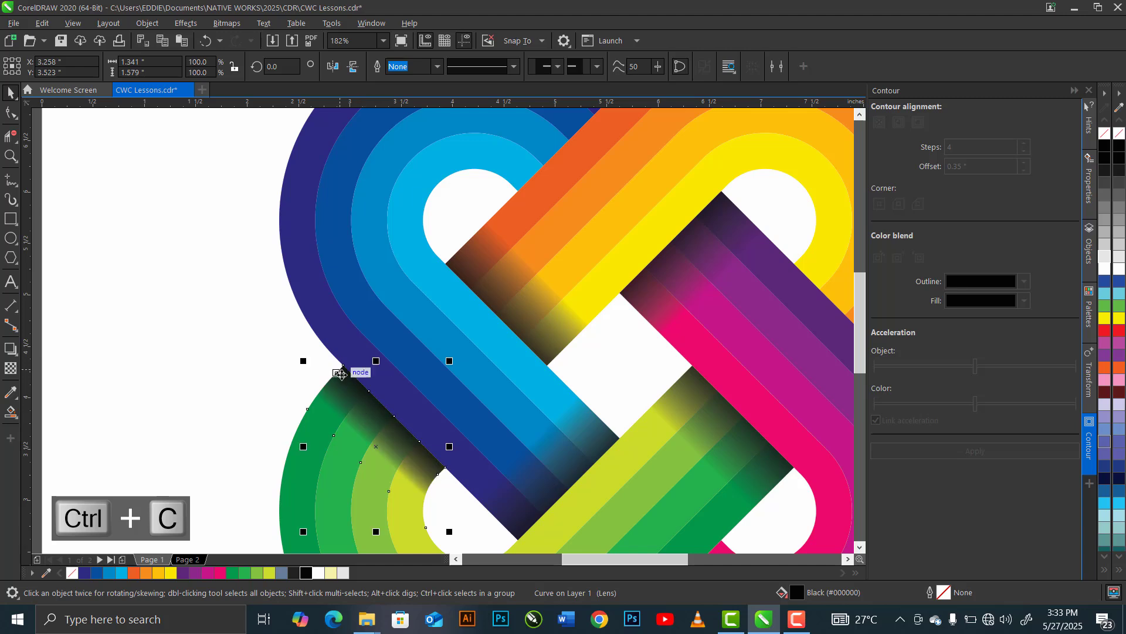
key("ctrl+v")
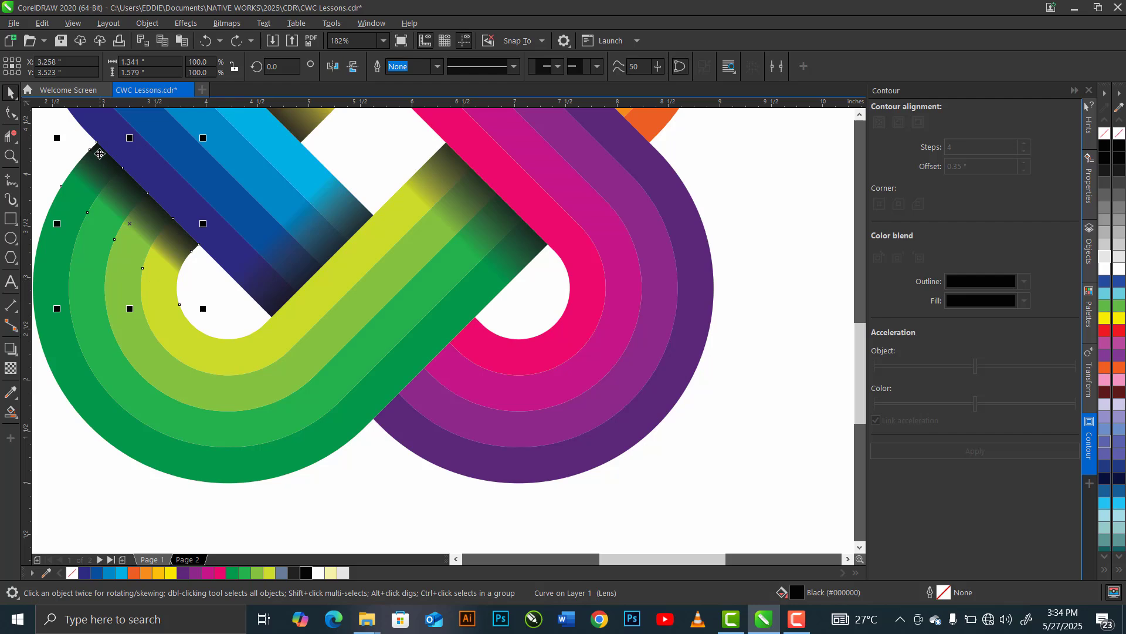
left_click_drag(97, 143, 373, 420)
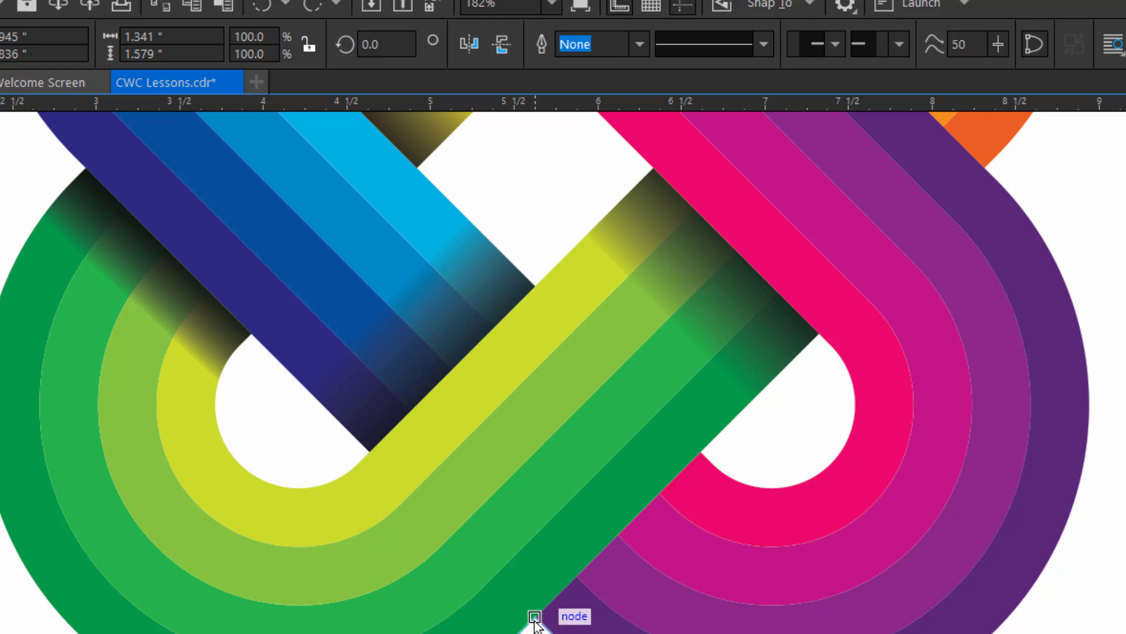
left_click_drag(534, 619, 534, 620)
- Rotate the copied loop shadow to 90 degrees about its corner so it darkens the purple-pink loop beside the green band
left_click(367, 45)
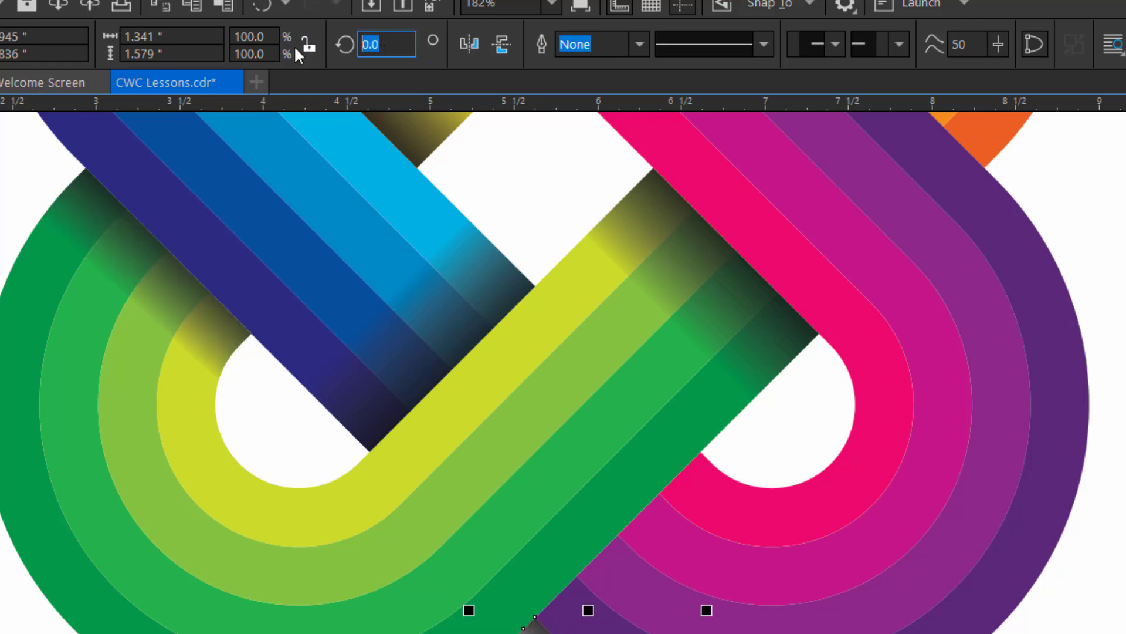
type("90")
key("Return")
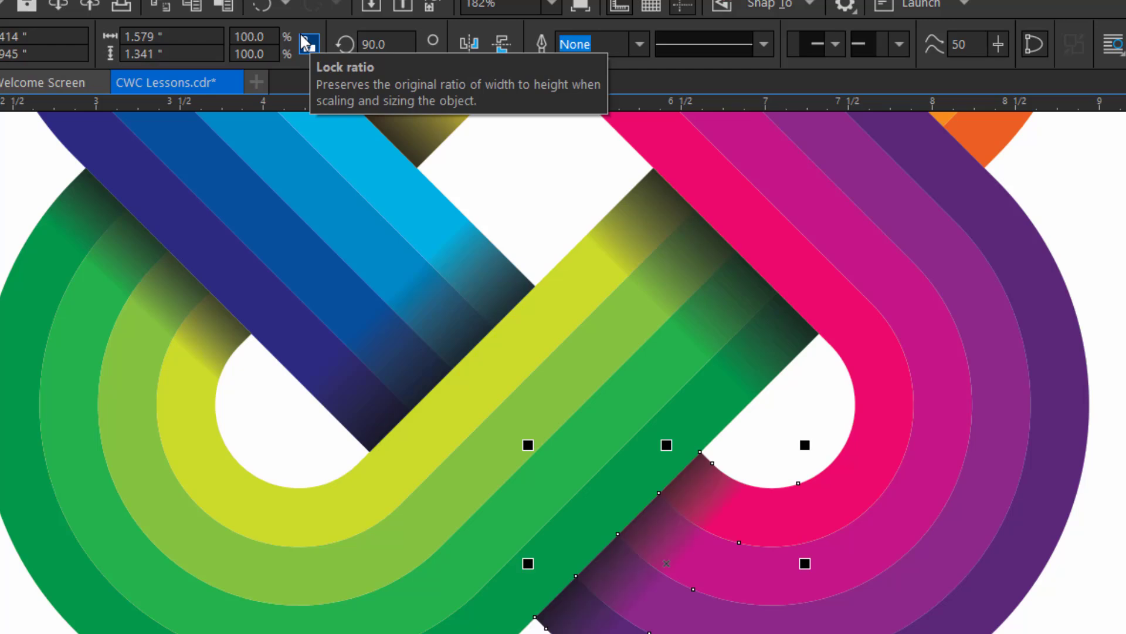
- Place another loop-shadow copy where the orange loop's outer edge meets the purple strip and rotate it to 180 degrees over the orange-yellow loop
scroll(563, 373, "up", 5)
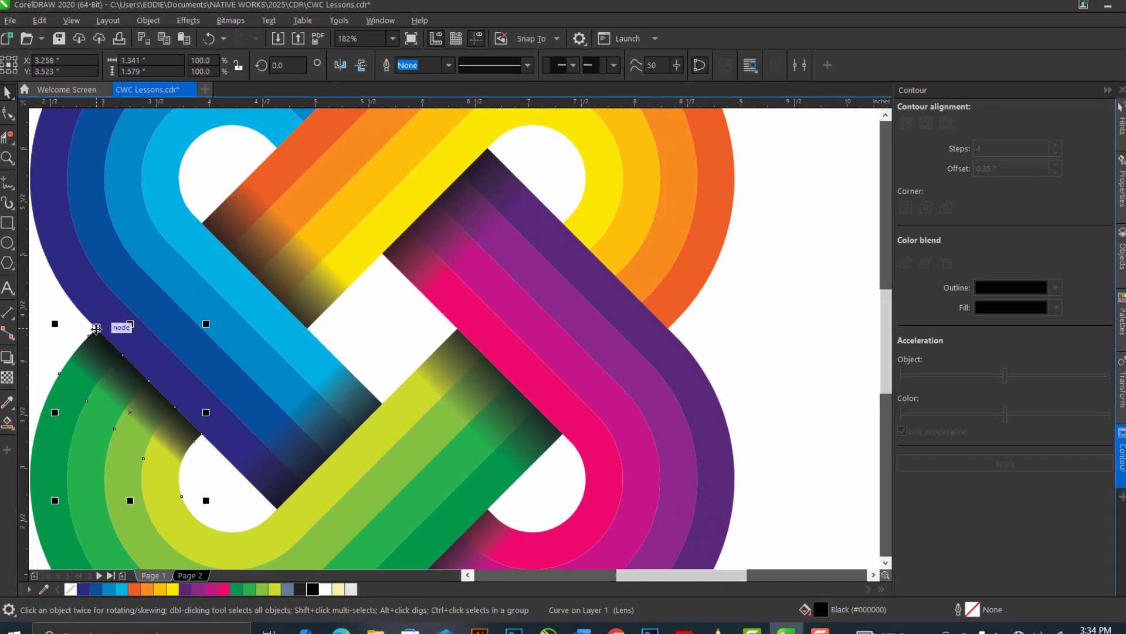
left_click_drag(86, 458, 722, 534)
left_click_drag(487, 367, 684, 350)
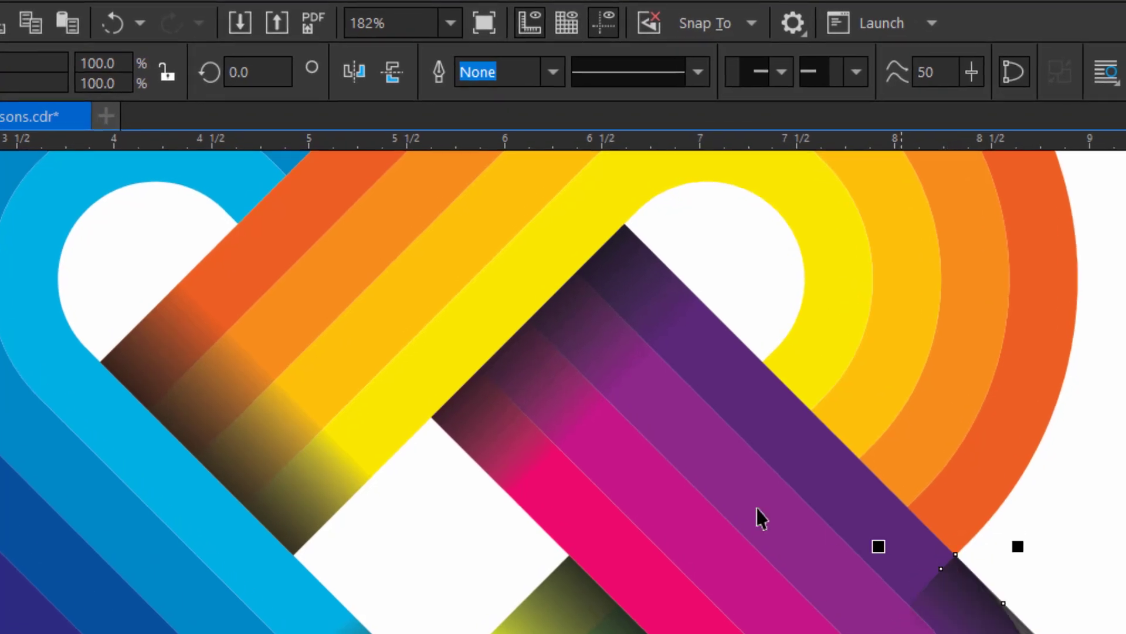
left_click(261, 70)
type("180")
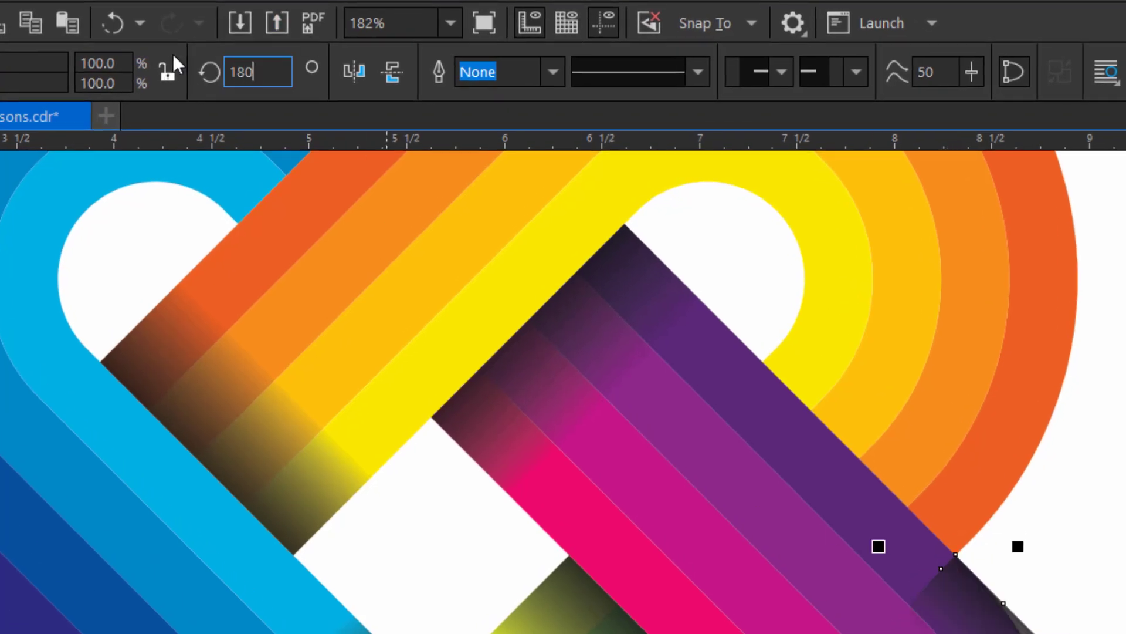
key("Return")
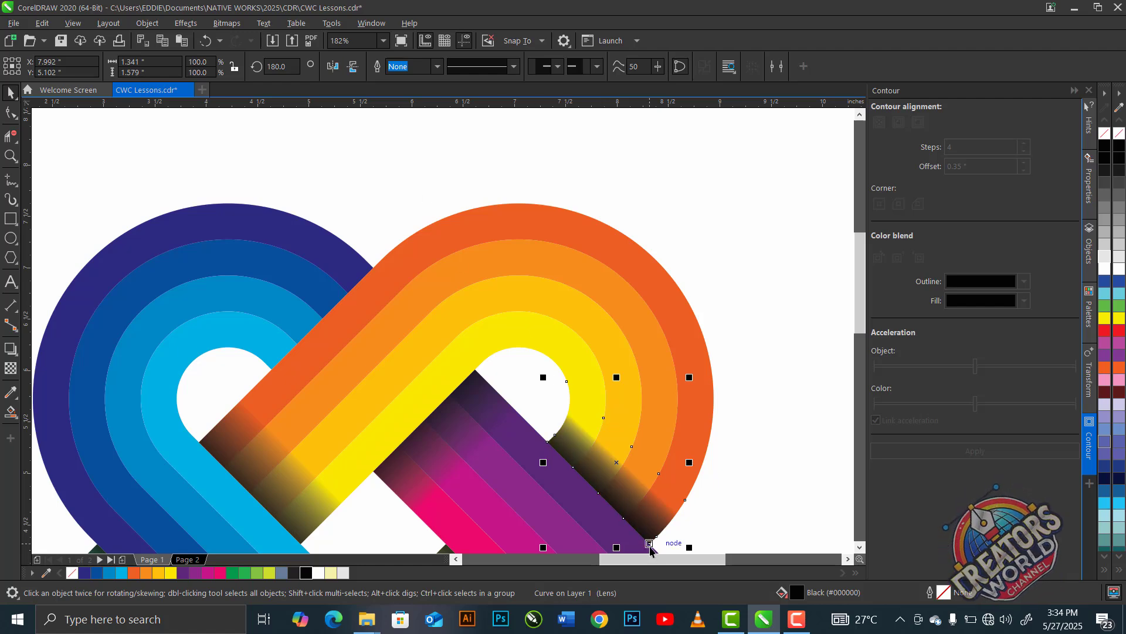
- Place a loop-shadow copy where the blue loop's outer edge meets the orange strip and rotate it to 270 degrees over the blue loop
left_click_drag(649, 543, 373, 268)
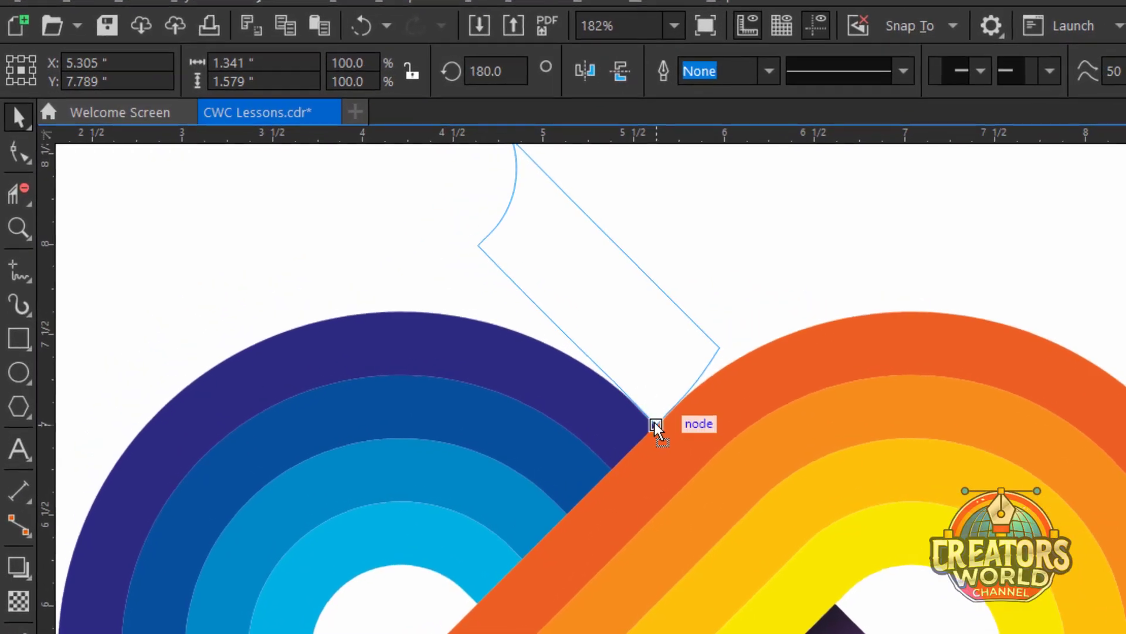
left_click_drag(655, 422, 656, 423)
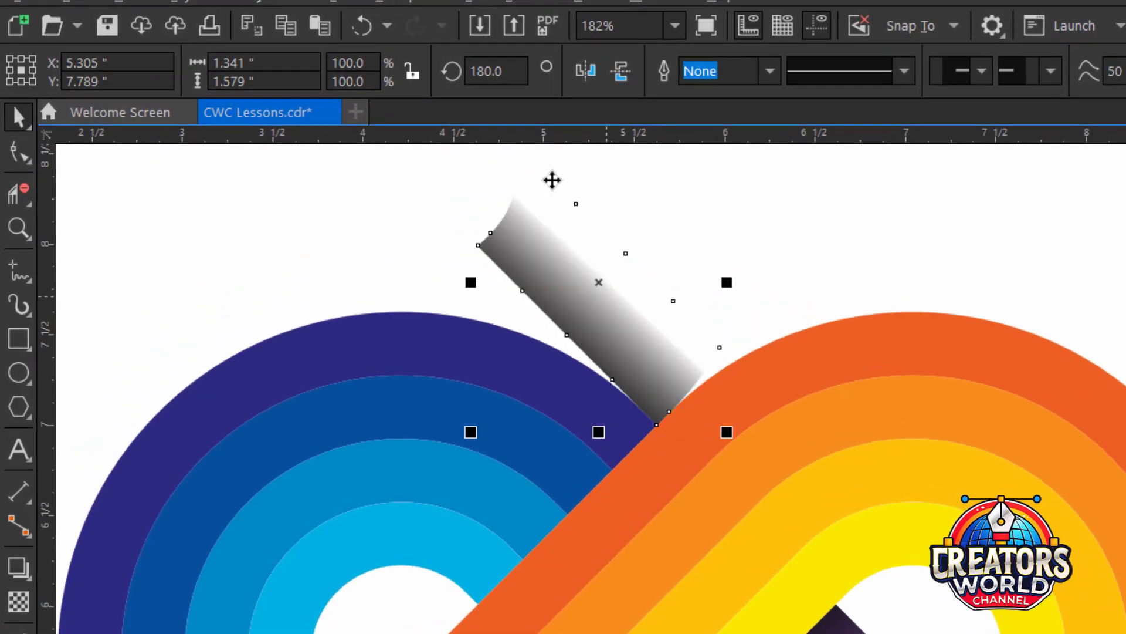
left_click(496, 71)
type("270")
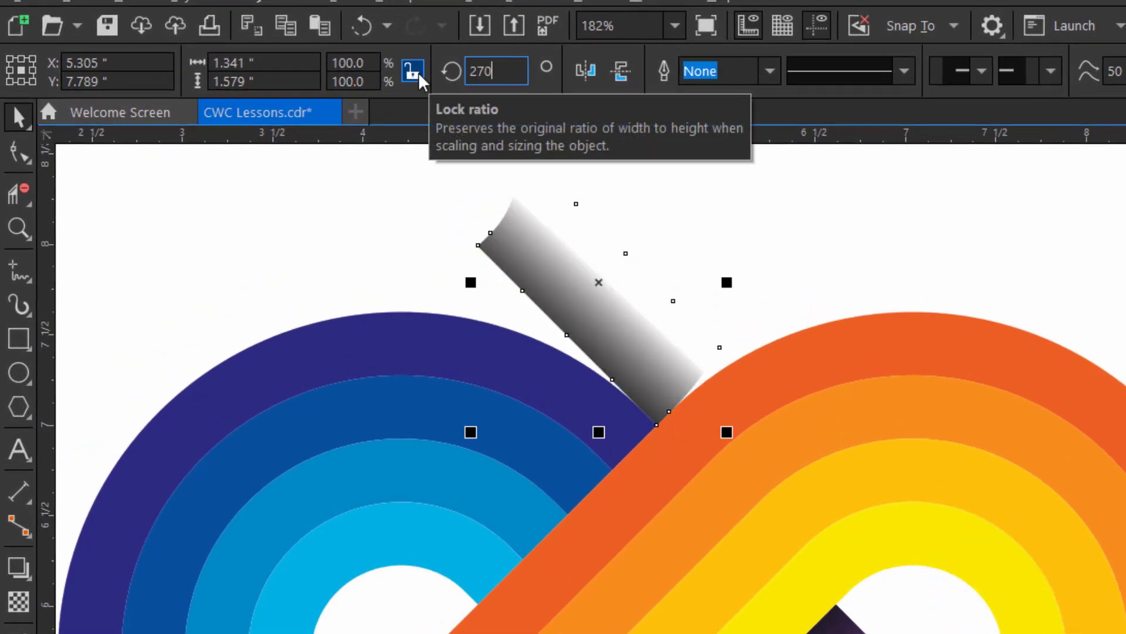
key("Return")
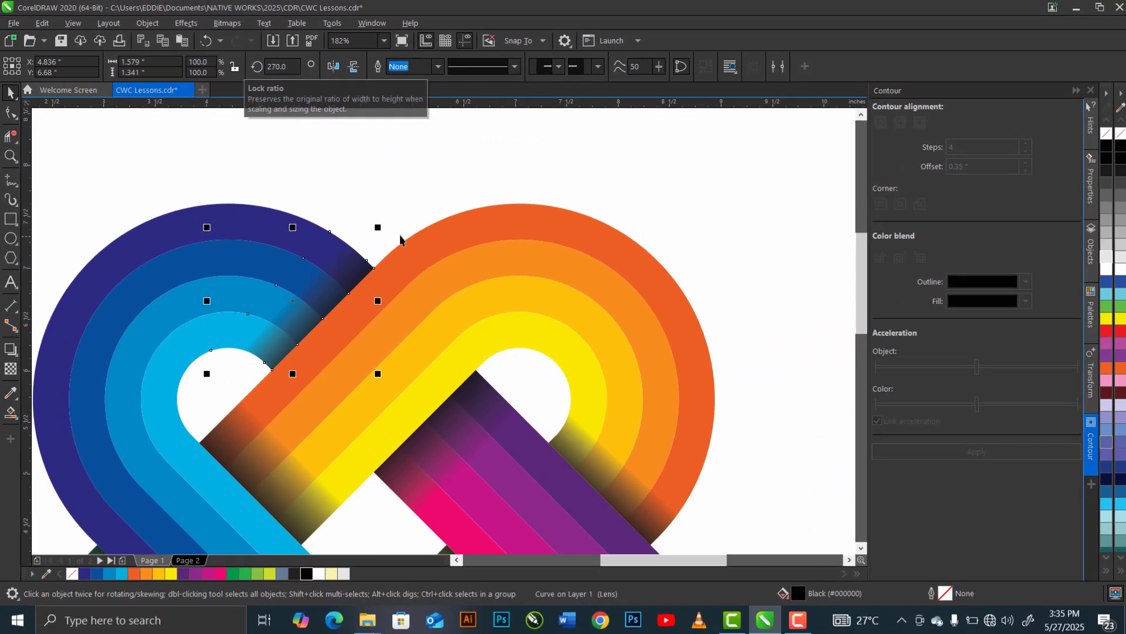
- Select the whole knot with all its shadows and group the objects
key("z")
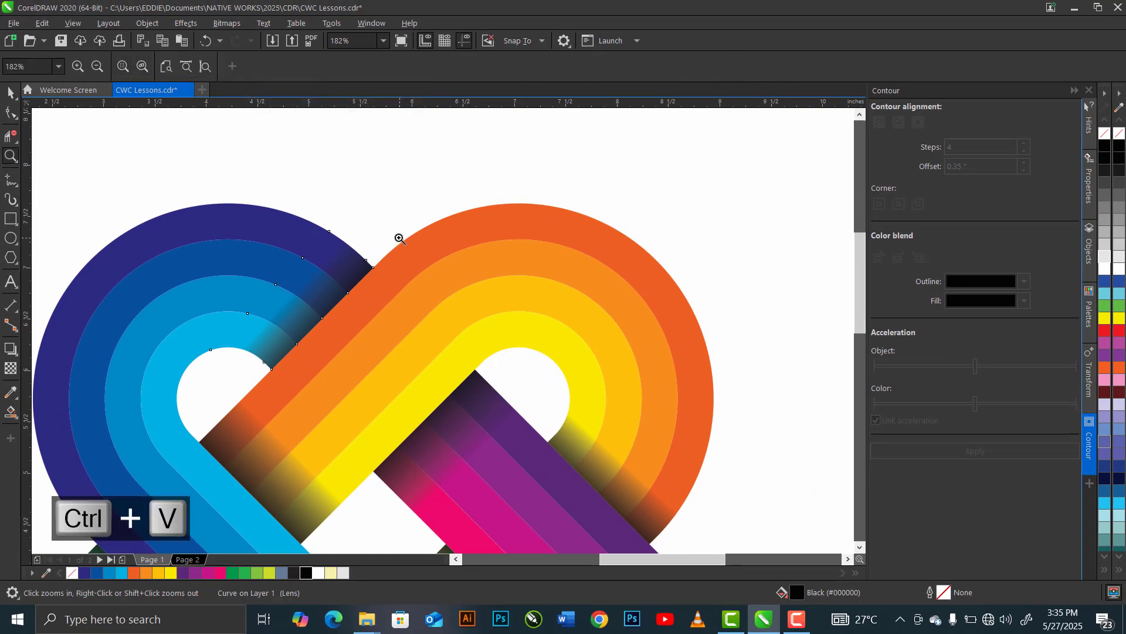
right_click(399, 239)
left_click(13, 93)
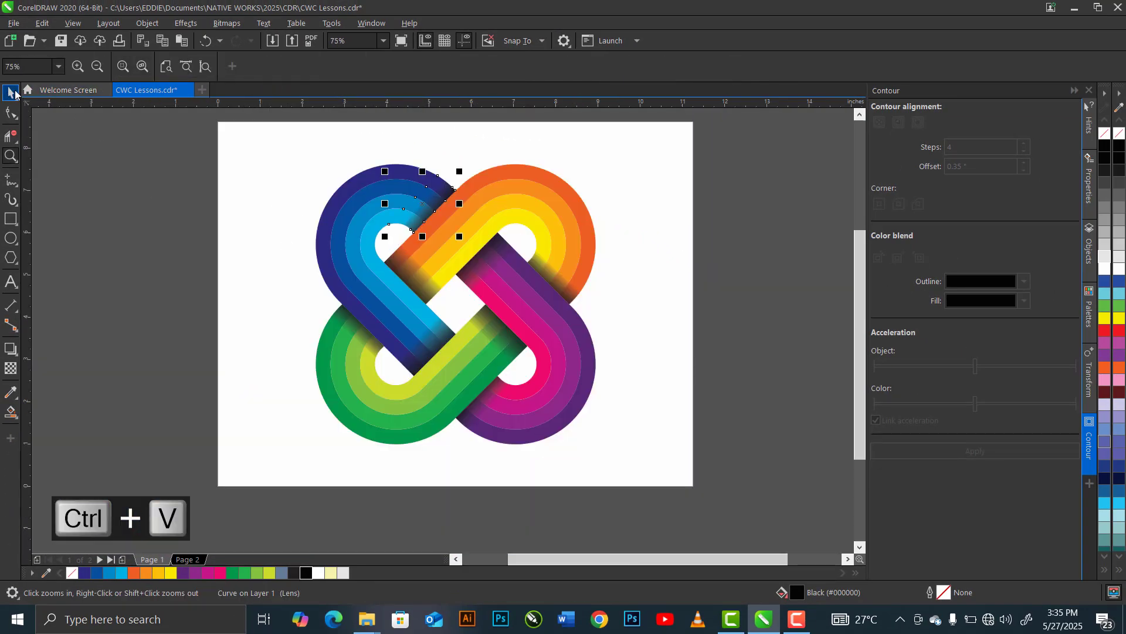
key("space")
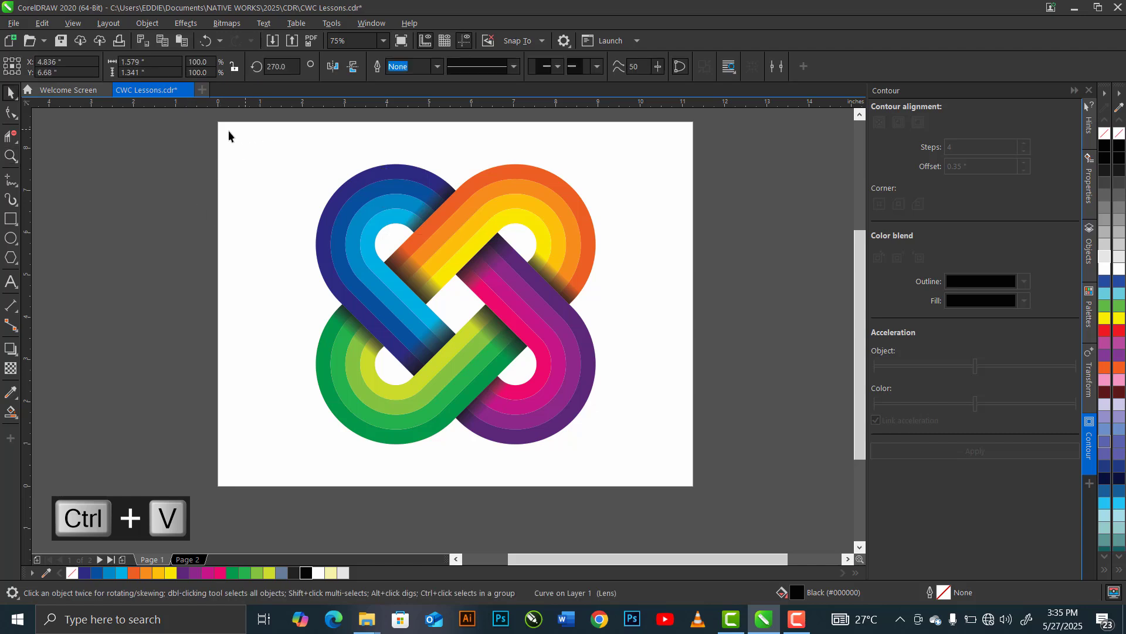
left_click_drag(193, 120, 675, 472)
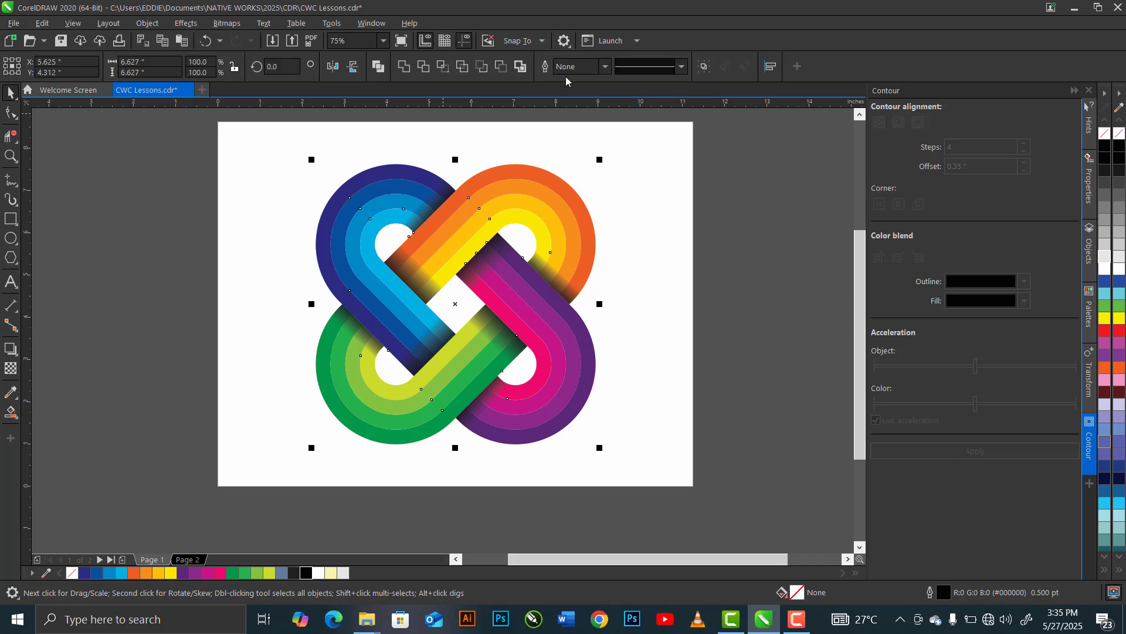
key("ctrl+g")
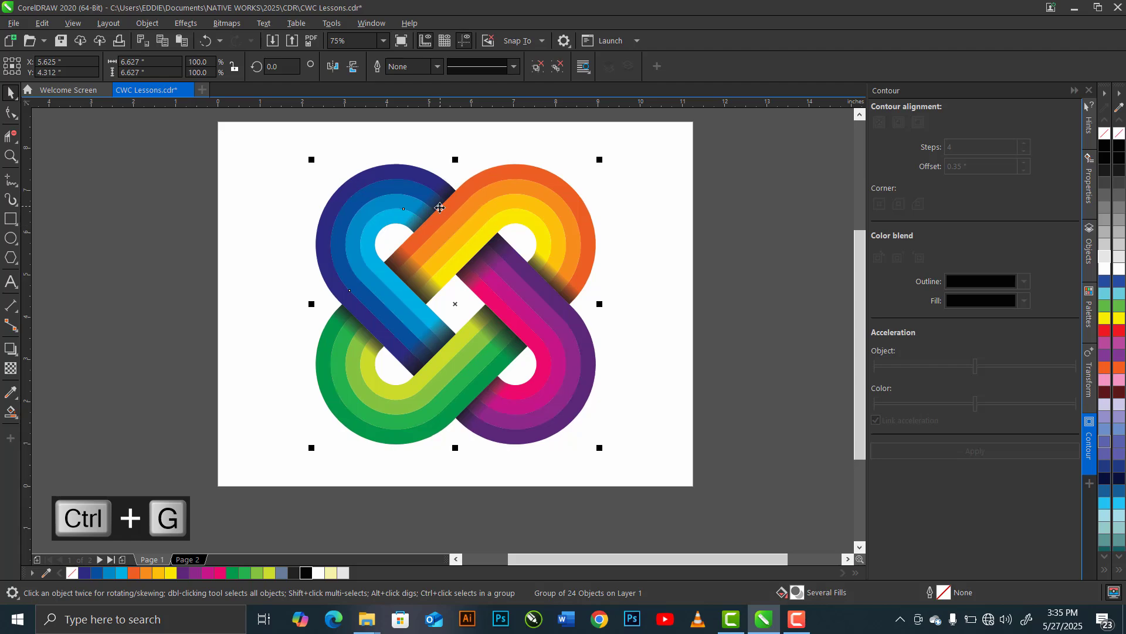
- Duplicate the grouped knot twice, placing one copy level on each side of the original
key("plus")
left_click_drag(458, 304, 788, 295)
left_click_drag(786, 289, 787, 289)
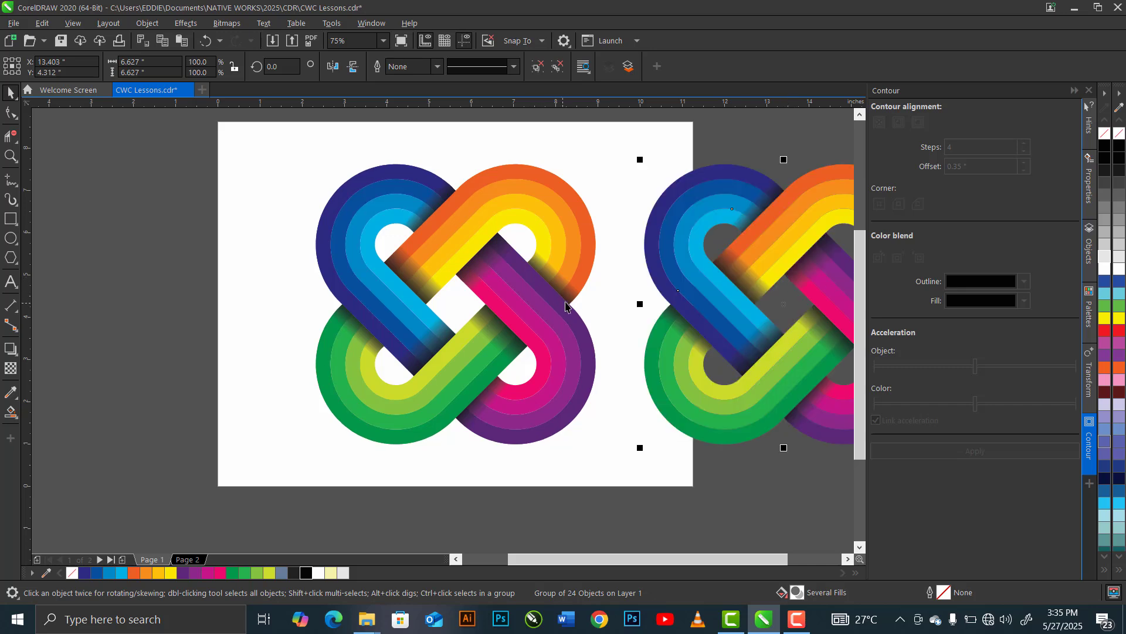
left_click(536, 316)
key("plus")
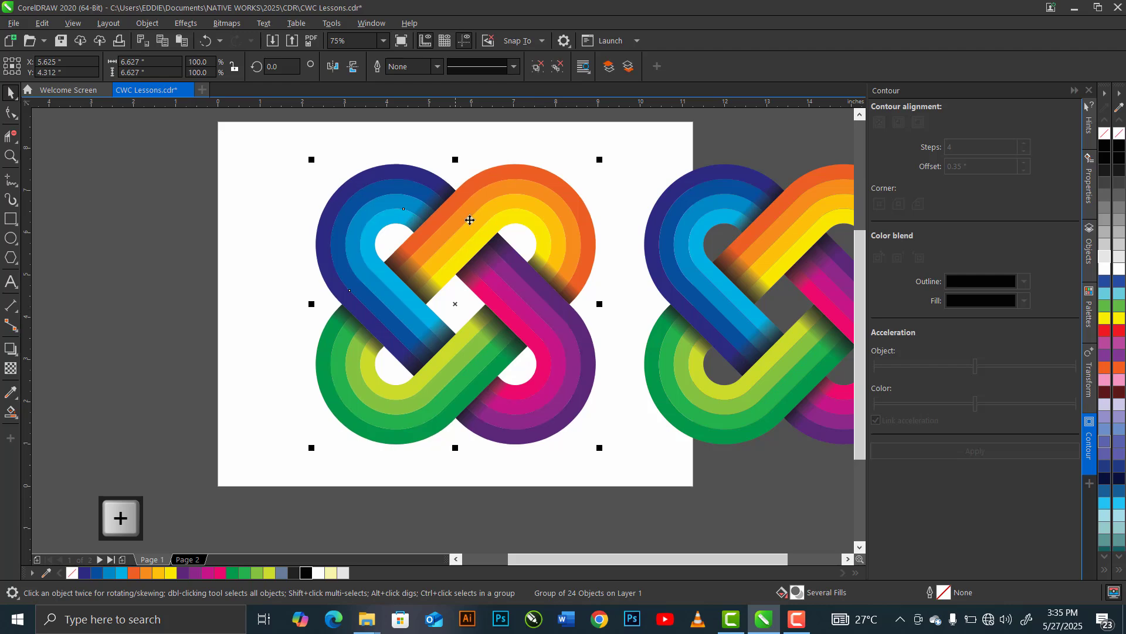
left_click_drag(541, 312, 206, 346)
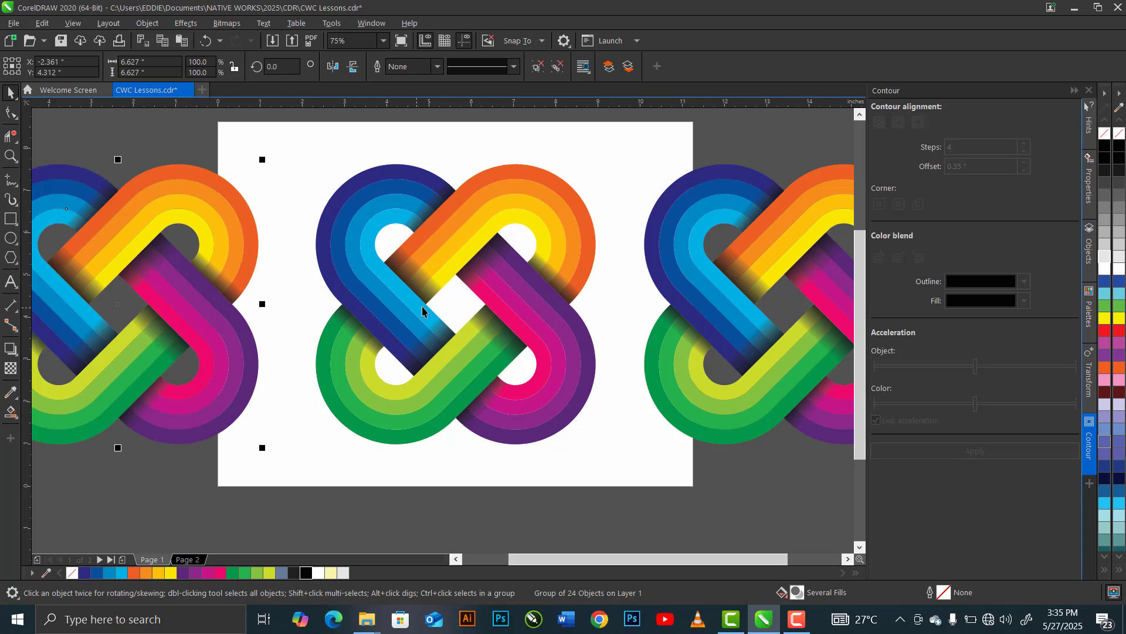
- Draw a white-filled rectangle about 24 by 9.6 inches enclosing all three knots
left_click(405, 320)
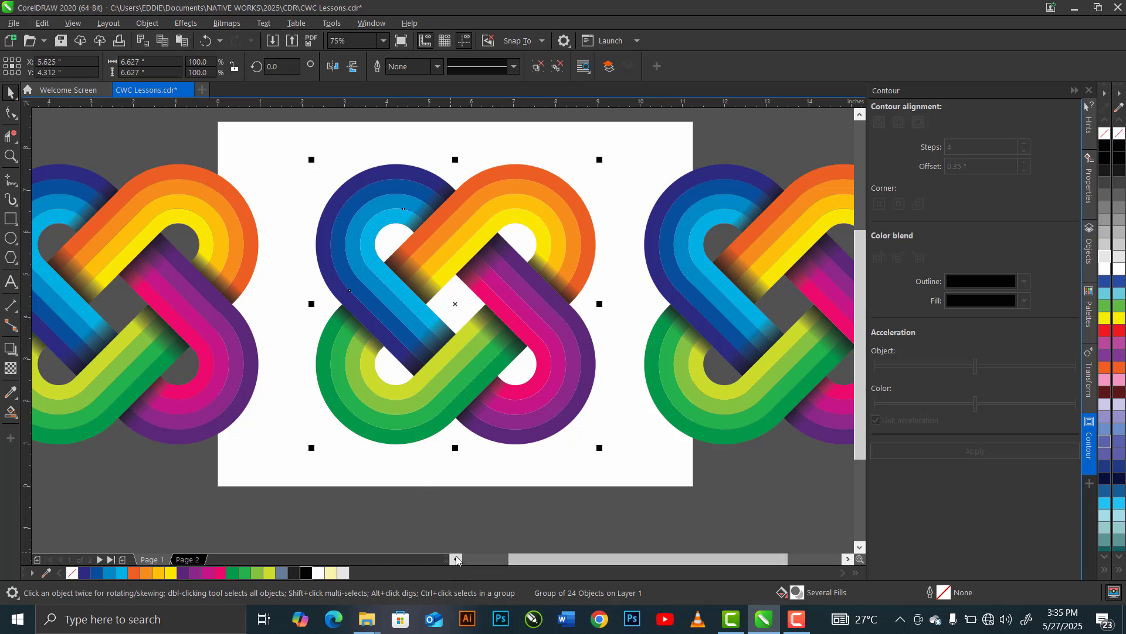
key("z")
key("F3")
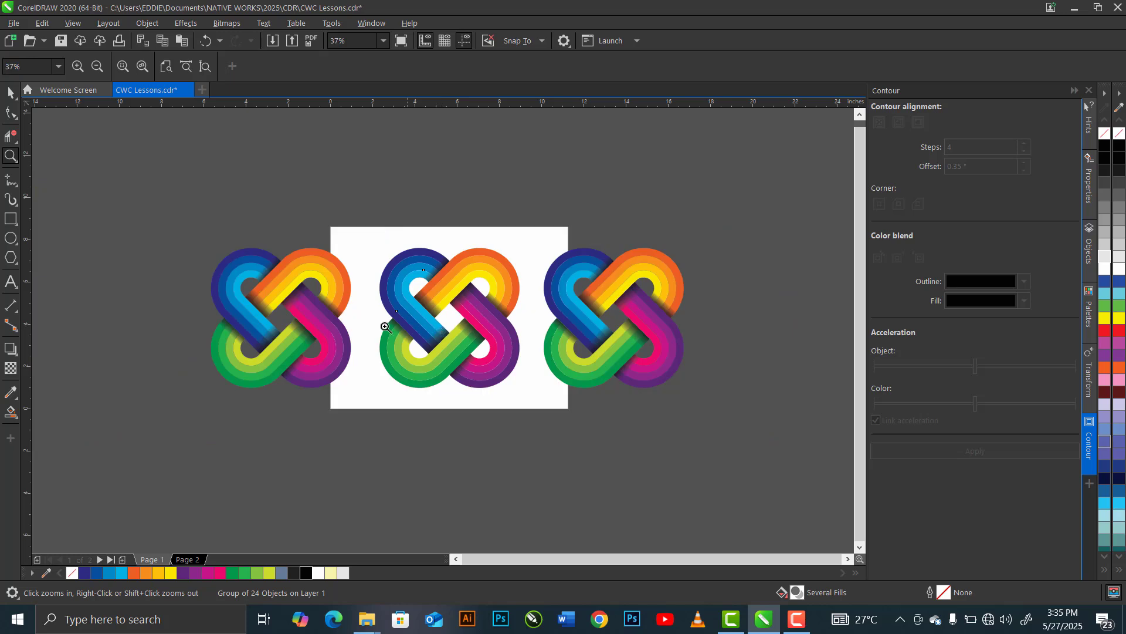
left_click(11, 218)
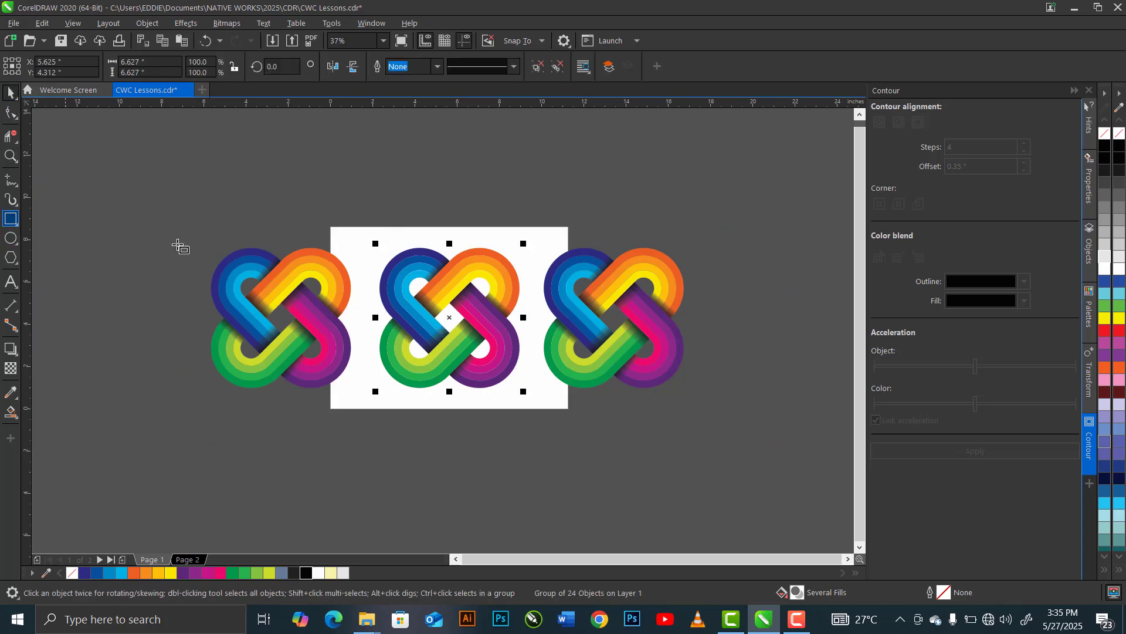
left_click_drag(197, 211, 704, 416)
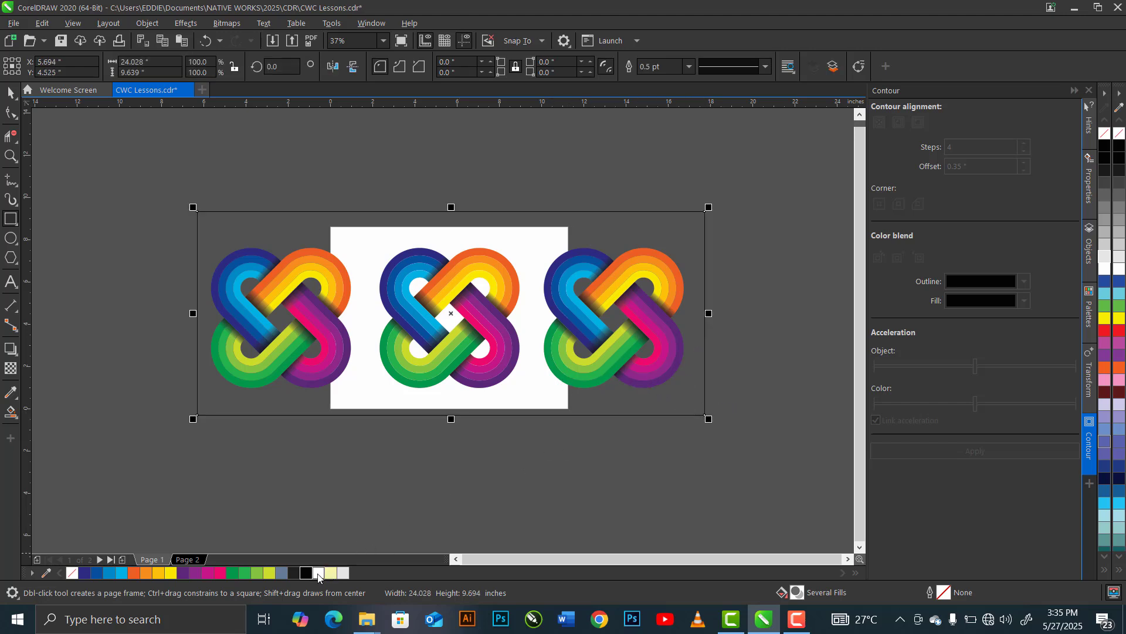
- Apply a vertical linear fountain fill to the rectangle, running from pale yellow at its bottom edge to light grey at its top edge
left_click(16, 413)
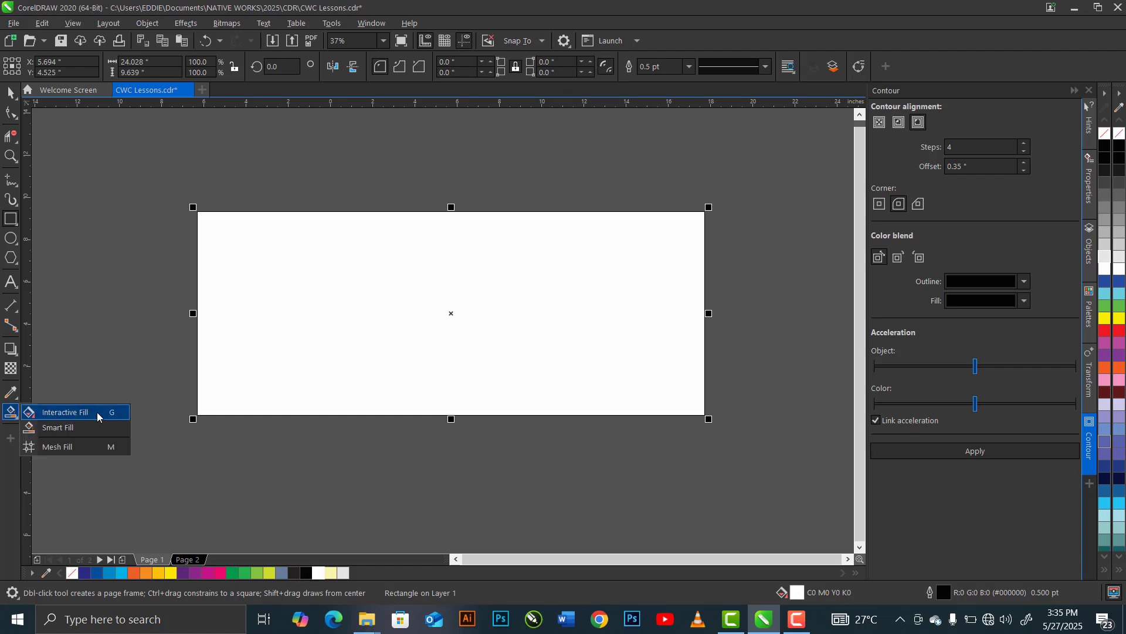
left_click(97, 412)
left_click_drag(448, 414, 449, 220)
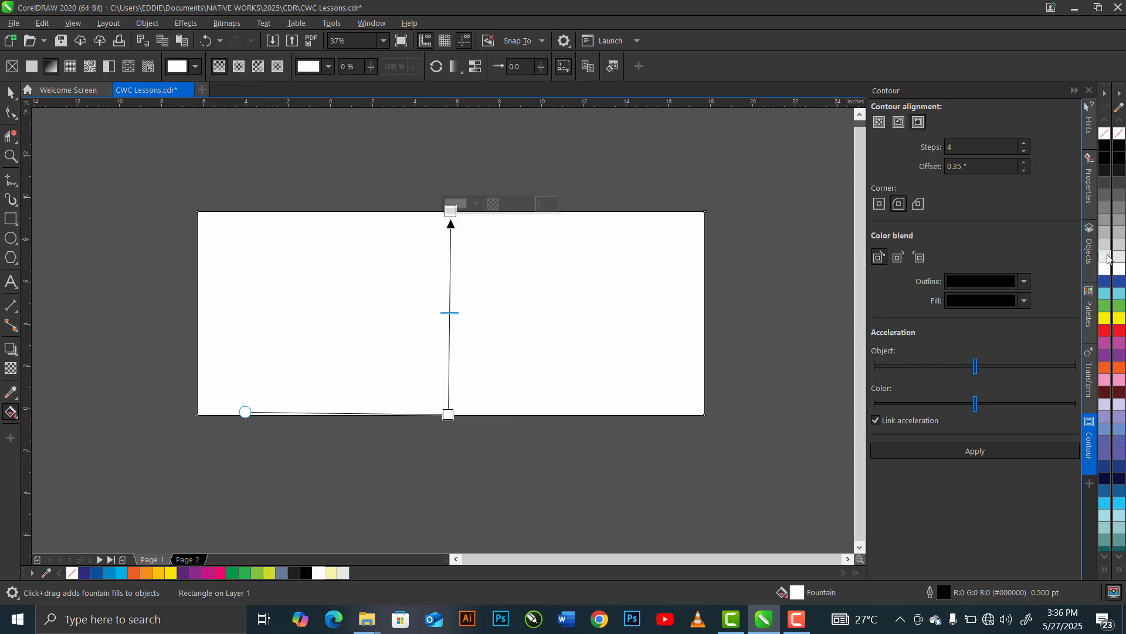
left_click(448, 414)
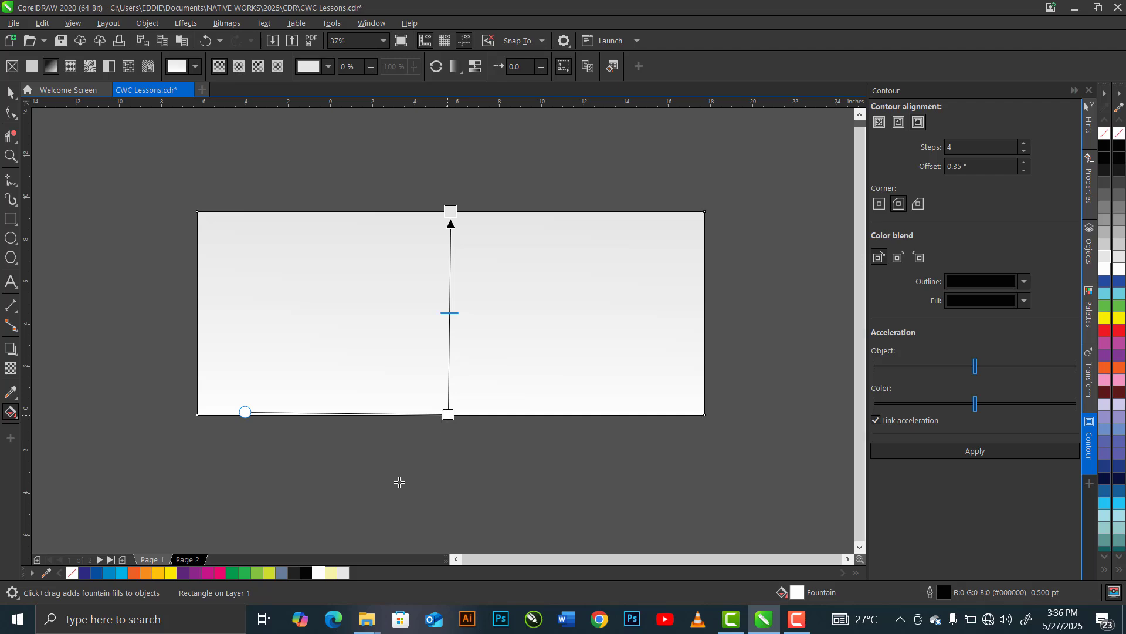
left_click(331, 573)
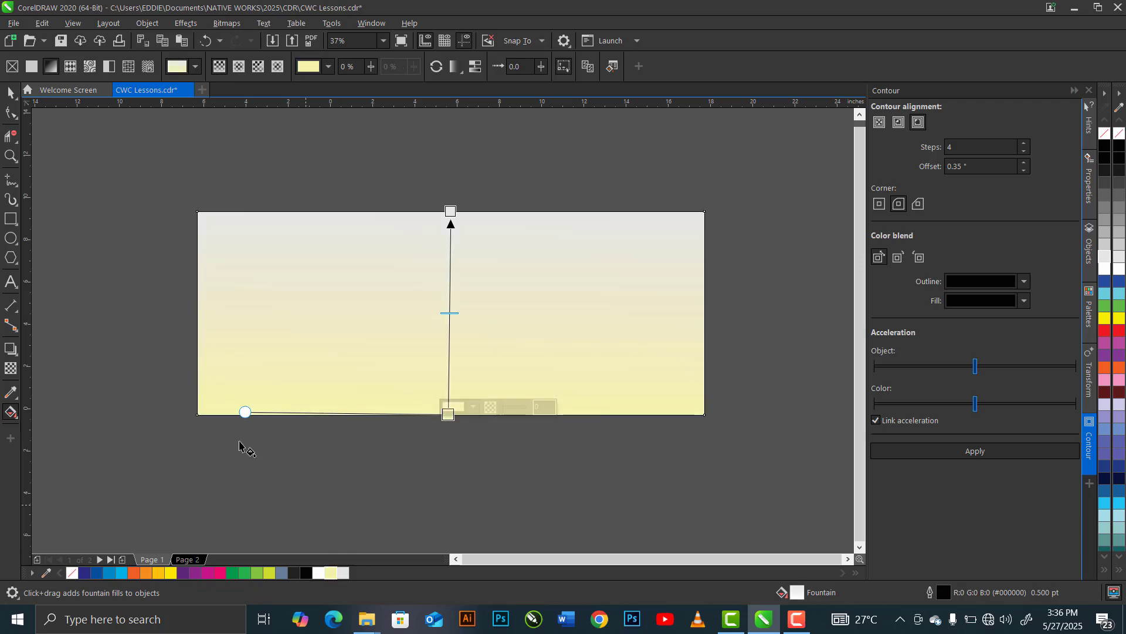
left_click(11, 92)
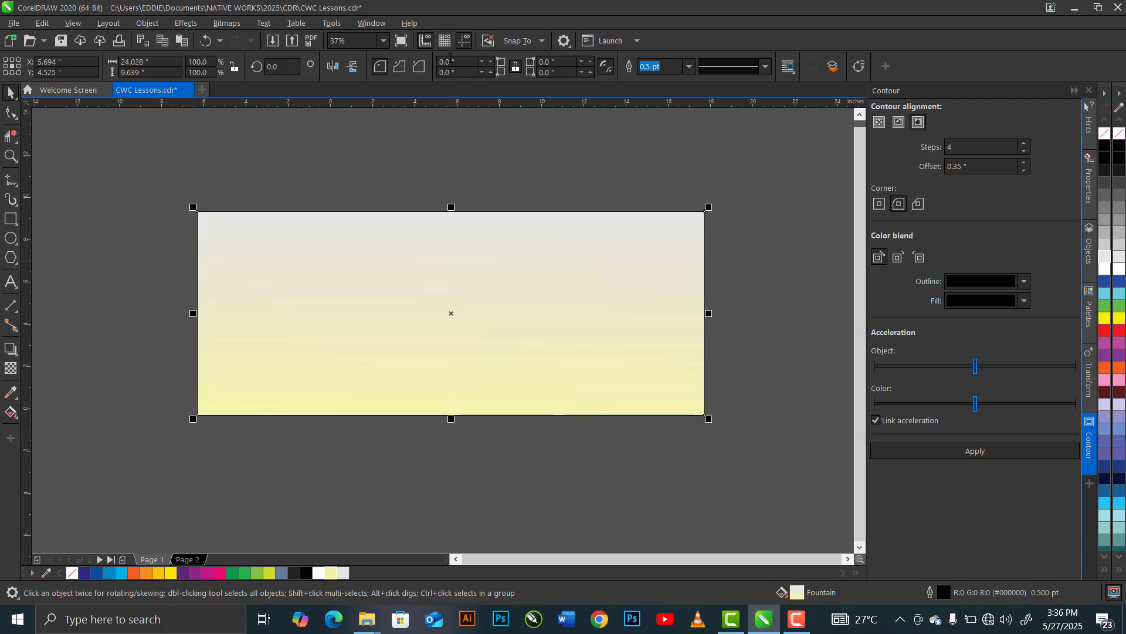
- Remove the gradient rectangle's outline and send it behind the three knots
left_click(663, 61)
left_click(689, 66)
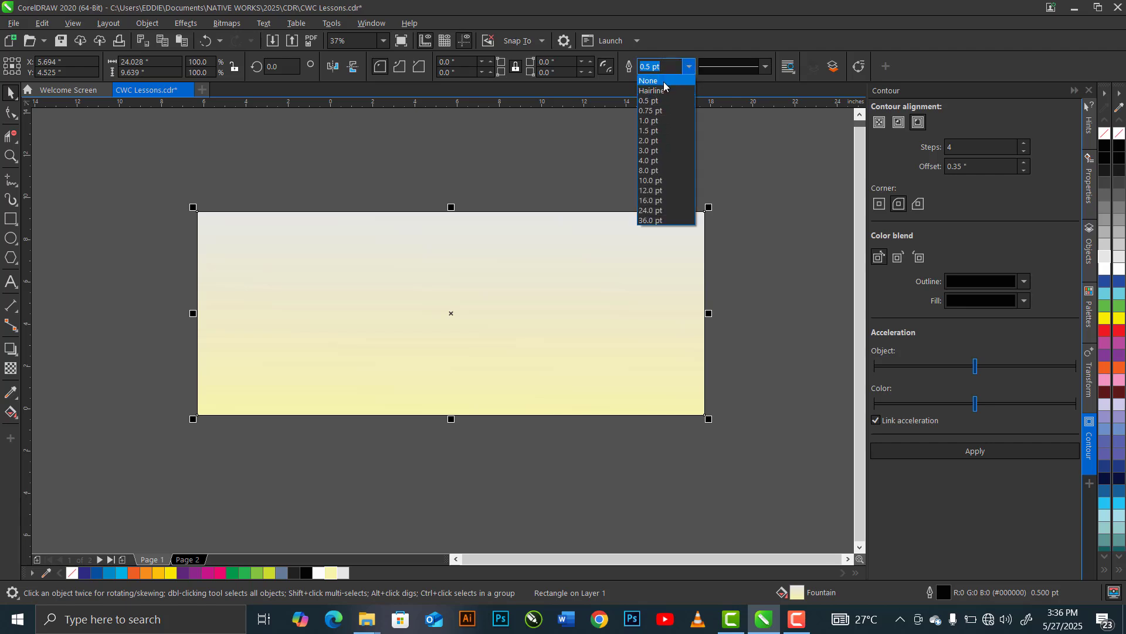
left_click(662, 107)
key("shift+Page_Down")
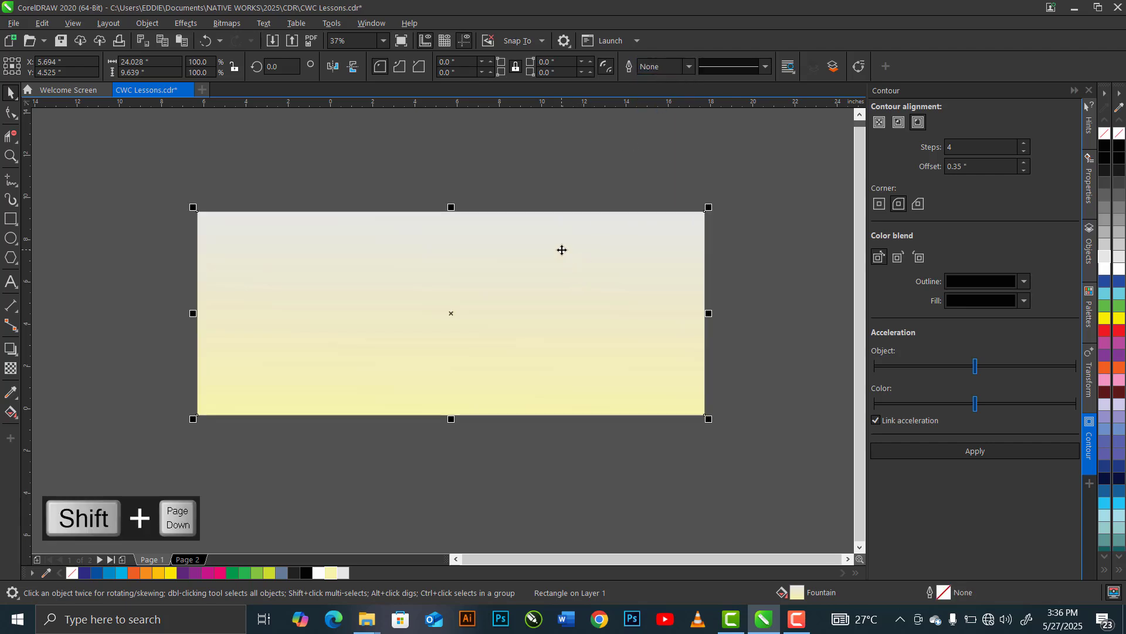
left_click(147, 314)
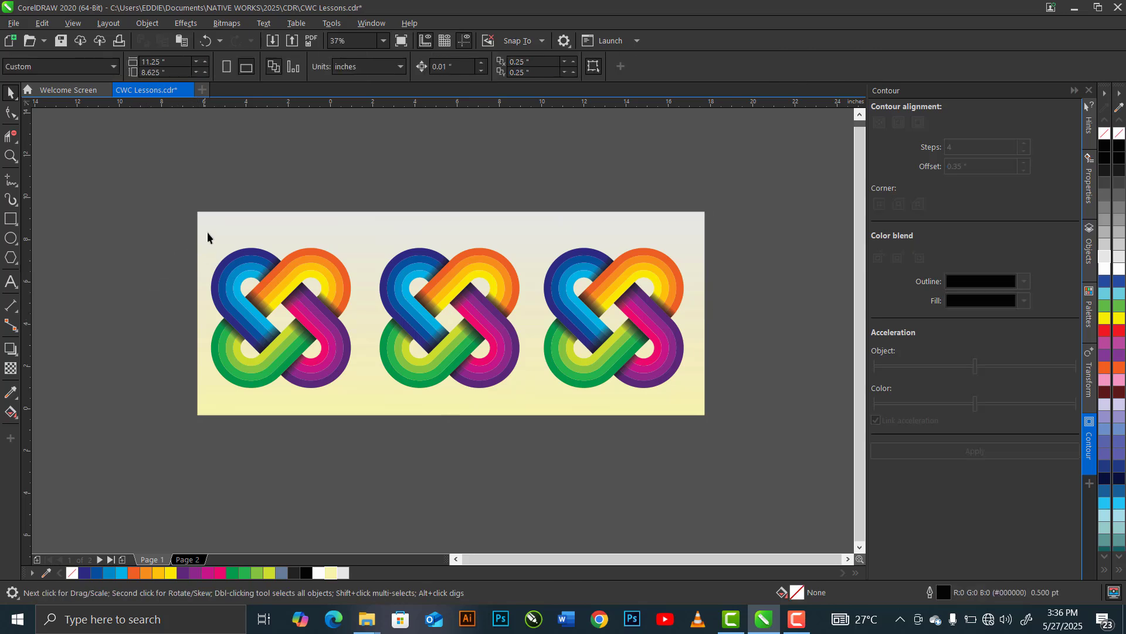
- Apply the Plastic texture effect to the left knot with highlight 90, depth 10, smoothness 30 and a 315° light direction
key("z")
left_click_drag(202, 231, 253, 296)
left_click_drag(351, 387, 381, 429)
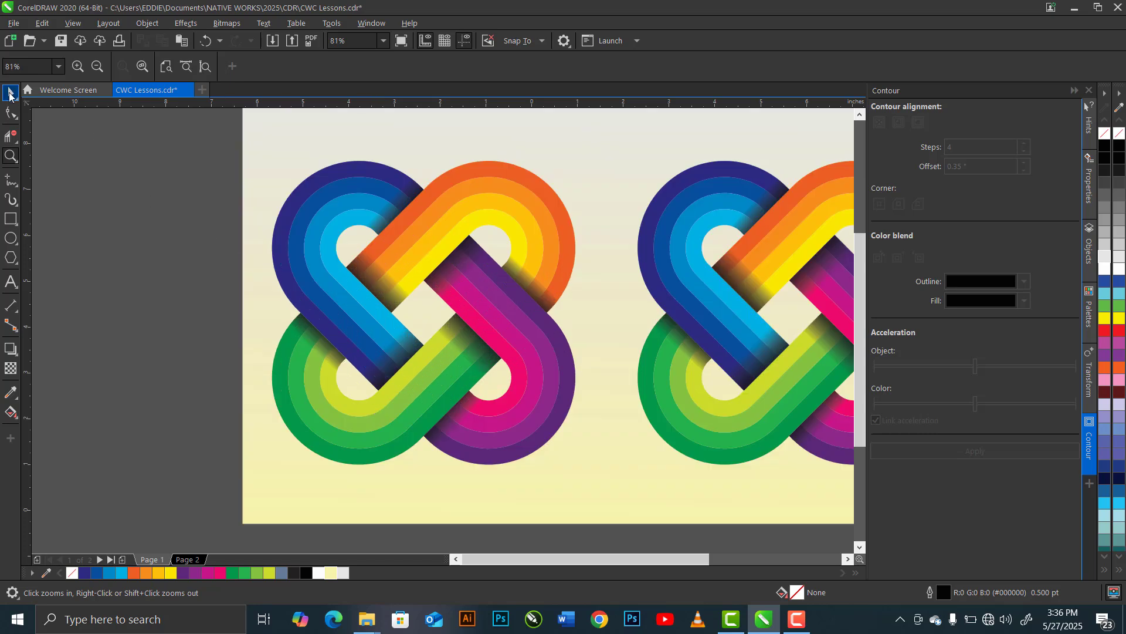
left_click_drag(206, 123, 627, 510)
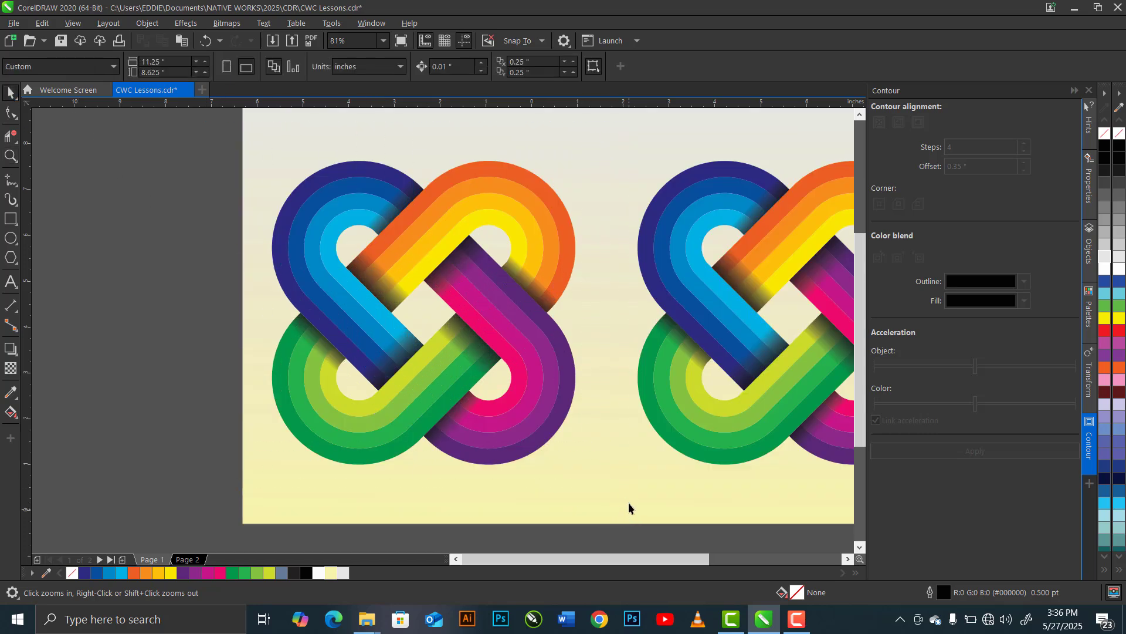
left_click(186, 24)
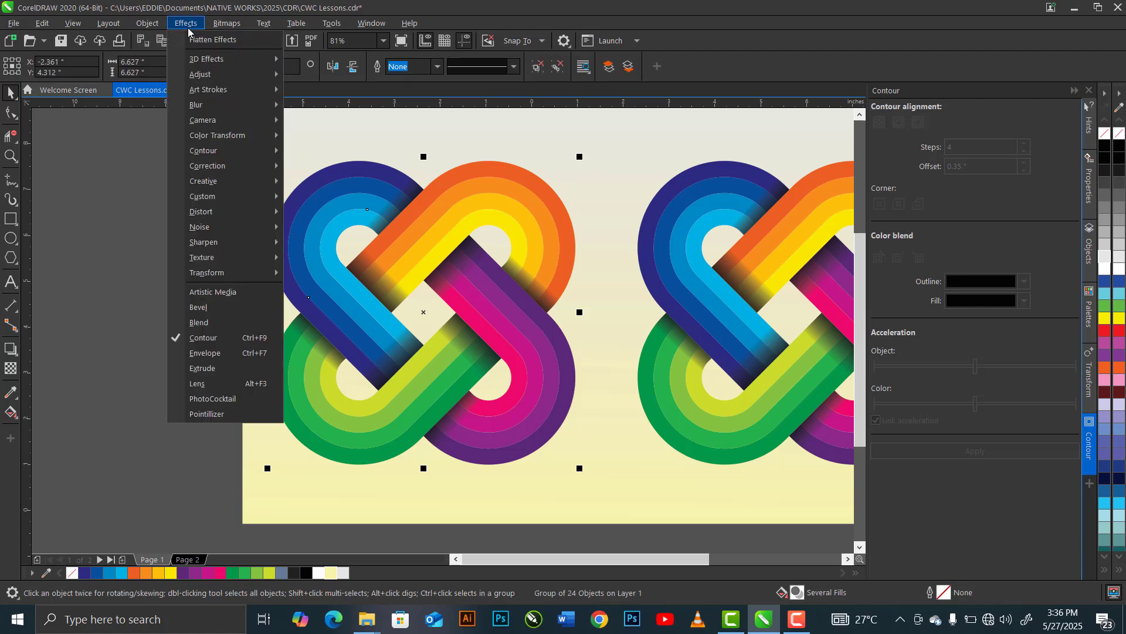
mouse_move(251, 260)
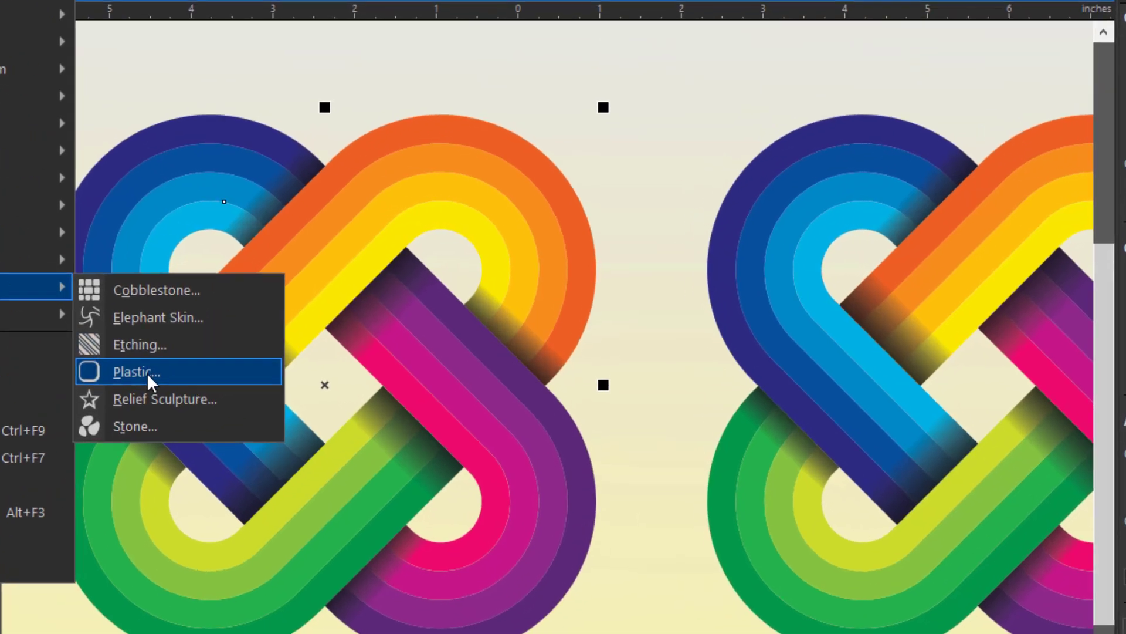
left_click(326, 302)
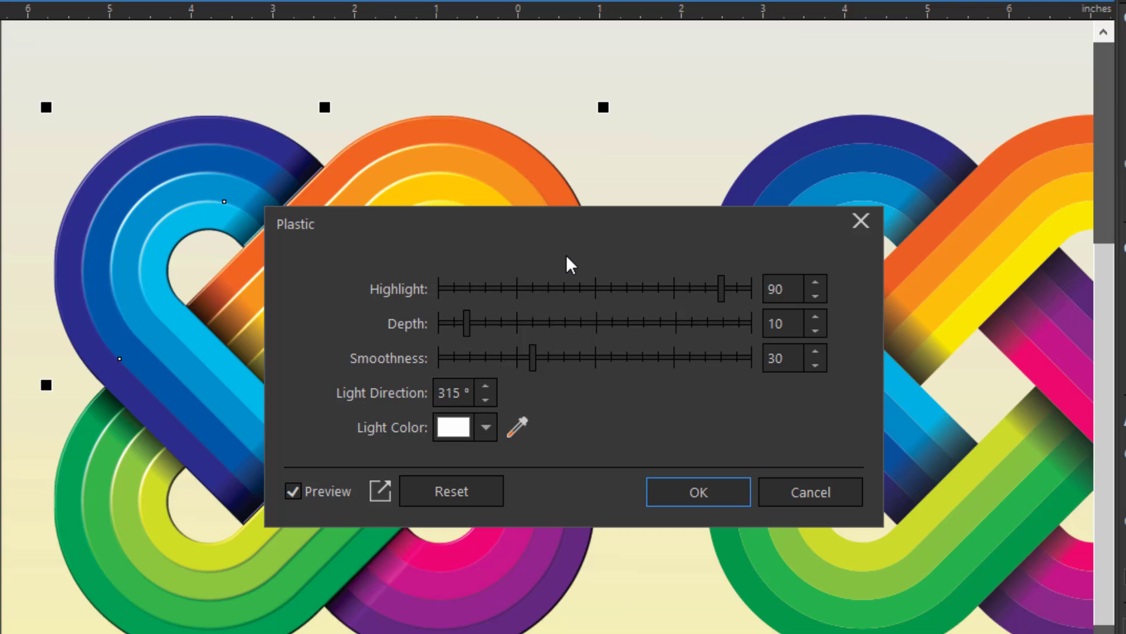
left_click(676, 491)
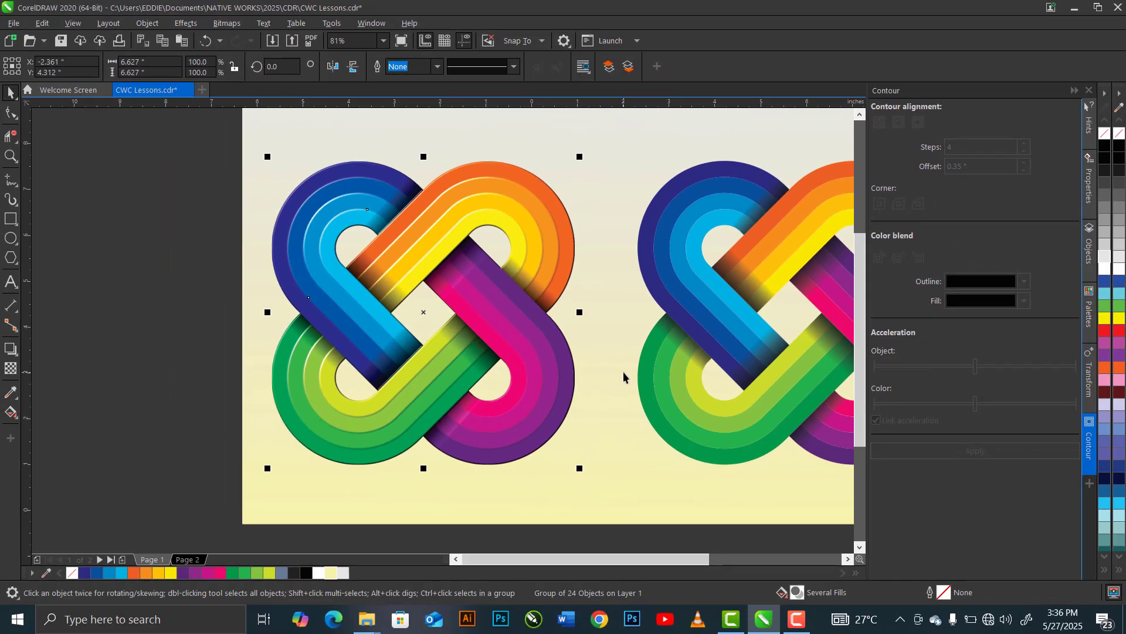
- Add the Stone texture effect to the left knot with roughness 100, detail 100 and light direction 315
left_click(186, 23)
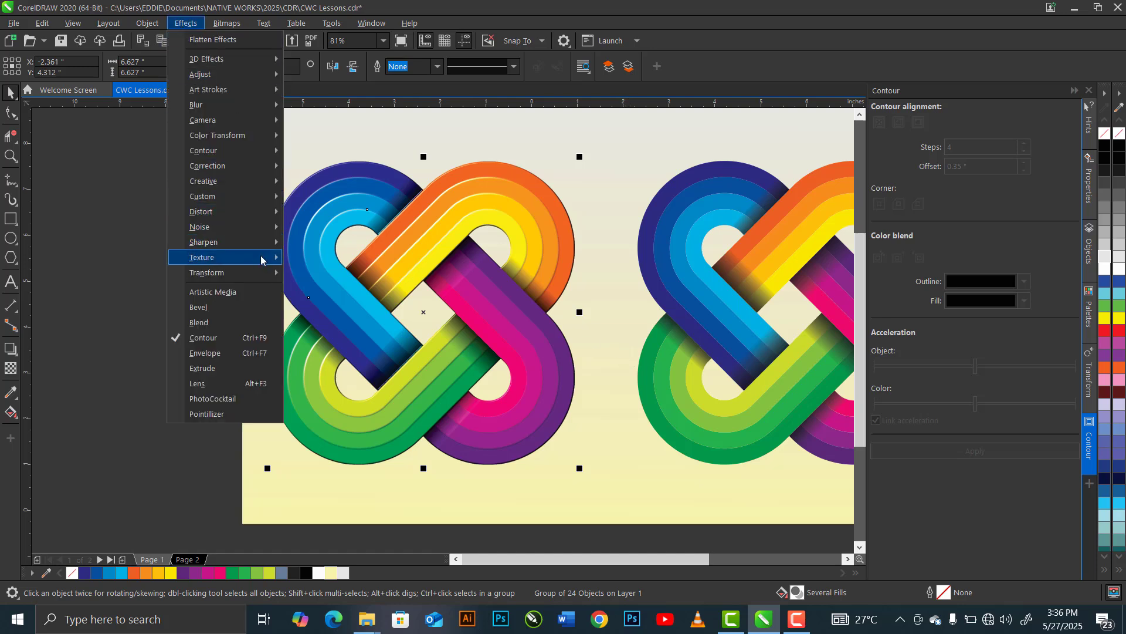
mouse_move(268, 258)
key("Escape")
key("Escape")
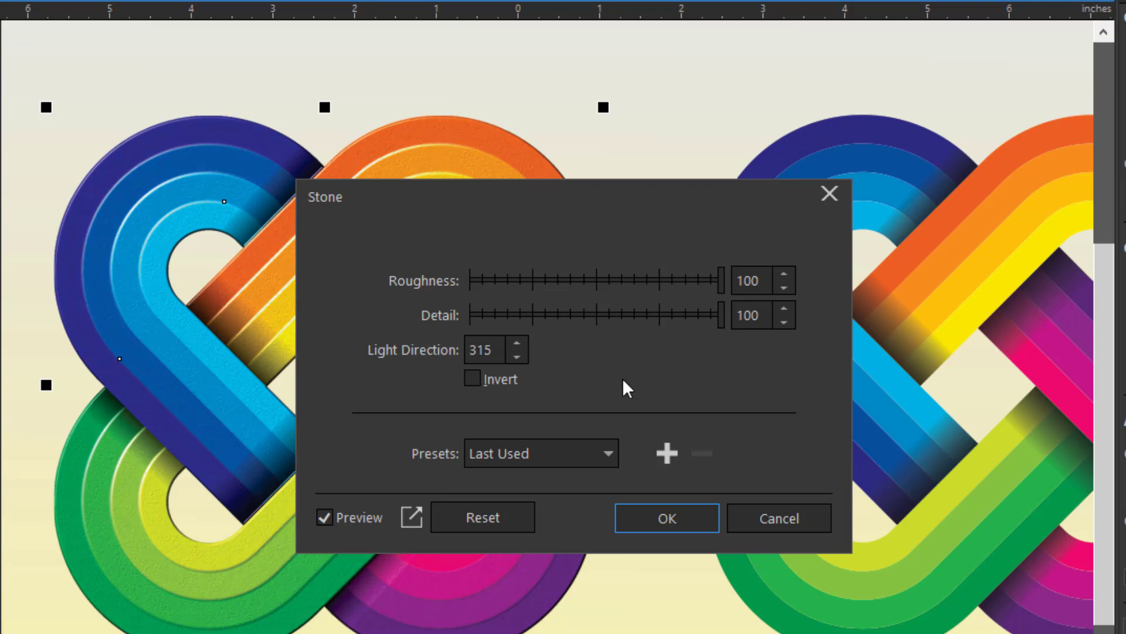
left_click(649, 519)
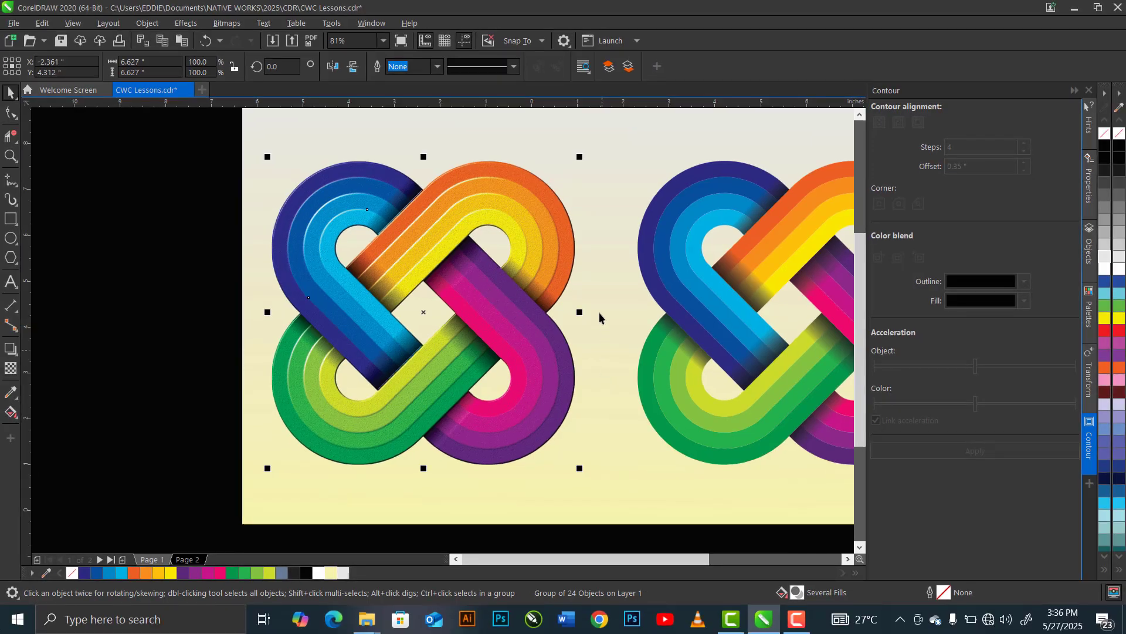
- Ungroup the middle knot into its individual bands and shadows
left_click(827, 561)
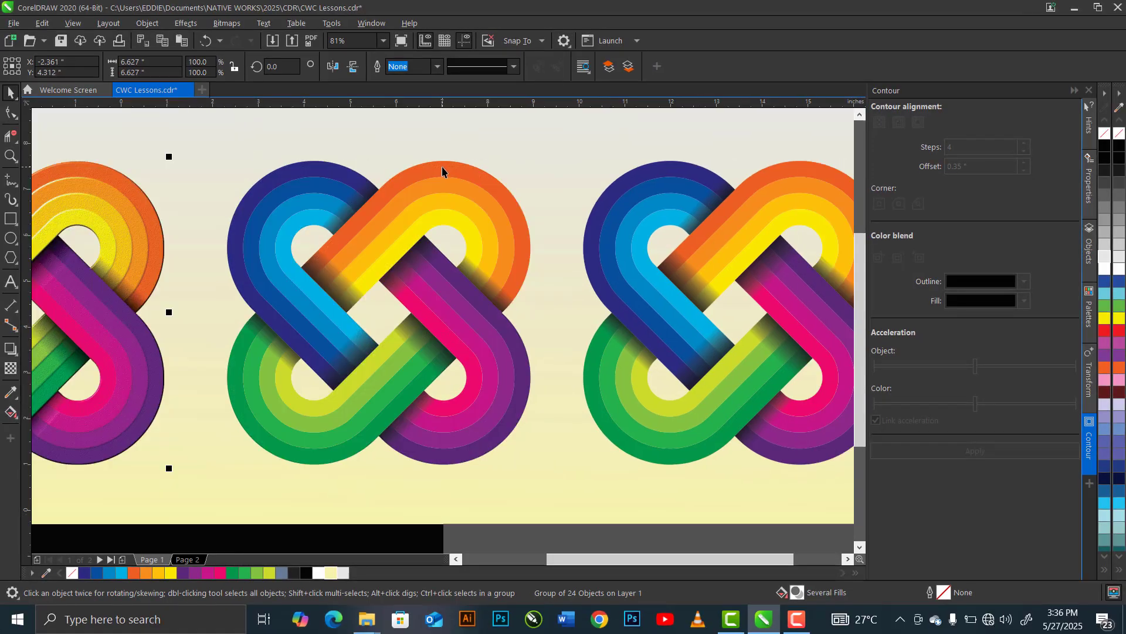
left_click(442, 167)
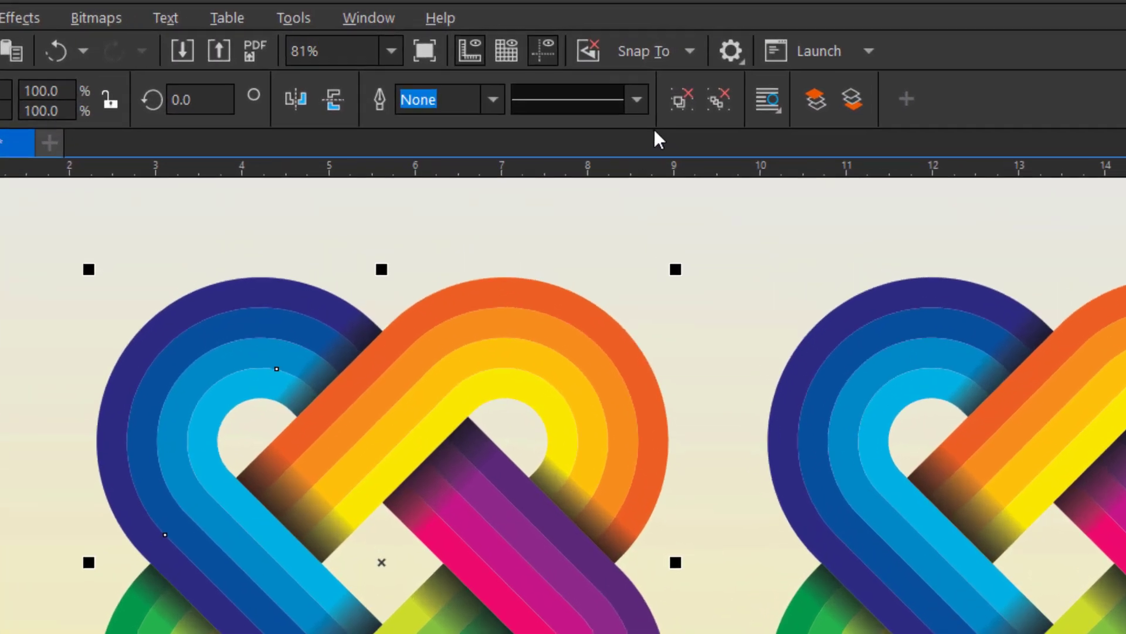
key("ctrl+u")
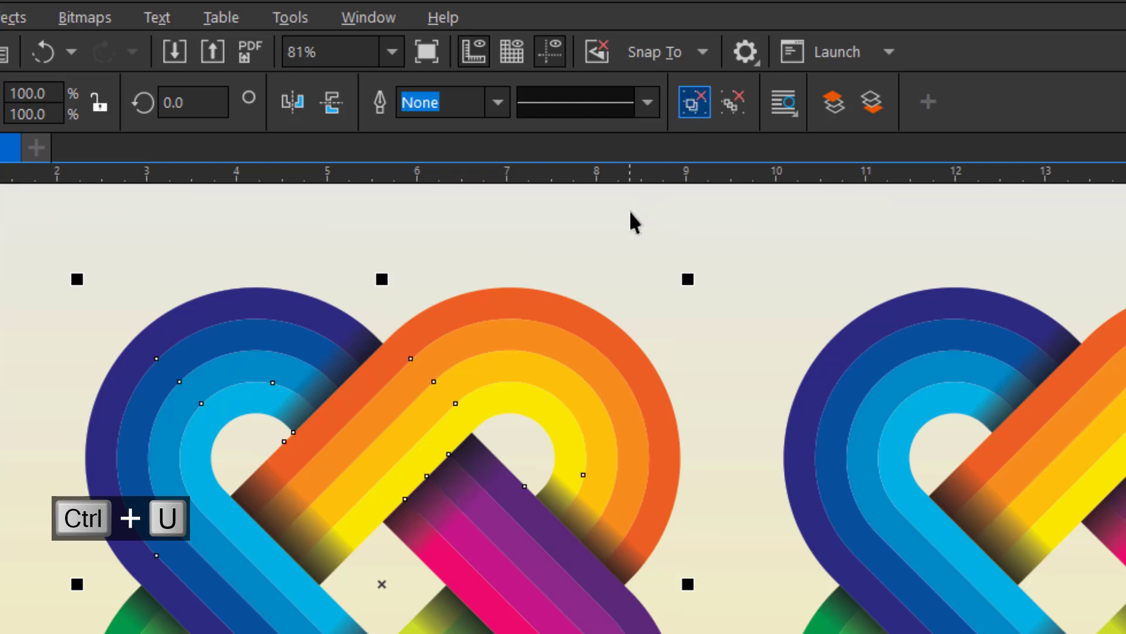
- Apply an Emboss bevel to each orange-to-yellow band of the middle knot, using distance 0.02", intensity 80 and direction 135
left_click(549, 314)
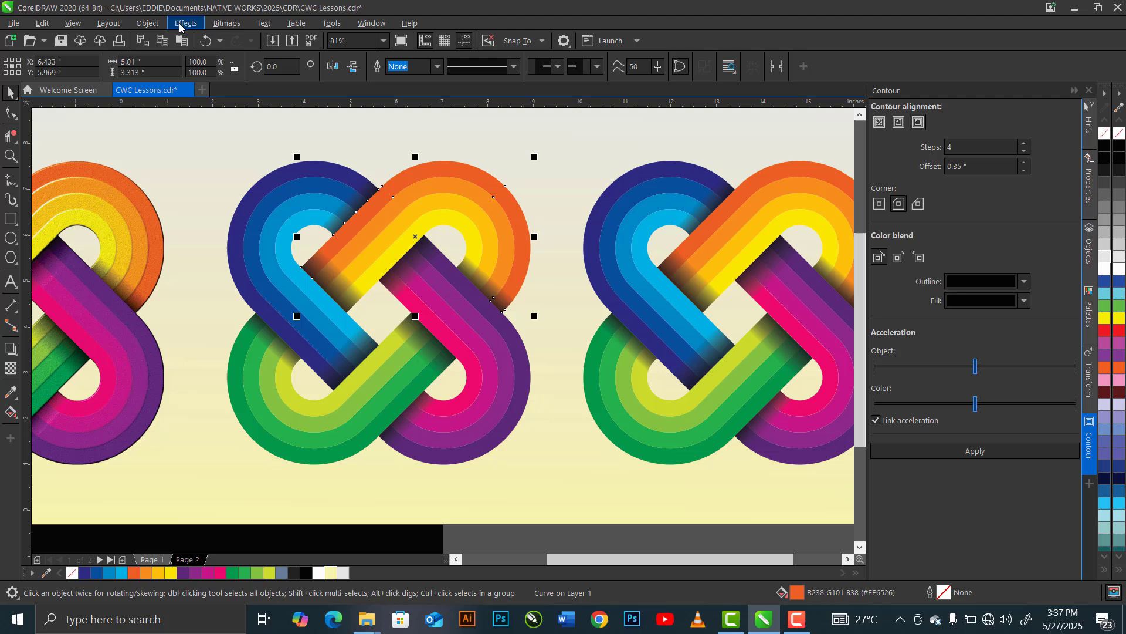
left_click(183, 24)
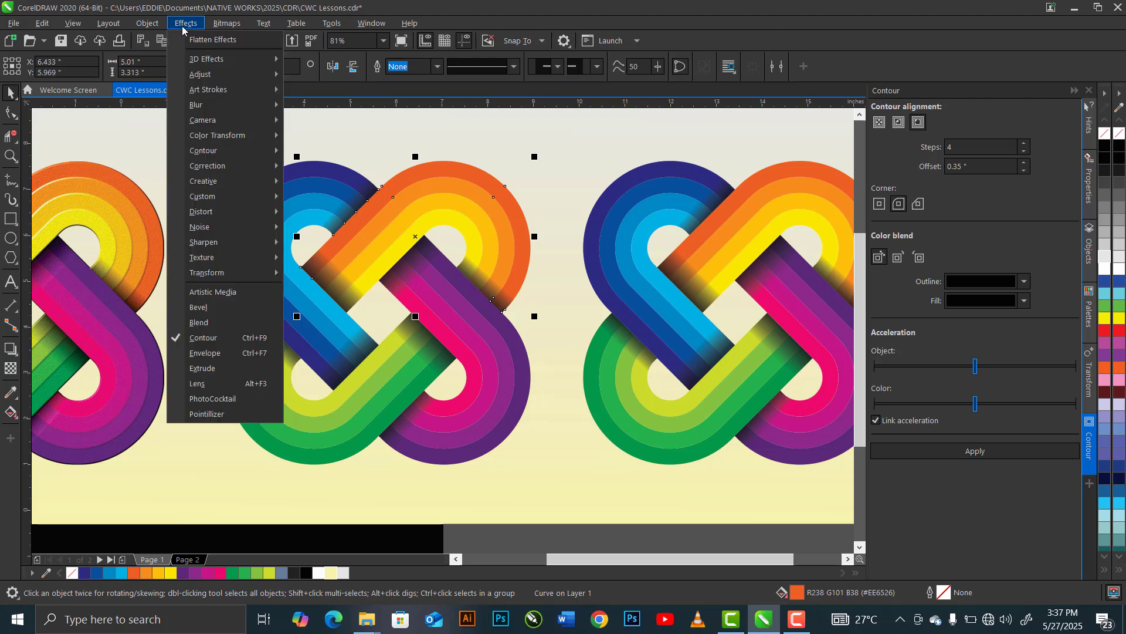
left_click(218, 308)
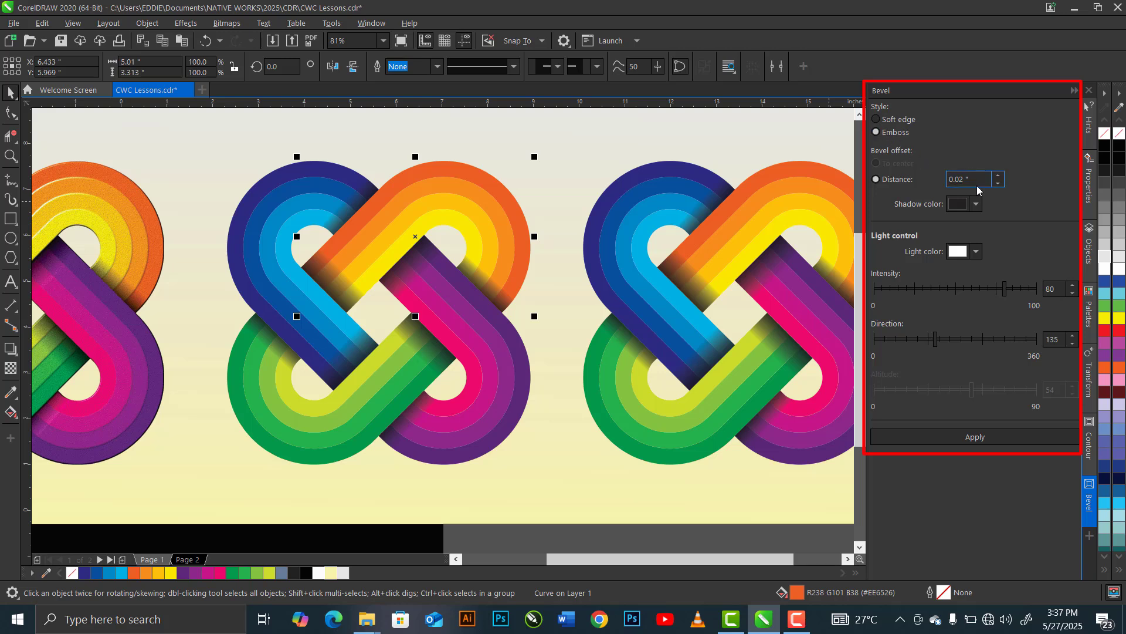
left_click(927, 436)
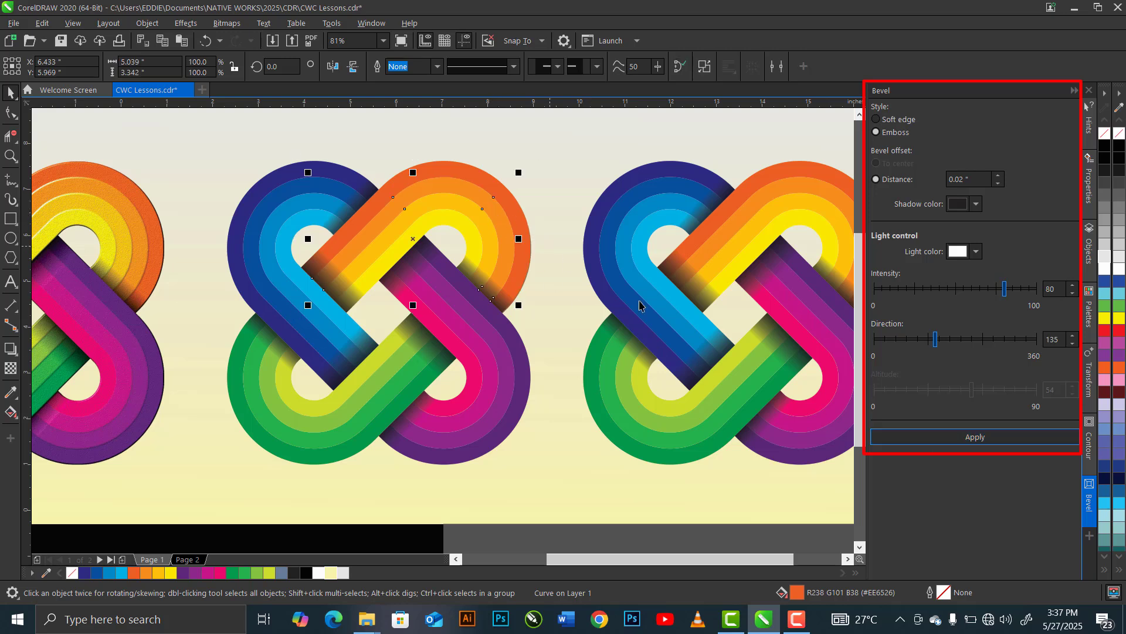
left_click(907, 439)
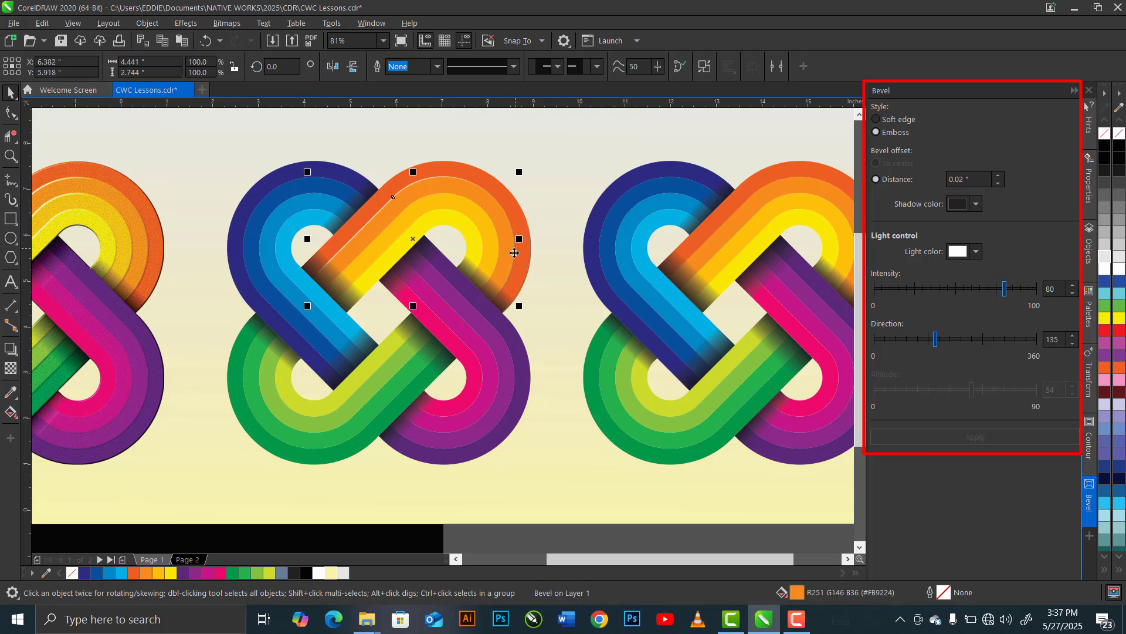
left_click(492, 238)
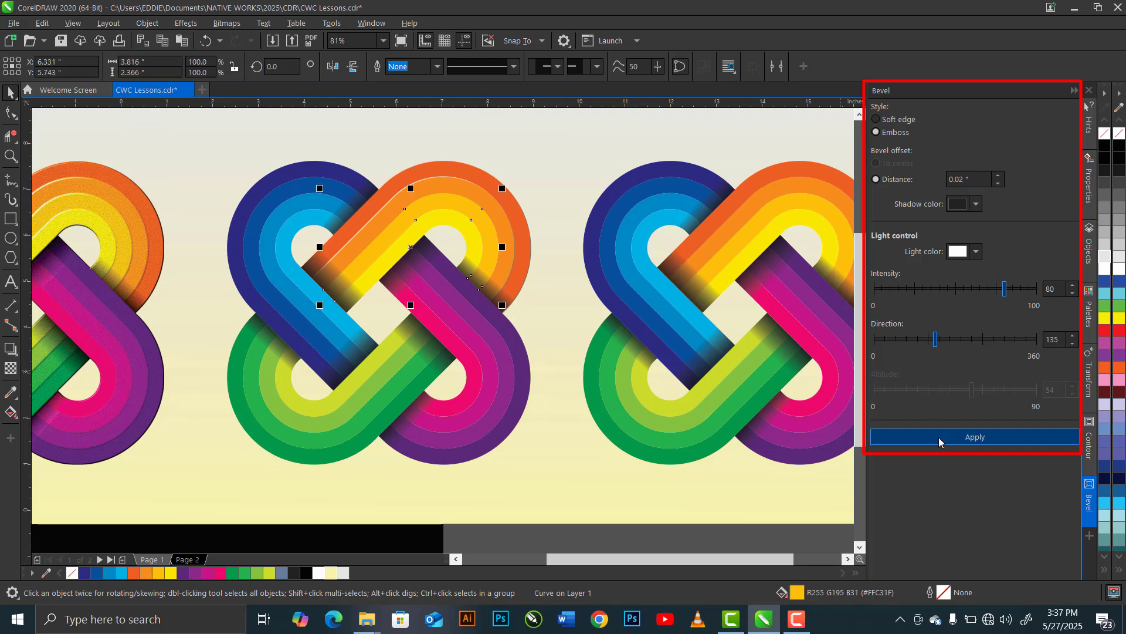
left_click(940, 438)
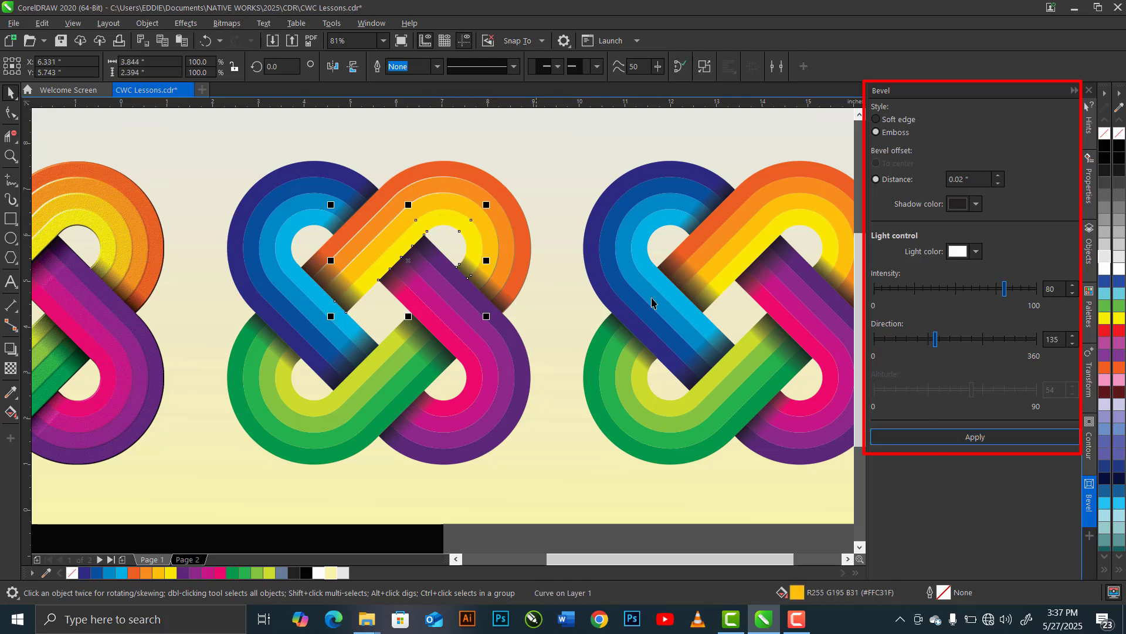
left_click(960, 440)
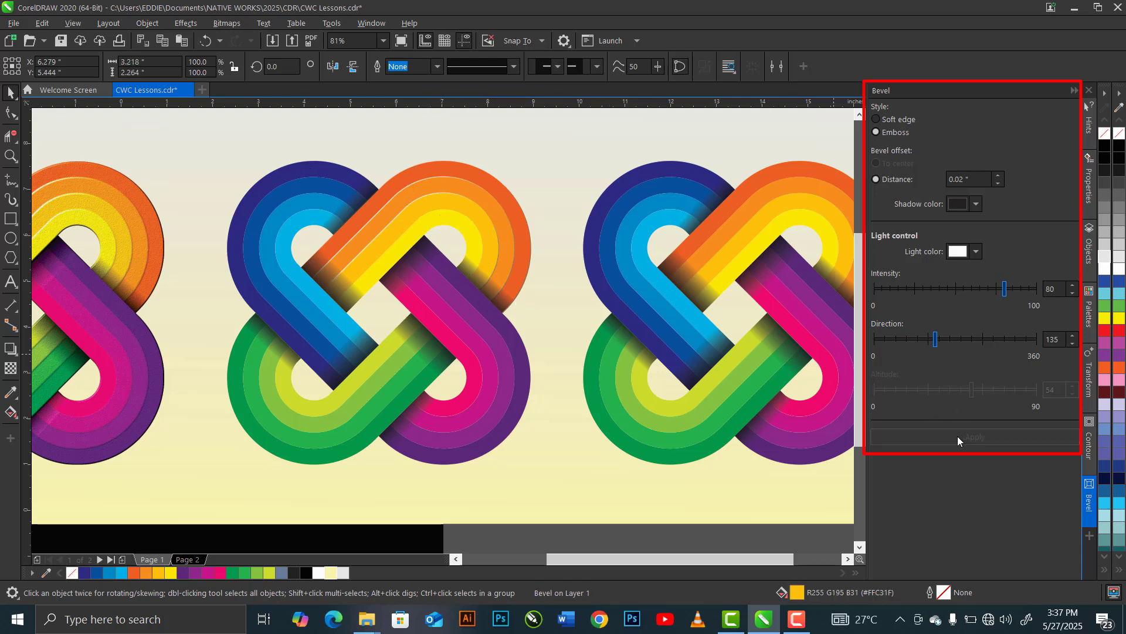
- Apply the same 0.02" Emboss bevel to each purple-to-pink band of the middle knot
left_click(430, 314)
left_click(523, 365)
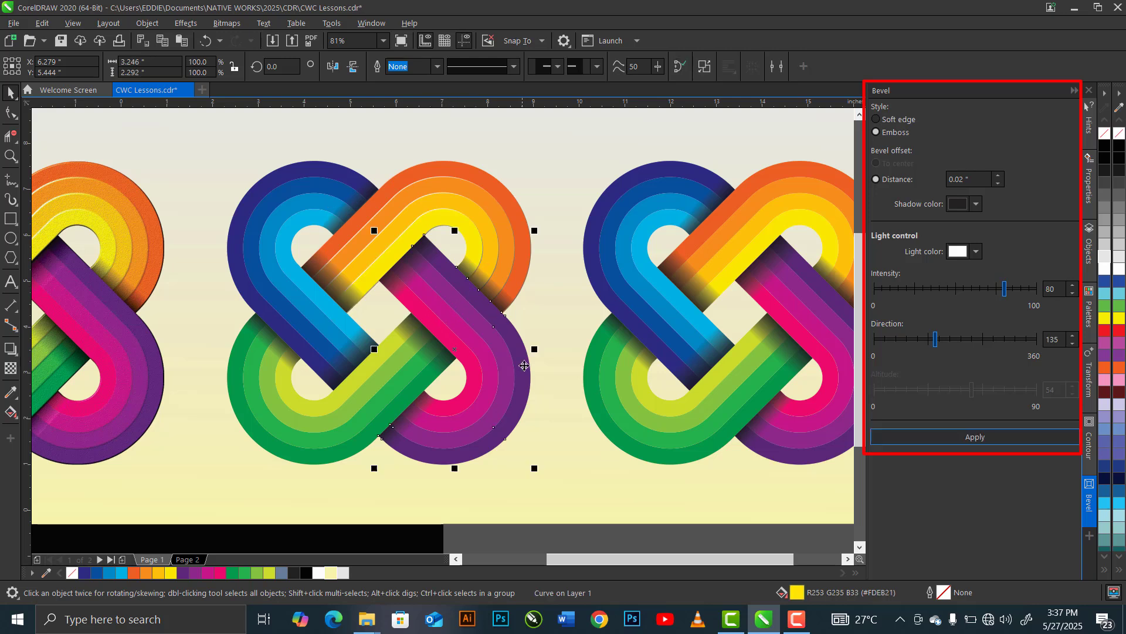
left_click(950, 436)
left_click(500, 402)
left_click(945, 437)
left_click(486, 401)
left_click(939, 437)
left_click(471, 391)
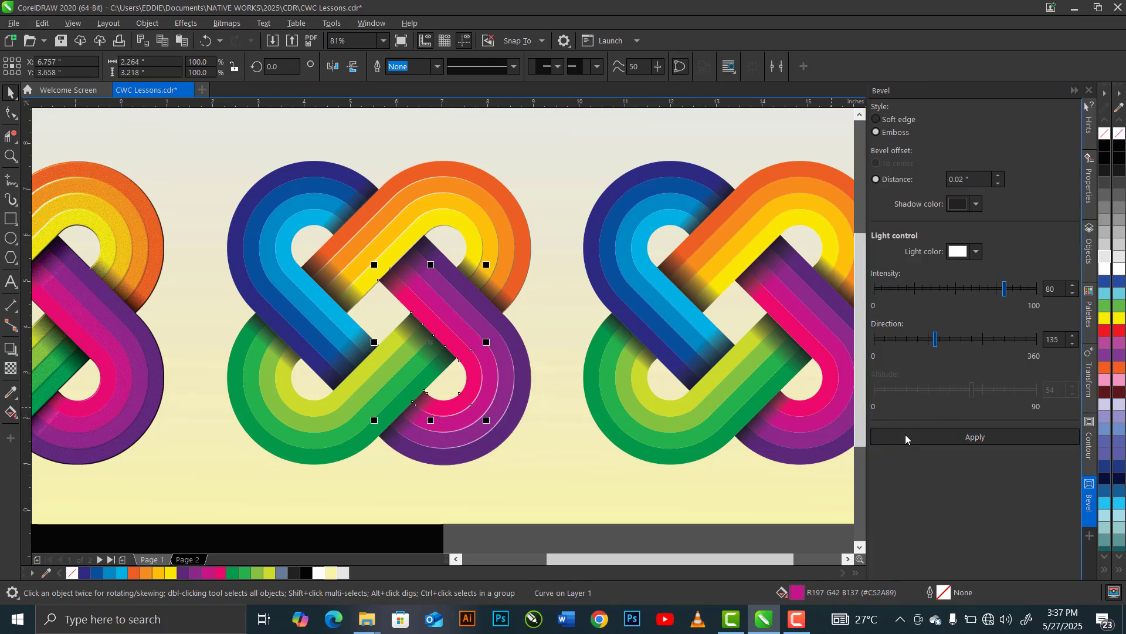
left_click(908, 437)
- Emboss the green-to-lime bands of the middle knot with the same 0.02" bevel settings
left_click(414, 388)
left_click(951, 437)
left_click(939, 438)
left_click(352, 419)
left_click(939, 437)
left_click(292, 405)
left_click(939, 437)
- Emboss each dark-to-light blue band of the middle knot with the same 0.02" bevel settings
left_click(241, 274)
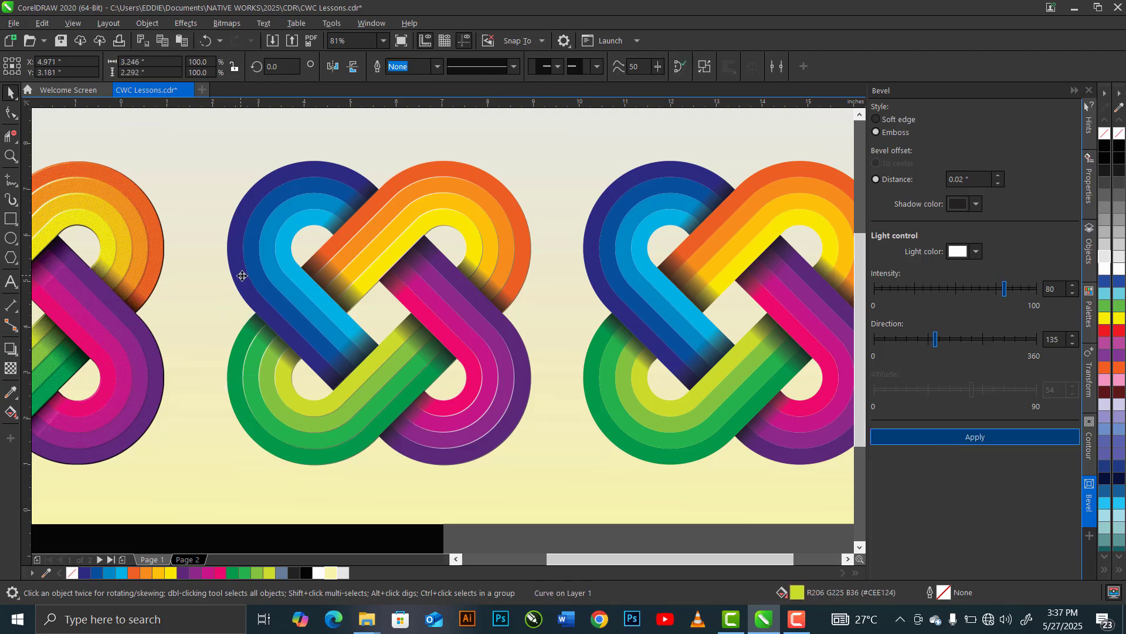
left_click(938, 437)
left_click(256, 275)
left_click(939, 437)
left_click(271, 272)
left_click(938, 437)
left_click(287, 267)
left_click(938, 437)
left_click(939, 437)
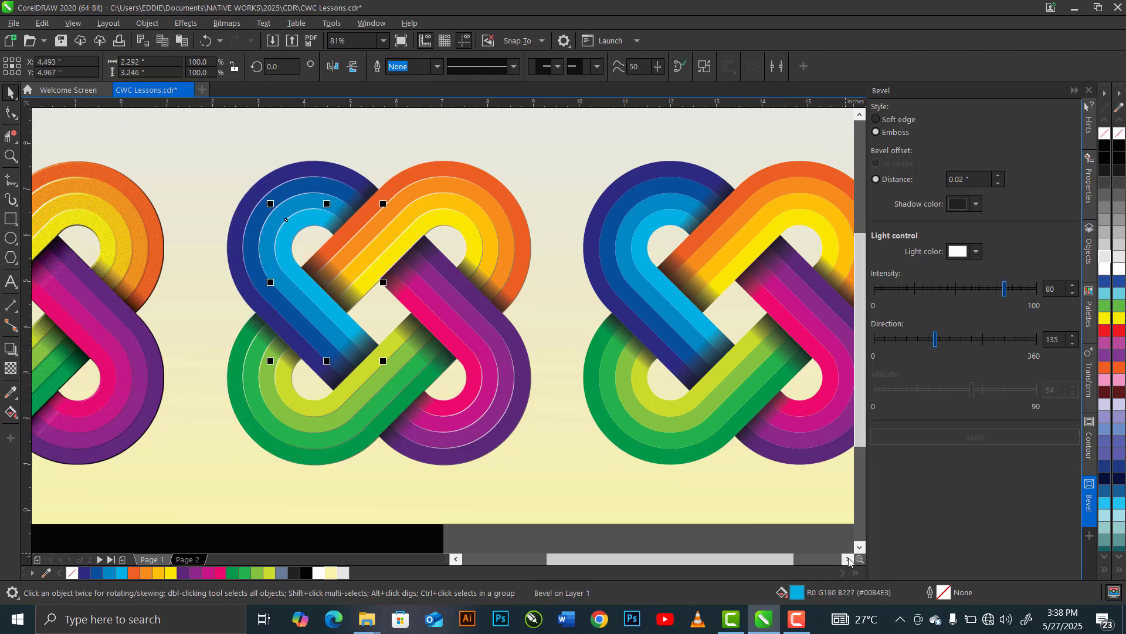
- Apply the Crystalize creative effect to the right knot with a size of 15
scroll(702, 157, "right", 3)
left_click_drag(718, 134, 321, 495)
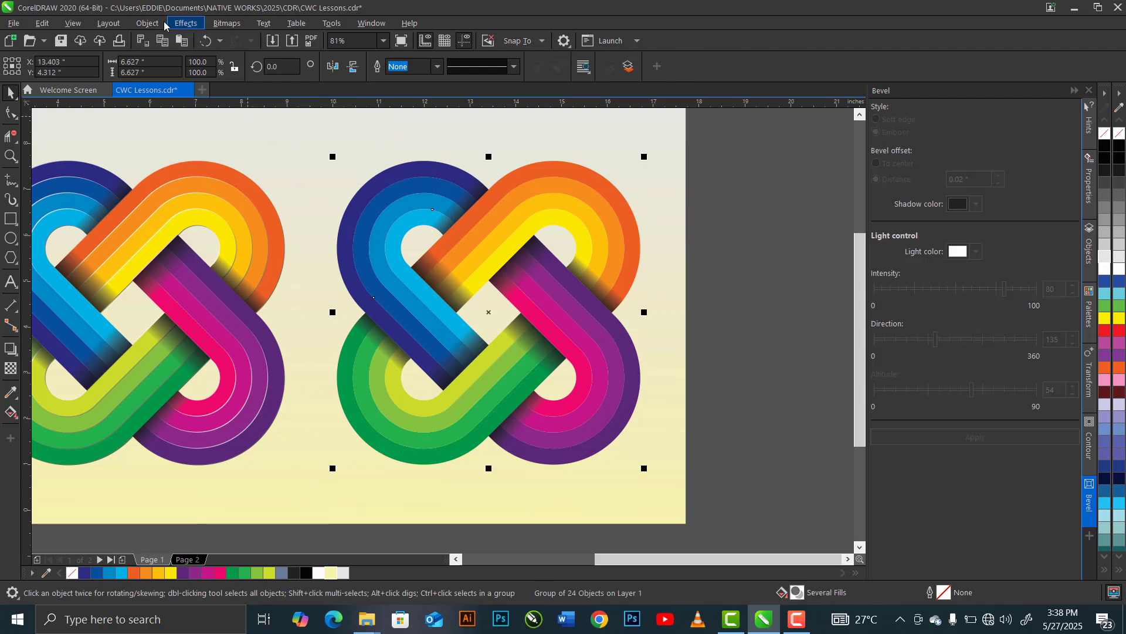
left_click(183, 24)
mouse_move(258, 181)
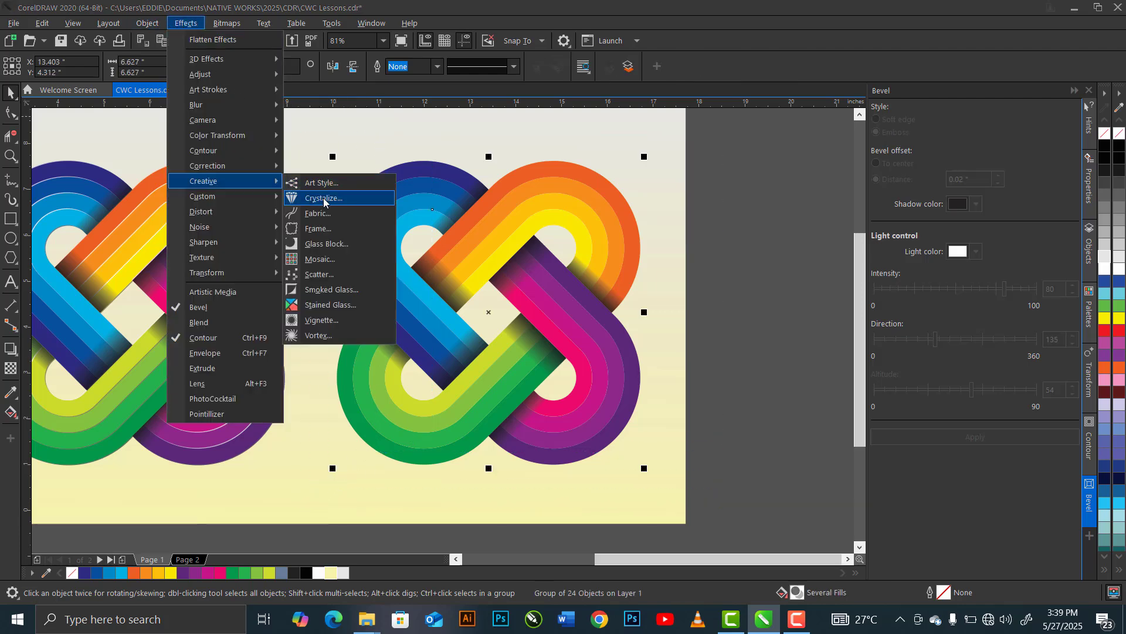
left_click(324, 198)
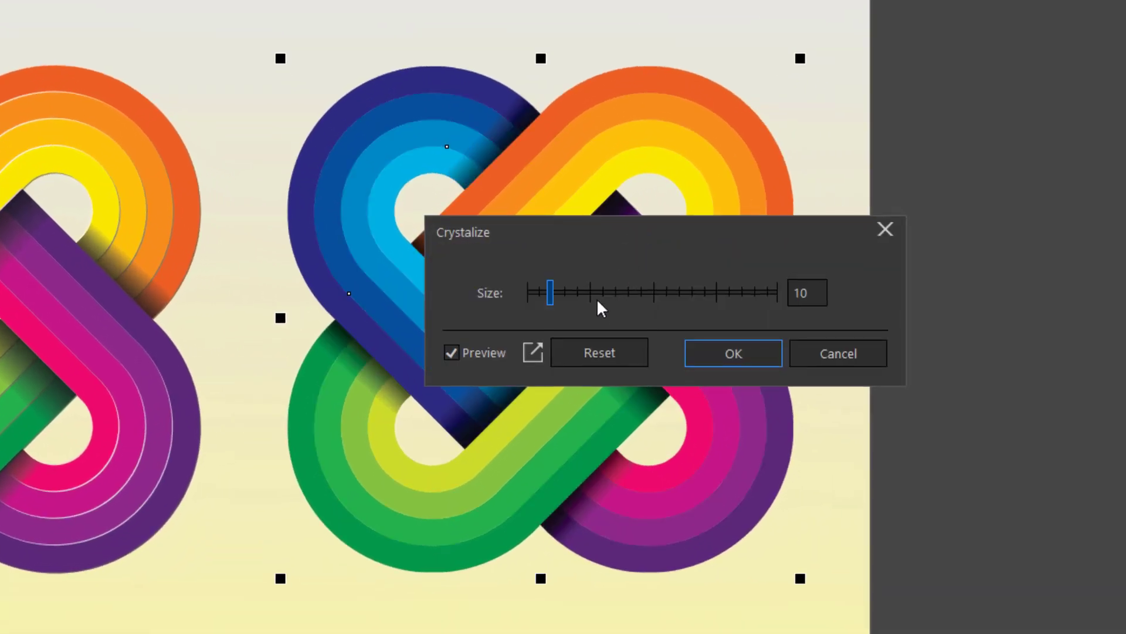
left_click(651, 293)
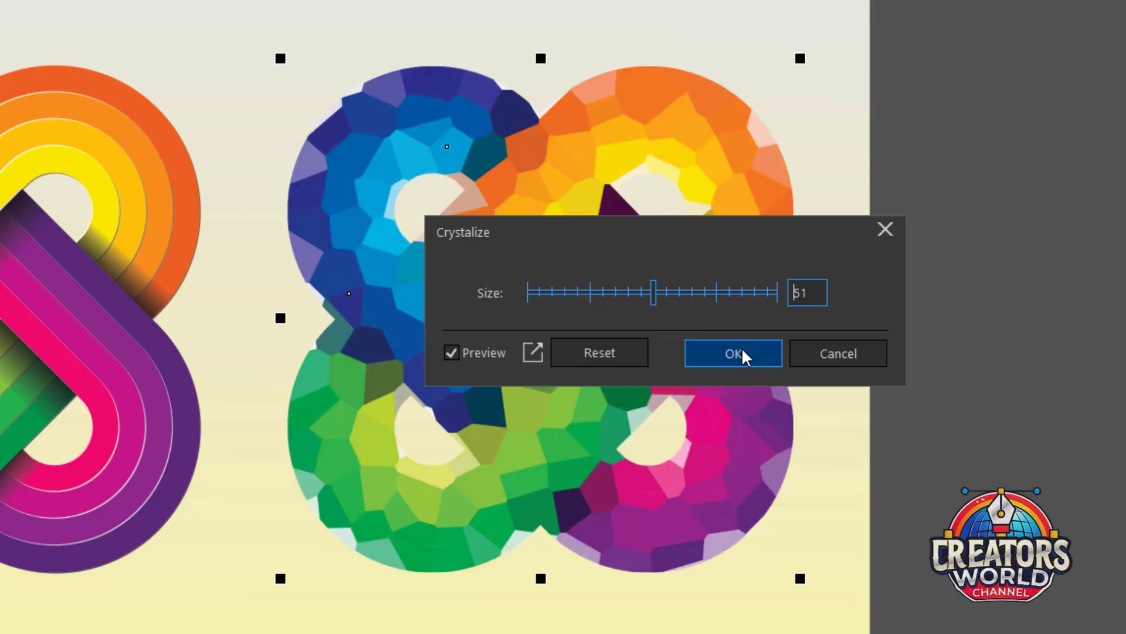
left_click(590, 291)
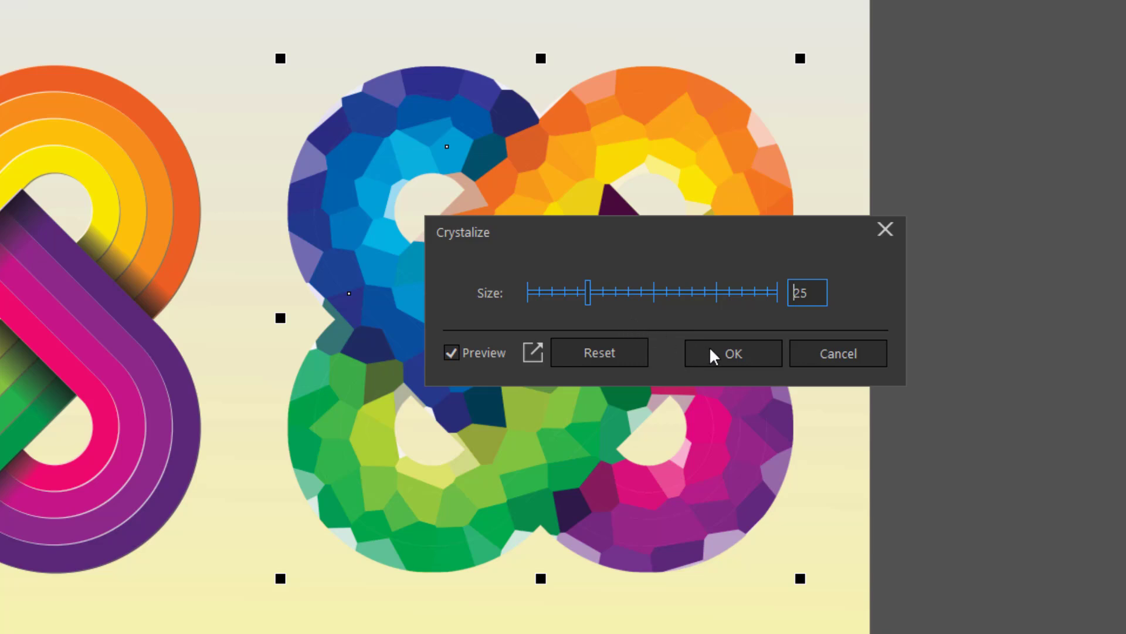
left_click_drag(810, 293, 763, 291)
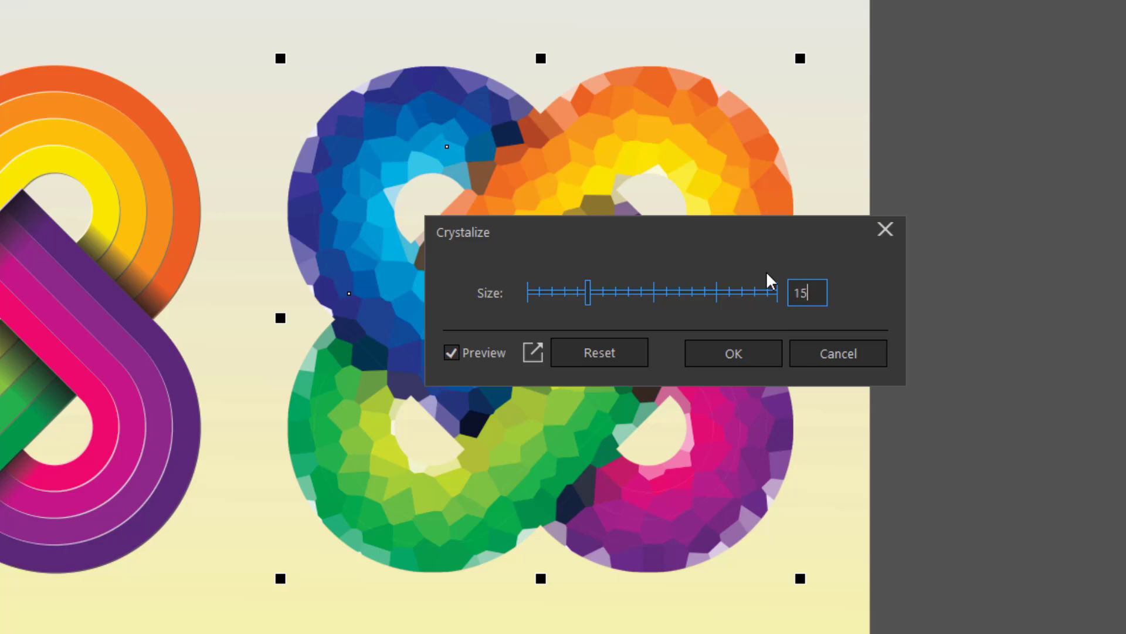
left_click(737, 354)
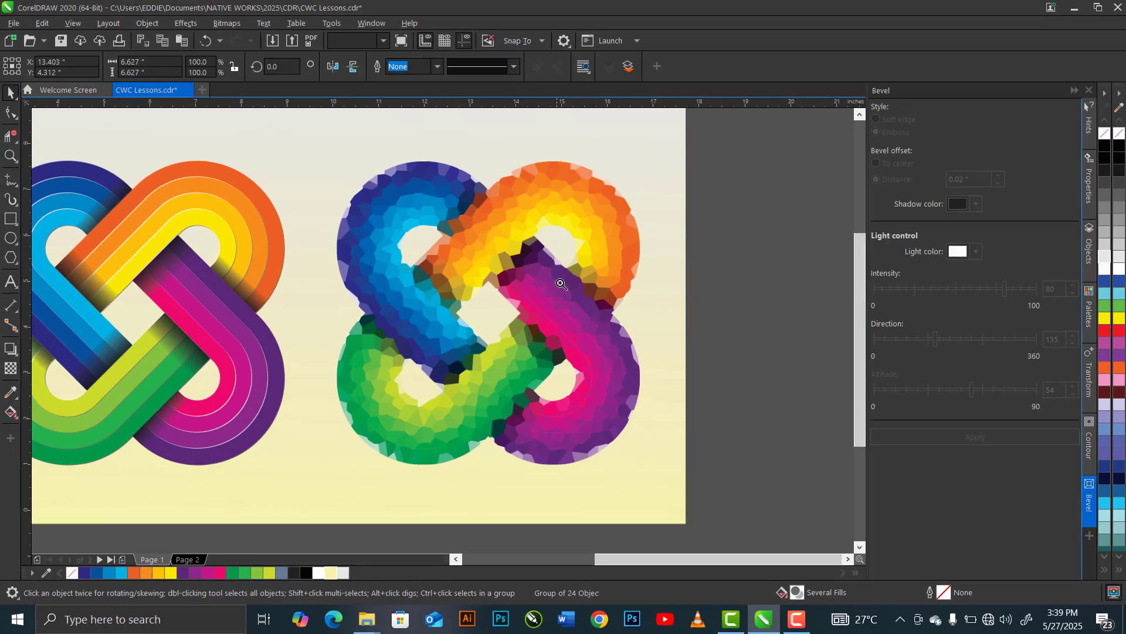
- Review the whole three-knot composition and examine the left knot's plastic and stone texture up close
key("Escape")
key("F4")
key("z")
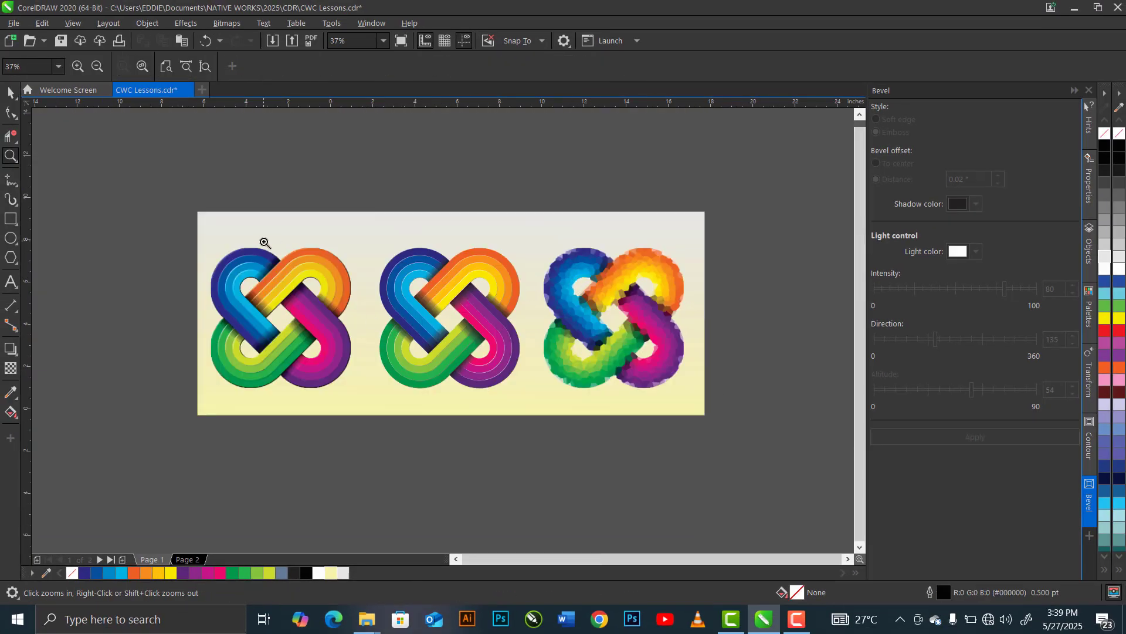
mouse_move(198, 230)
left_mouse_down()
mouse_move(363, 393)
mouse_move(358, 332)
left_mouse_up()
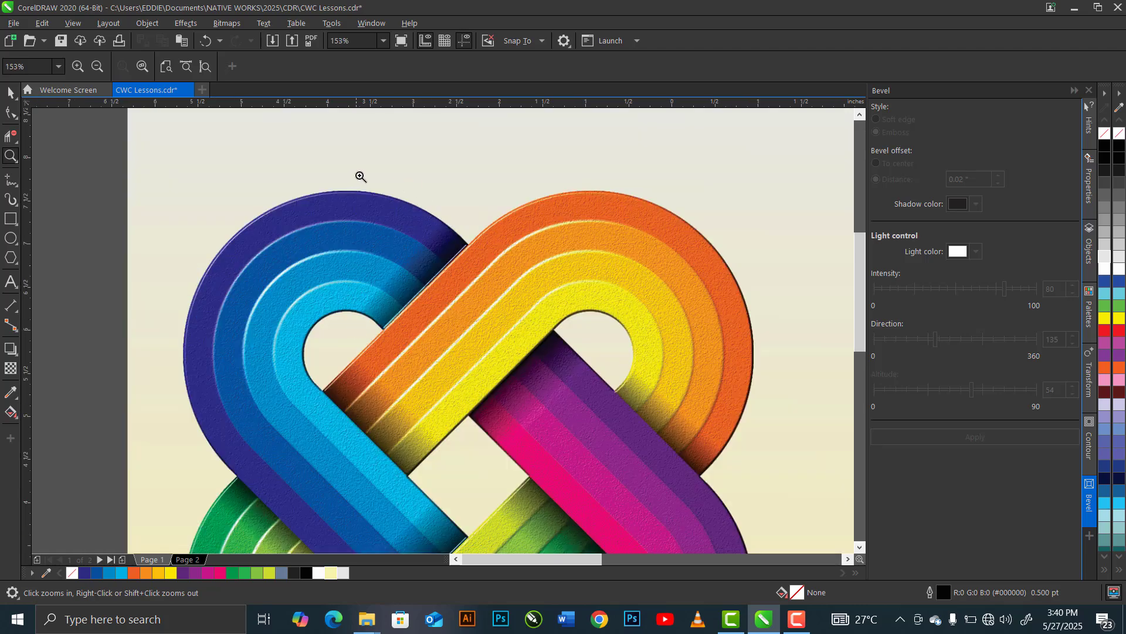
- Compare the surface detail of the three knots up close: the left's stone texture, the middle's embossed edges and the right's crystallized facets
left_click_drag(361, 177, 575, 358)
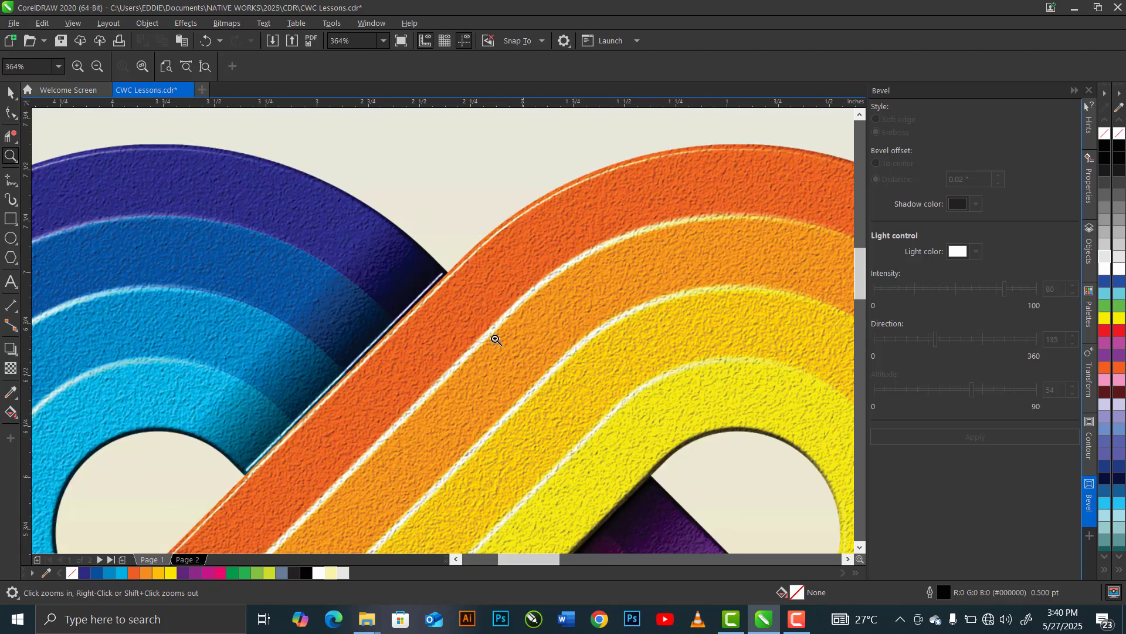
right_click(355, 262)
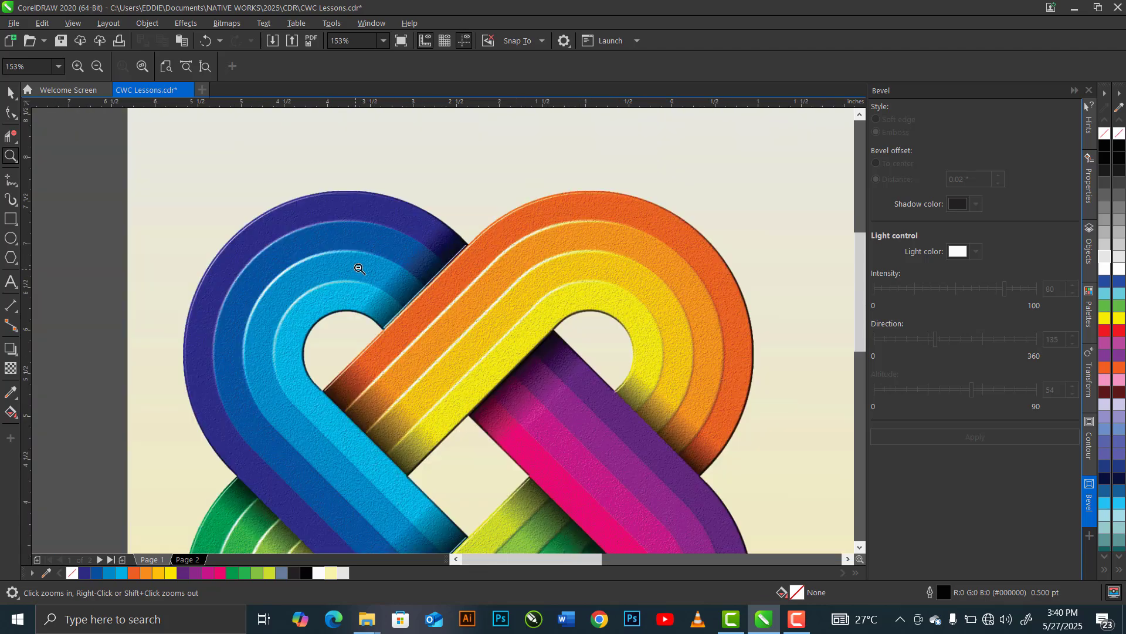
right_click(361, 268)
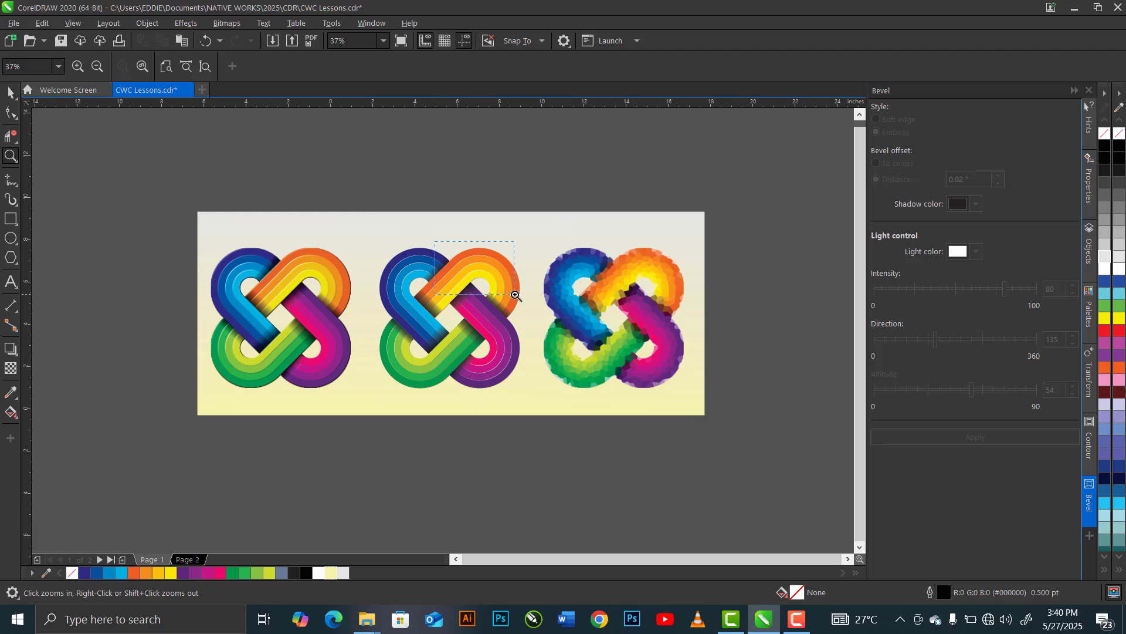
left_click_drag(515, 295, 514, 295)
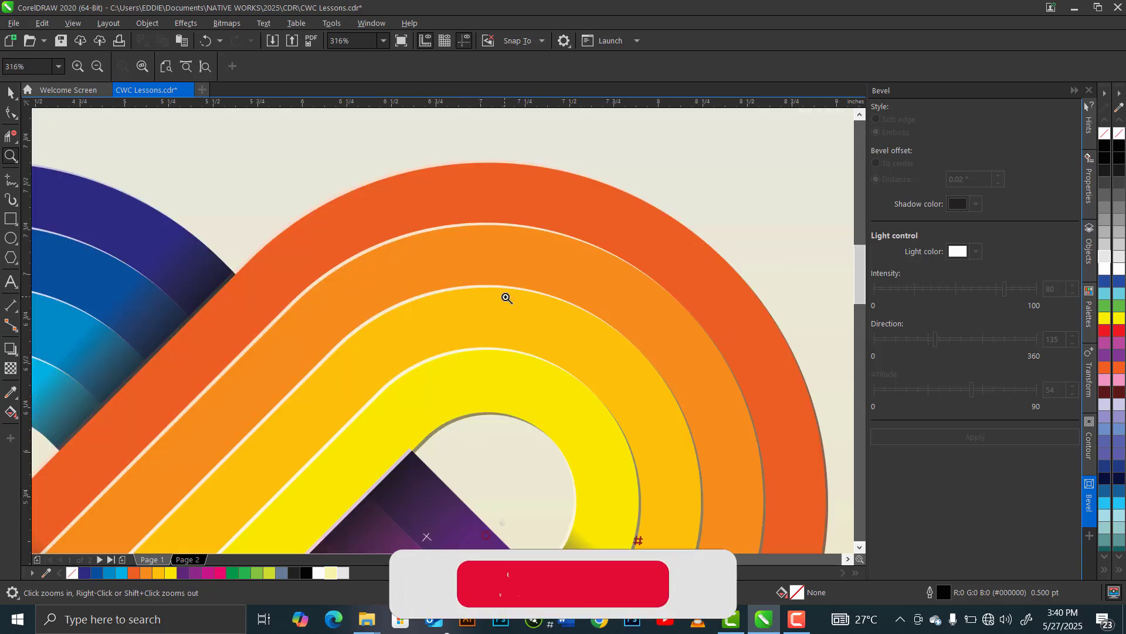
right_click(404, 290)
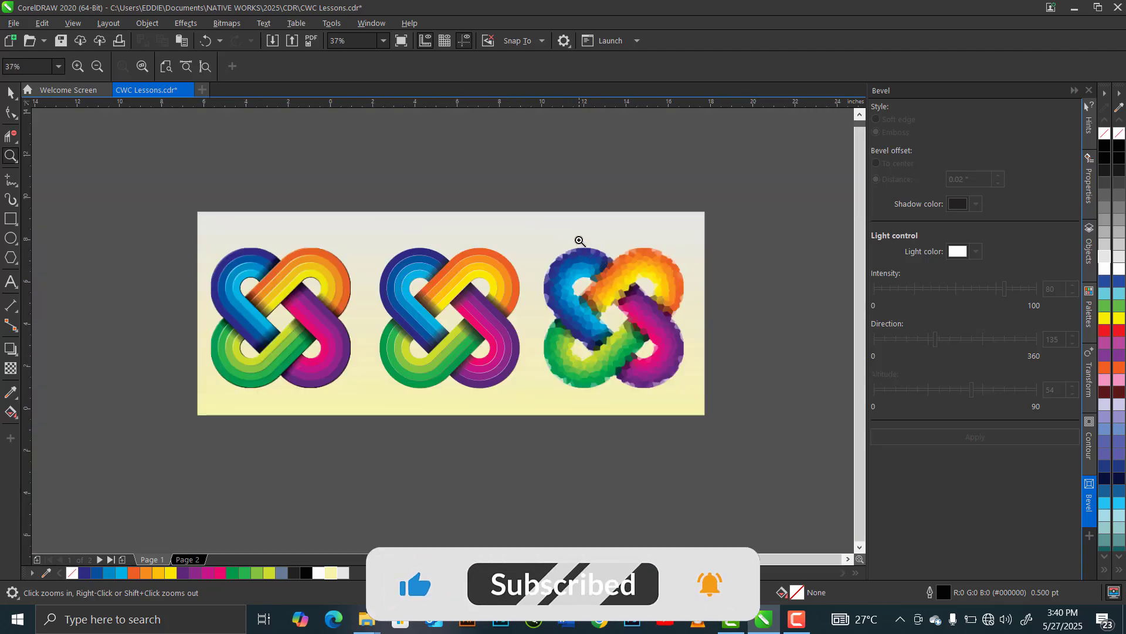
left_click_drag(579, 240, 651, 292)
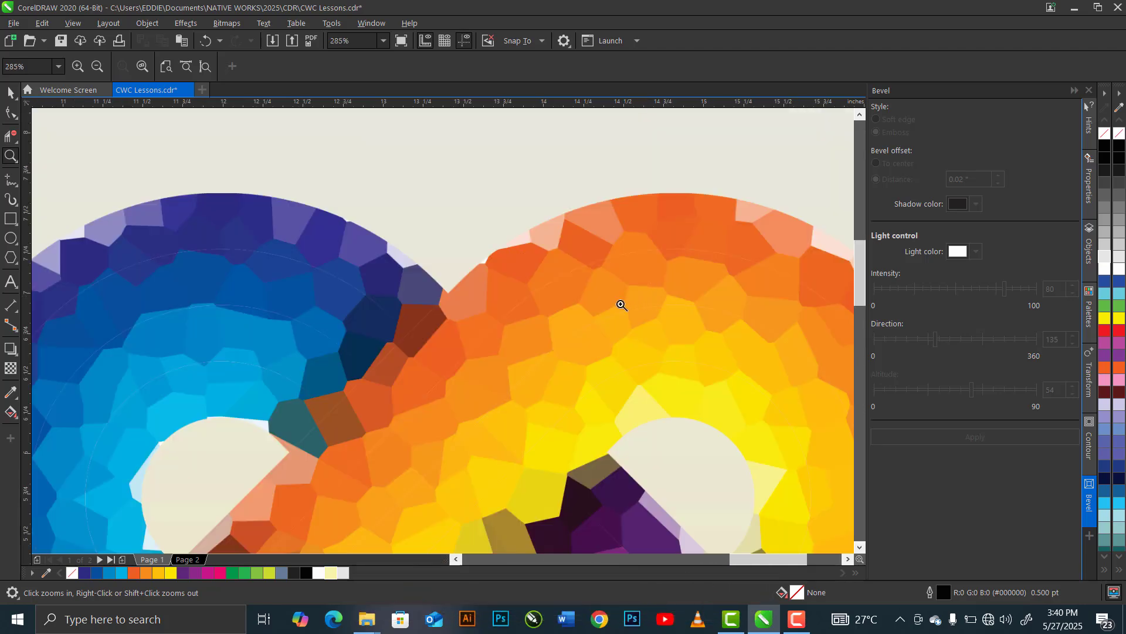
right_click(550, 302)
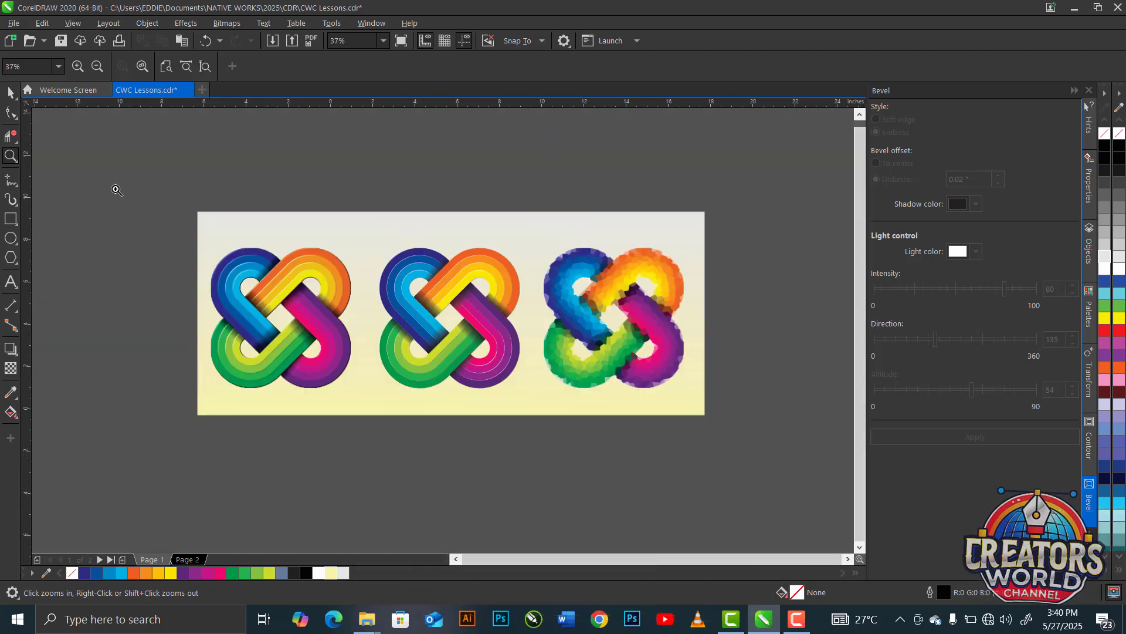